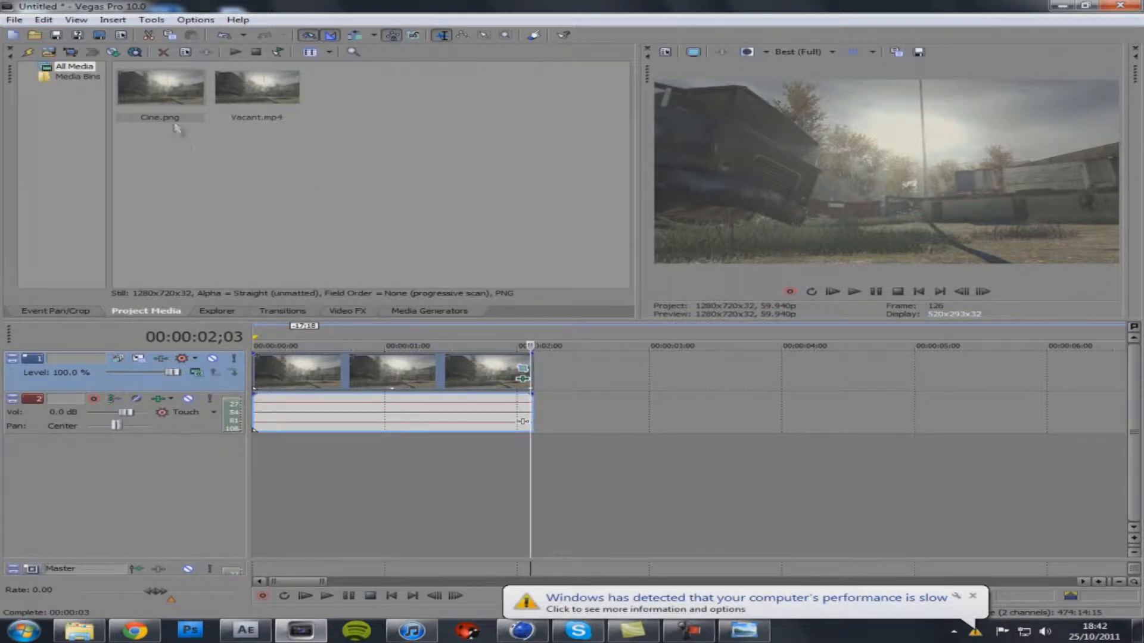
- Minimise the video editor, close the Cine image preview and switch to Cinema 4D
{"action": "left_click", "coordinate": [147, 121]}
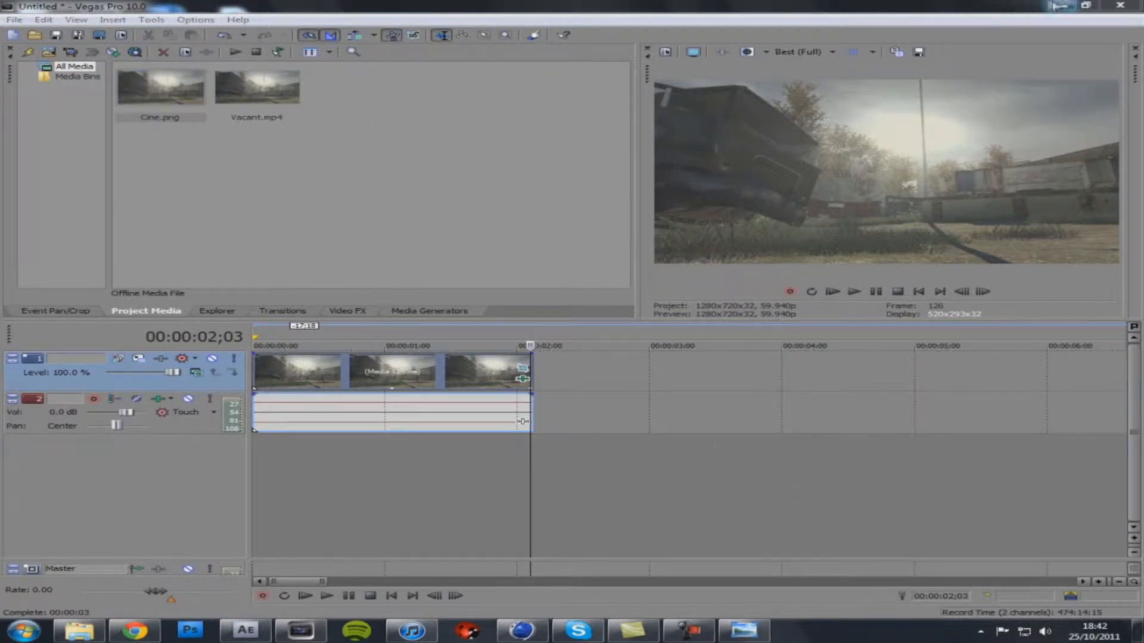
{"action": "left_click", "coordinate": [1061, 6]}
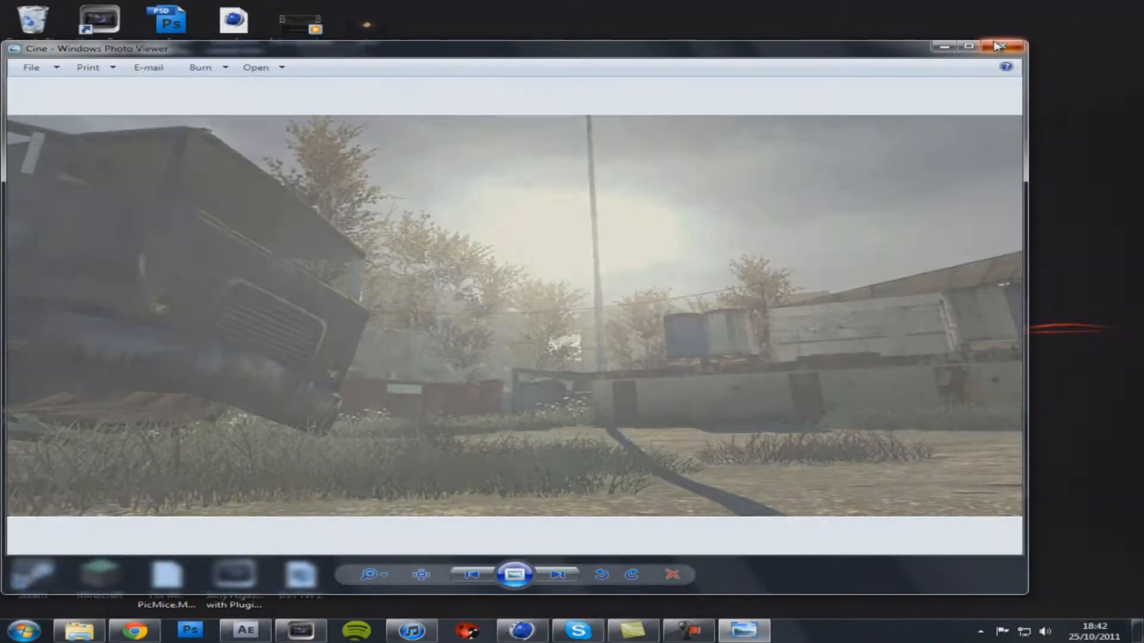
{"action": "left_click", "coordinate": [1003, 46]}
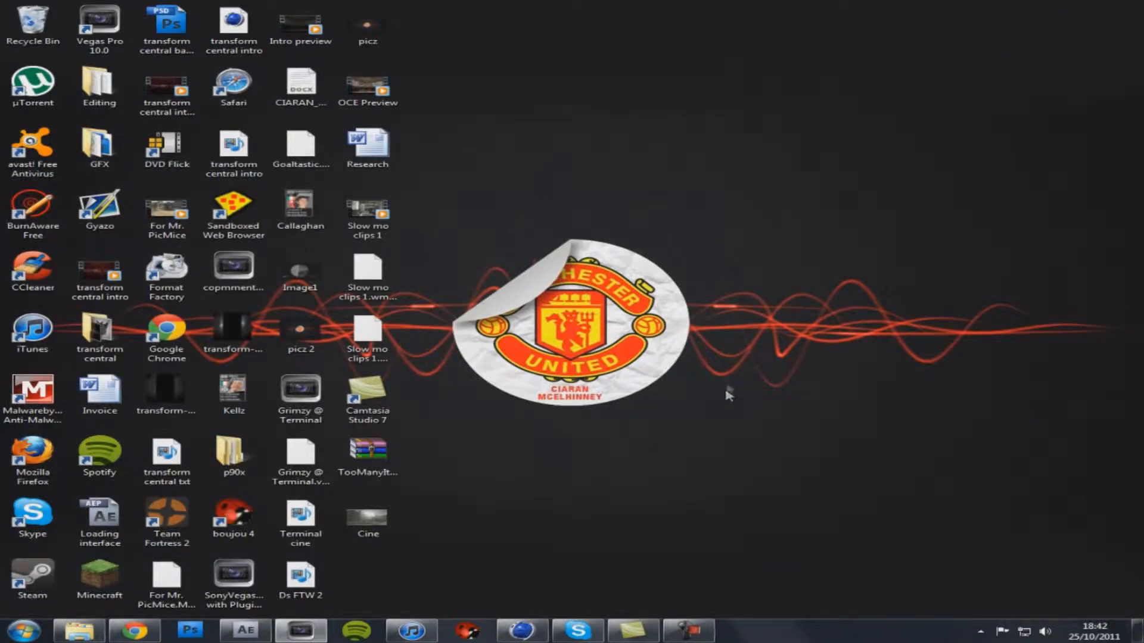
{"action": "left_click", "coordinate": [523, 631]}
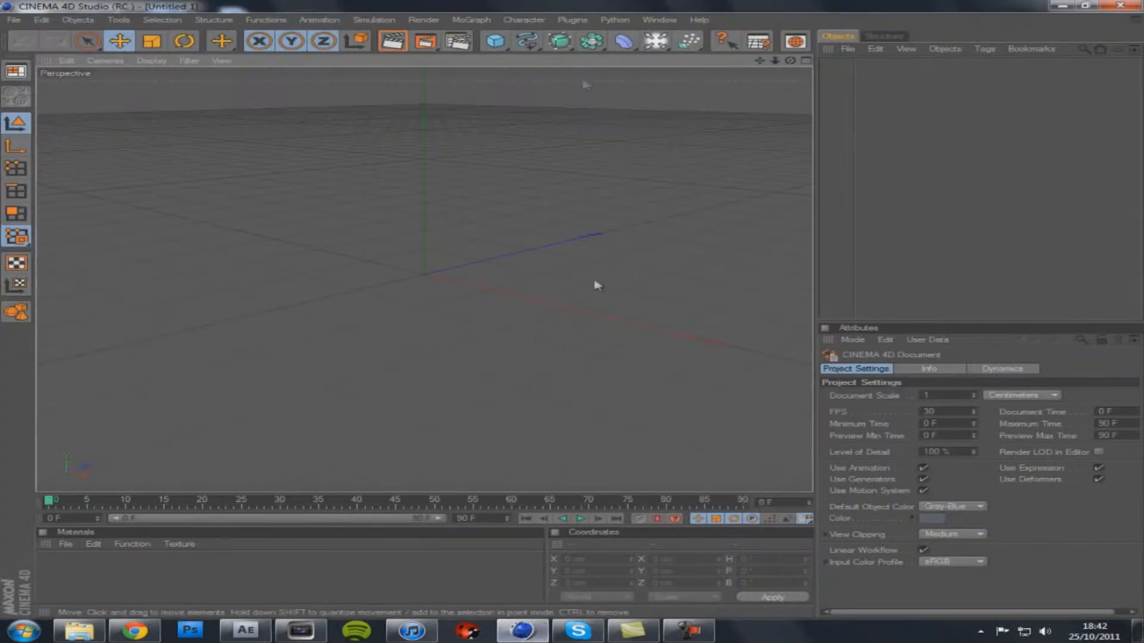
- Add a Background object to the empty scene
{"action": "left_click", "coordinate": [504, 43]}
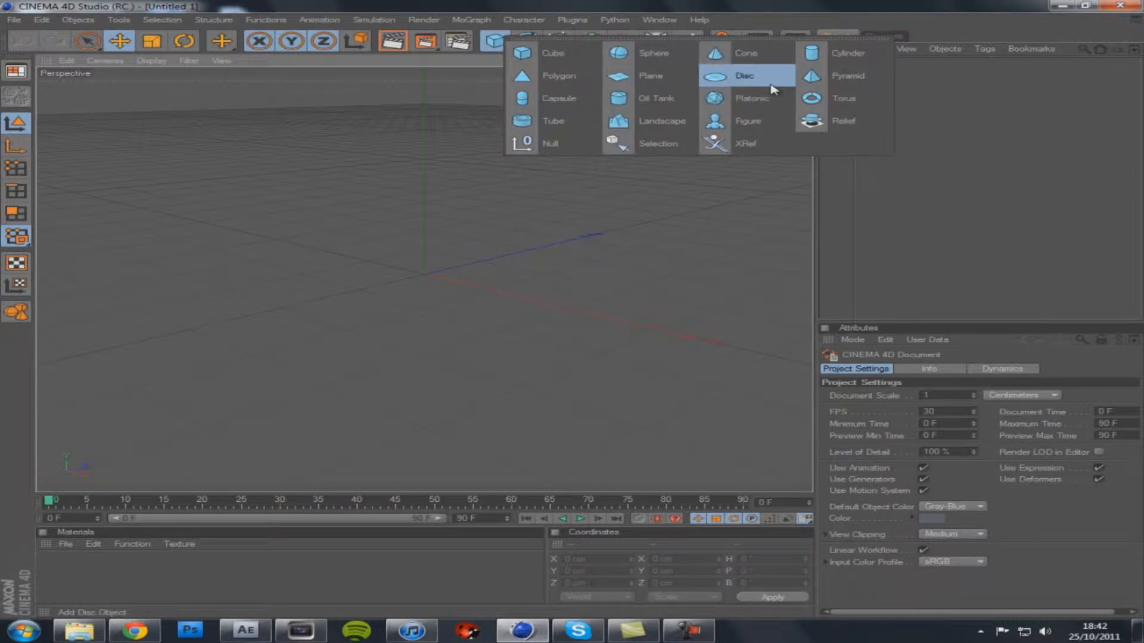
{"action": "left_click", "coordinate": [654, 40]}
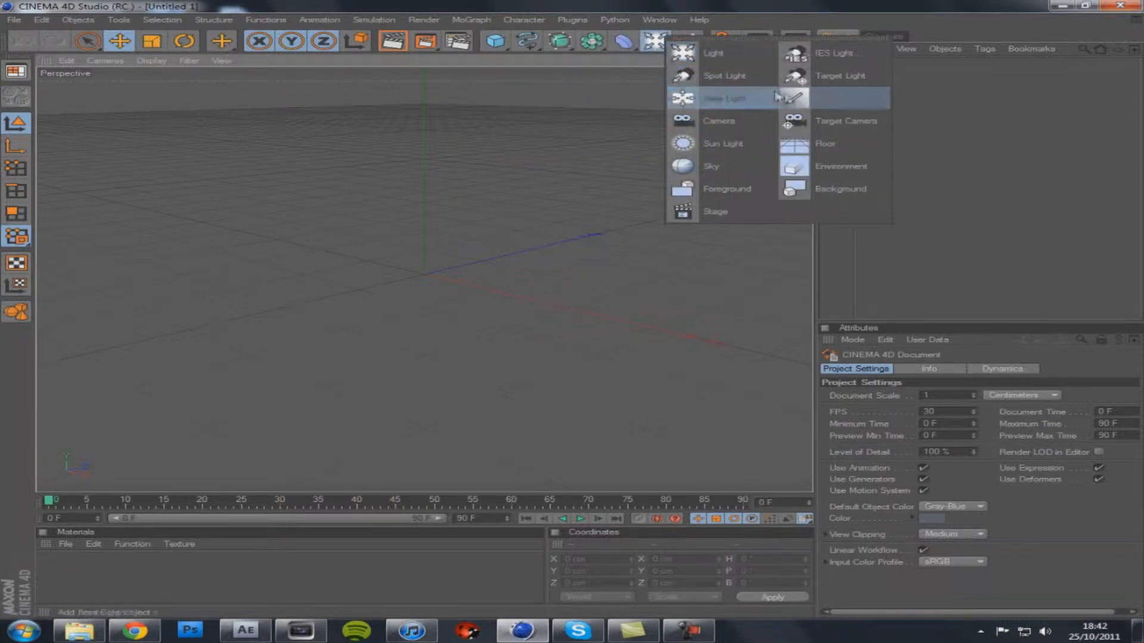
{"action": "left_click", "coordinate": [801, 189]}
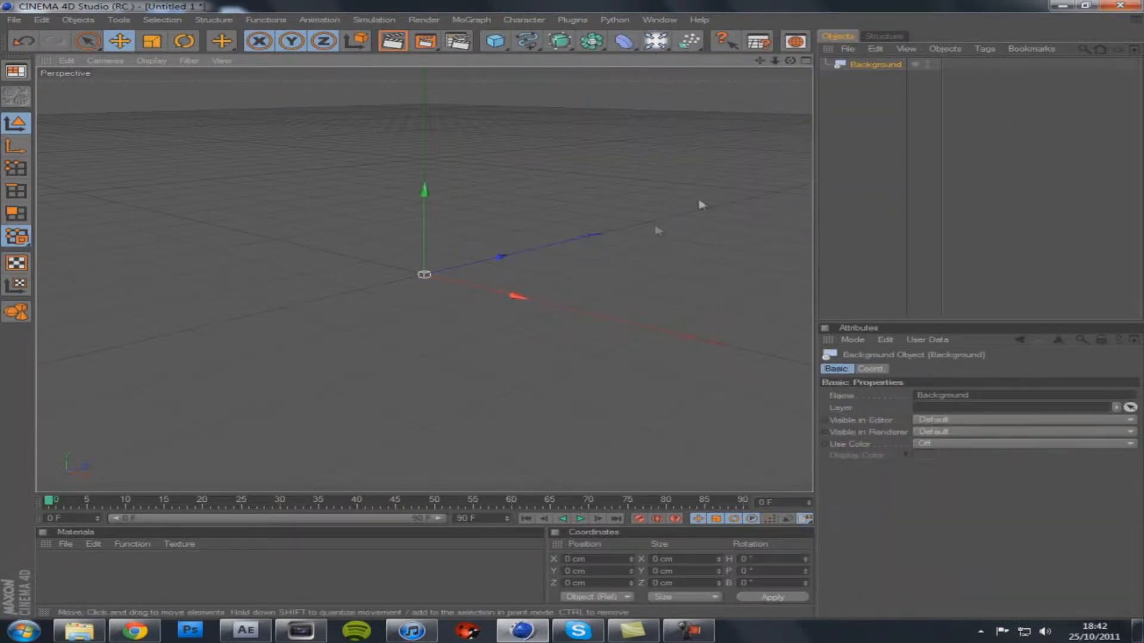
- Create a material with Cine.png from the Desktop as its color texture, without copying the file, and apply it to the Background object
{"action": "double_click", "coordinate": [89, 579]}
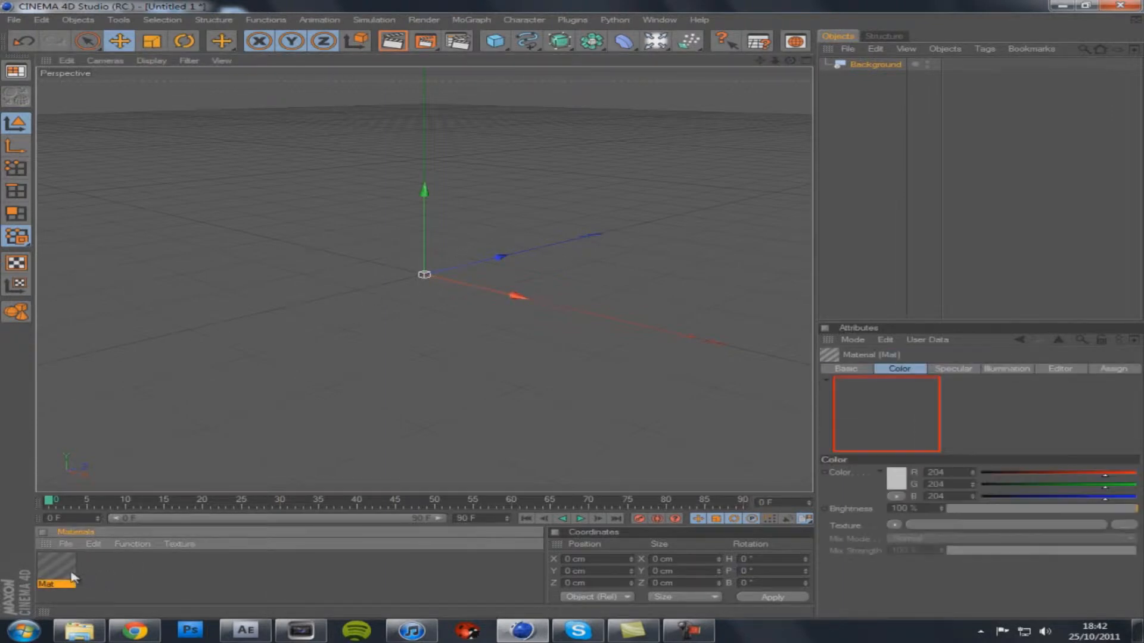
{"action": "double_click", "coordinate": [56, 569]}
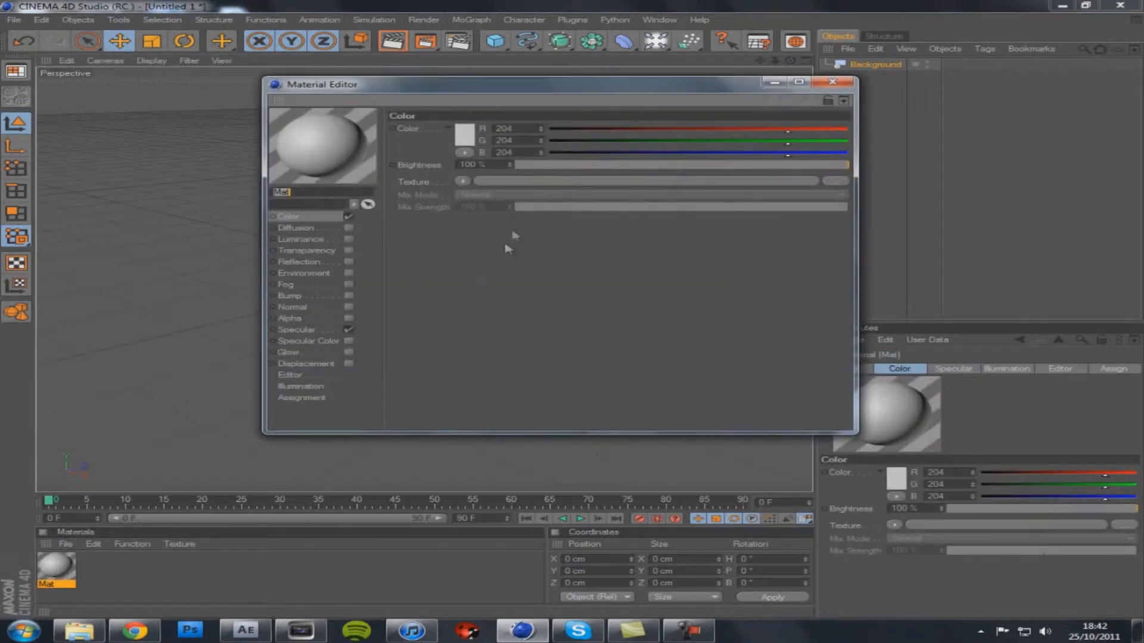
{"action": "left_click", "coordinate": [463, 181]}
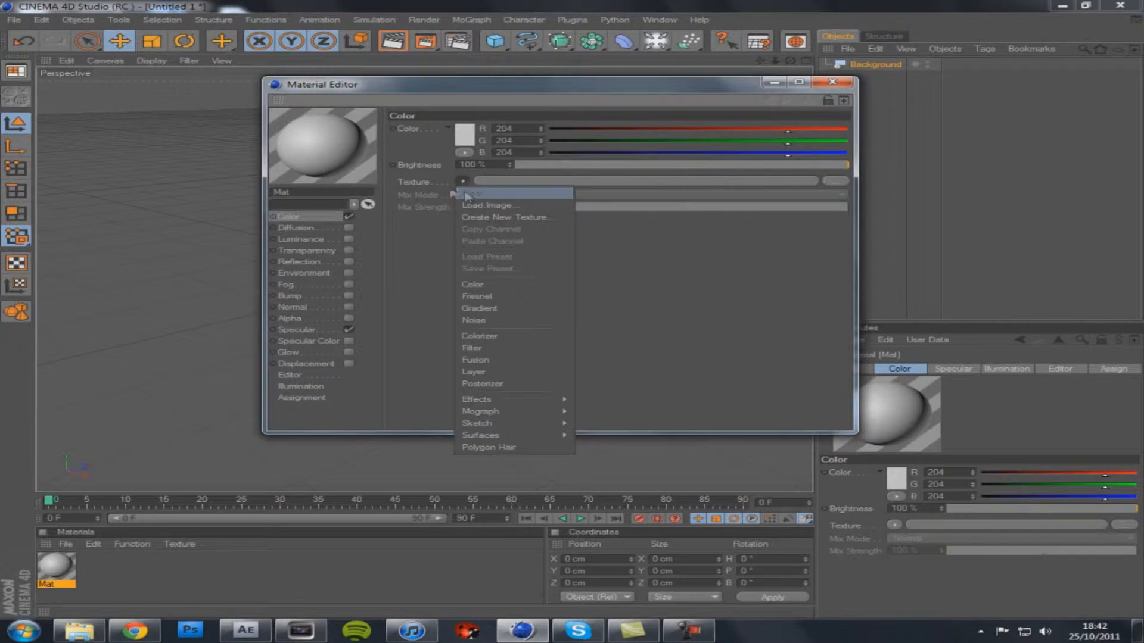
{"action": "left_click", "coordinate": [486, 205]}
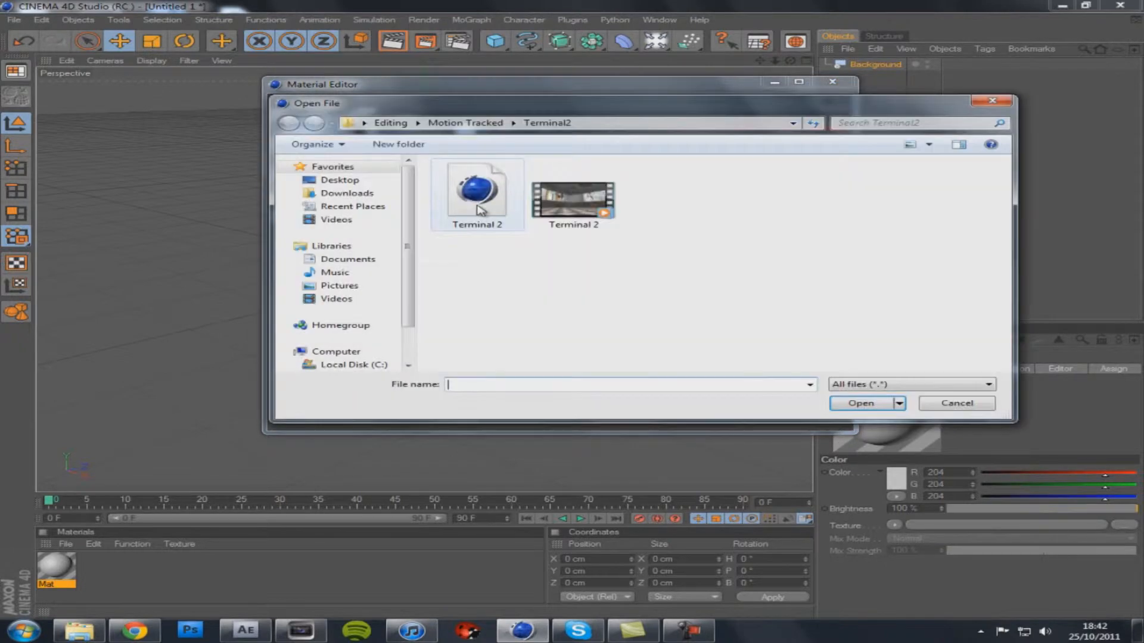
{"action": "left_click", "coordinate": [339, 180]}
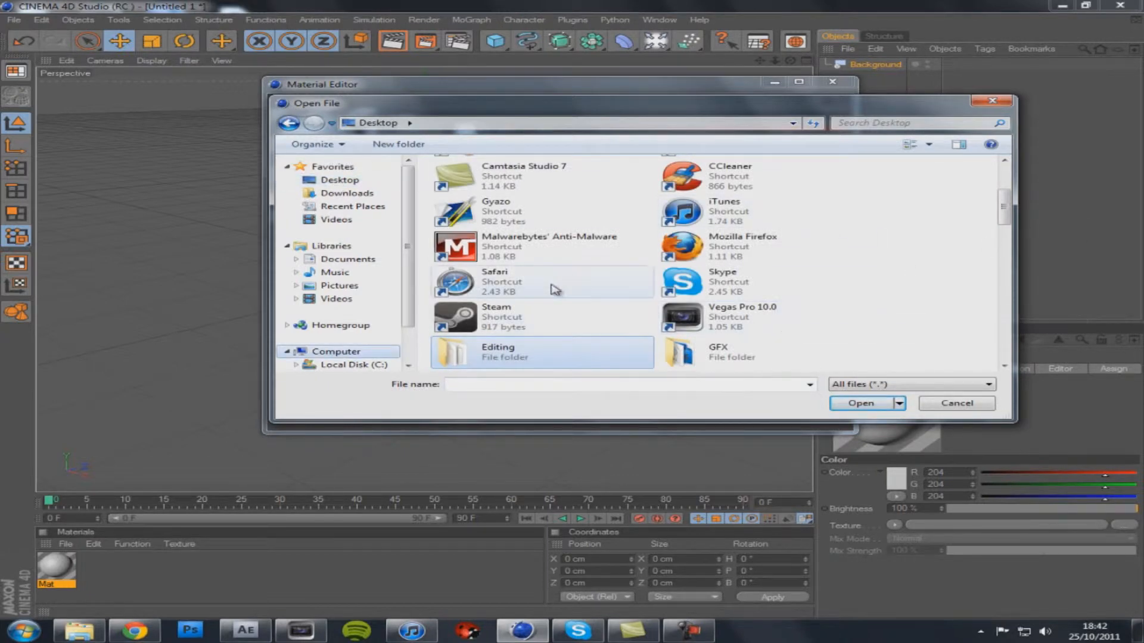
{"action": "key", "text": "c"}
{"action": "left_click", "coordinate": [724, 209]}
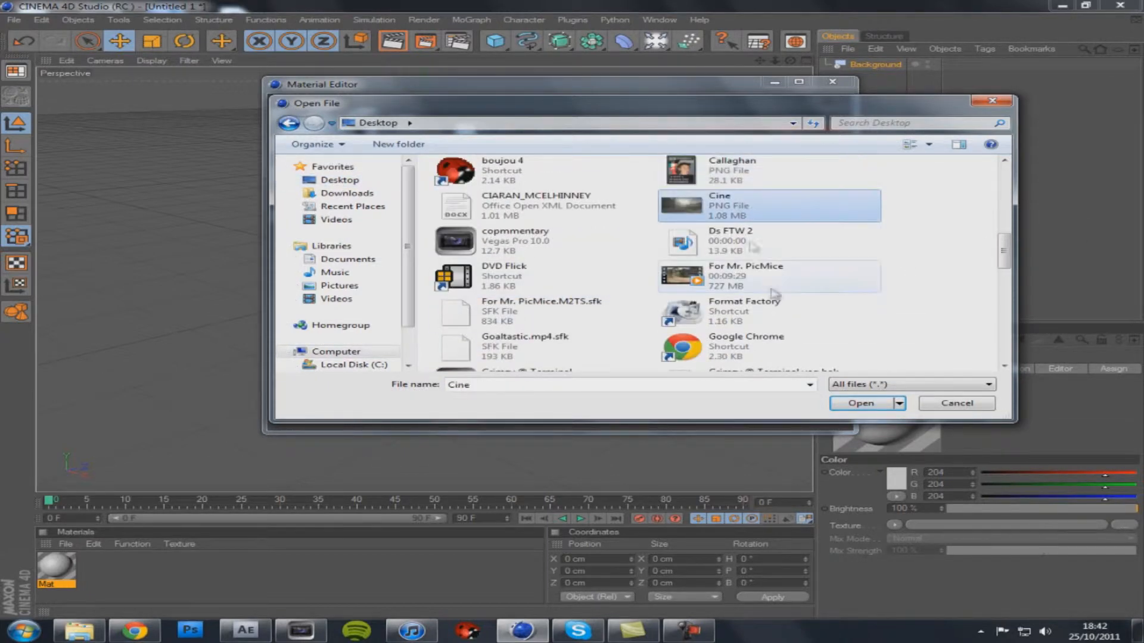
{"action": "left_click", "coordinate": [858, 404]}
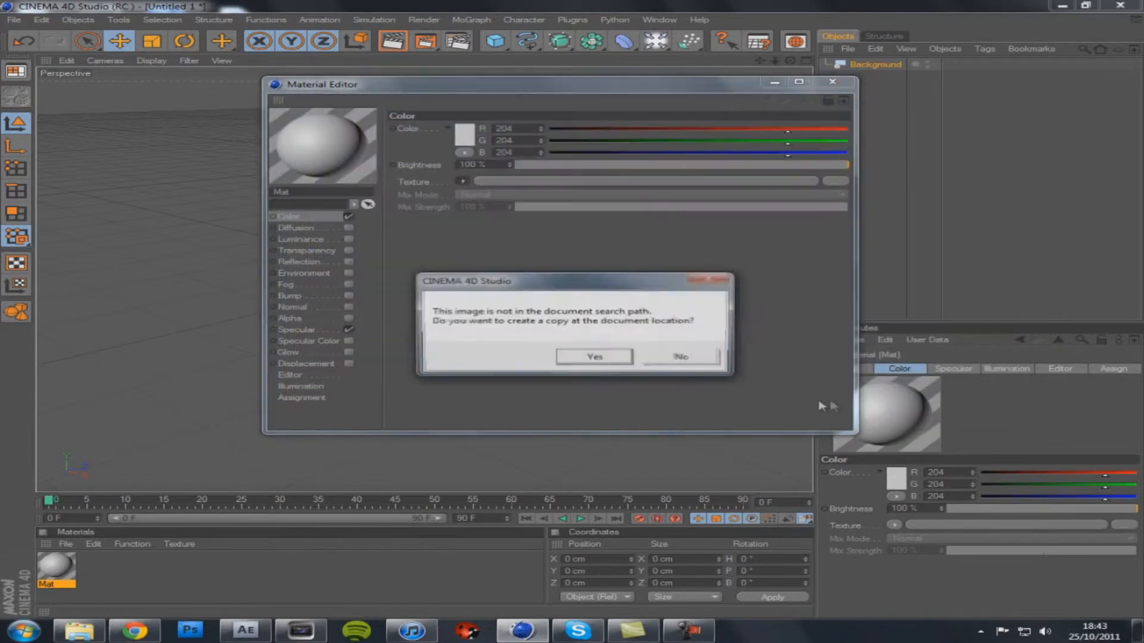
{"action": "left_click", "coordinate": [706, 357]}
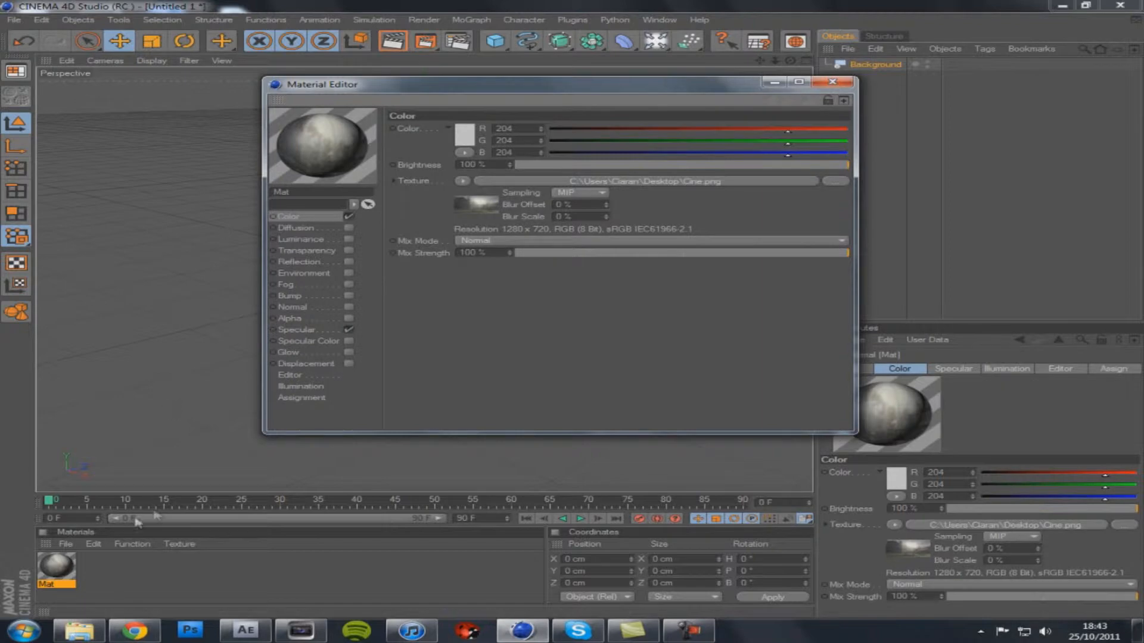
{"action": "left_click", "coordinate": [832, 83]}
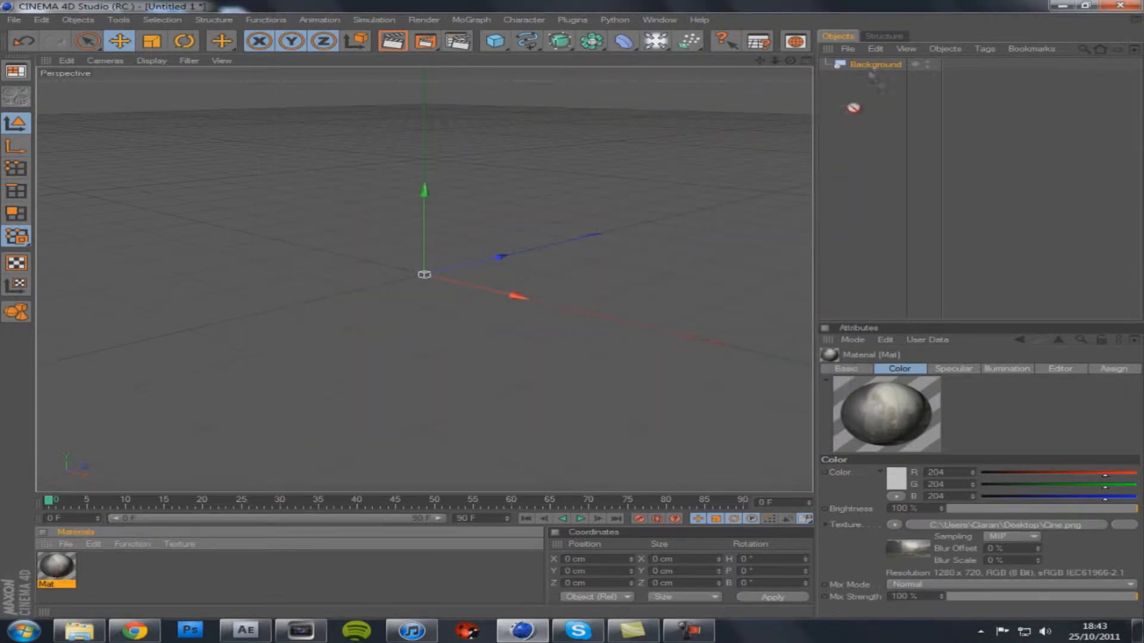
{"action": "left_click_drag", "start_coordinate": [873, 67], "coordinate": [875, 65]}
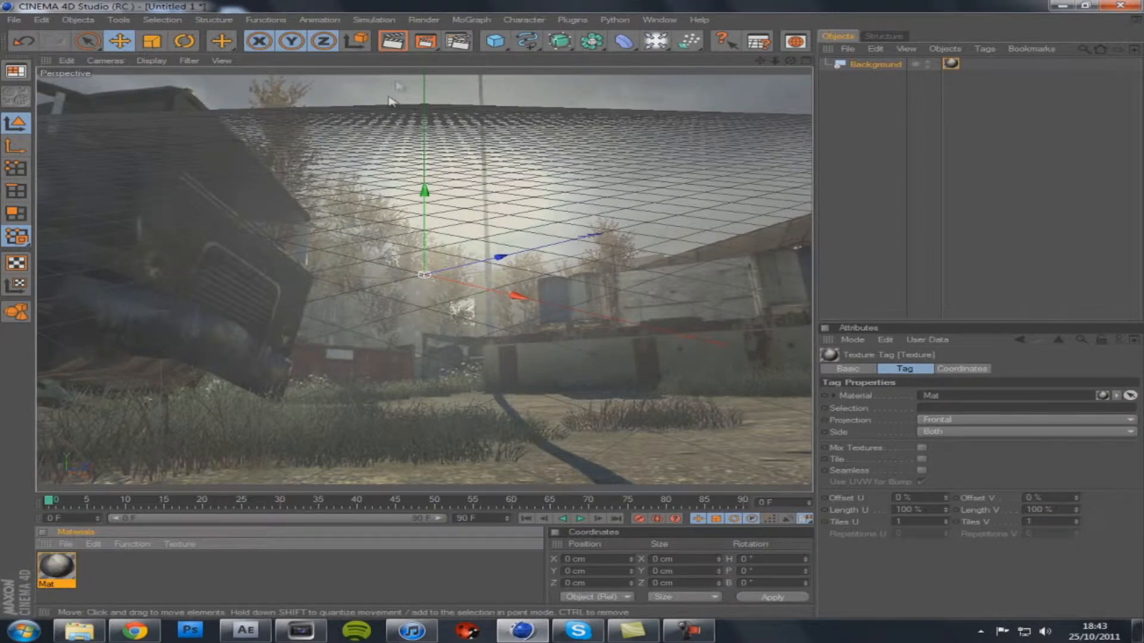
- Set the render output size to 1280 x 720 pixels
{"action": "left_click", "coordinate": [425, 20]}
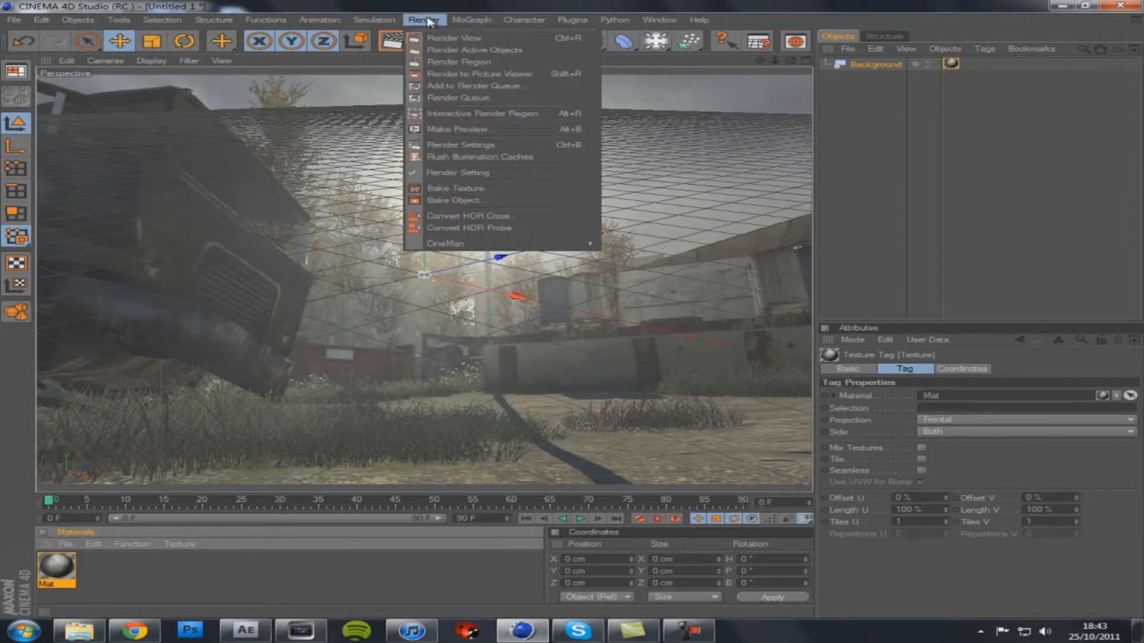
{"action": "left_click", "coordinate": [465, 144]}
{"action": "left_click", "coordinate": [202, 48]}
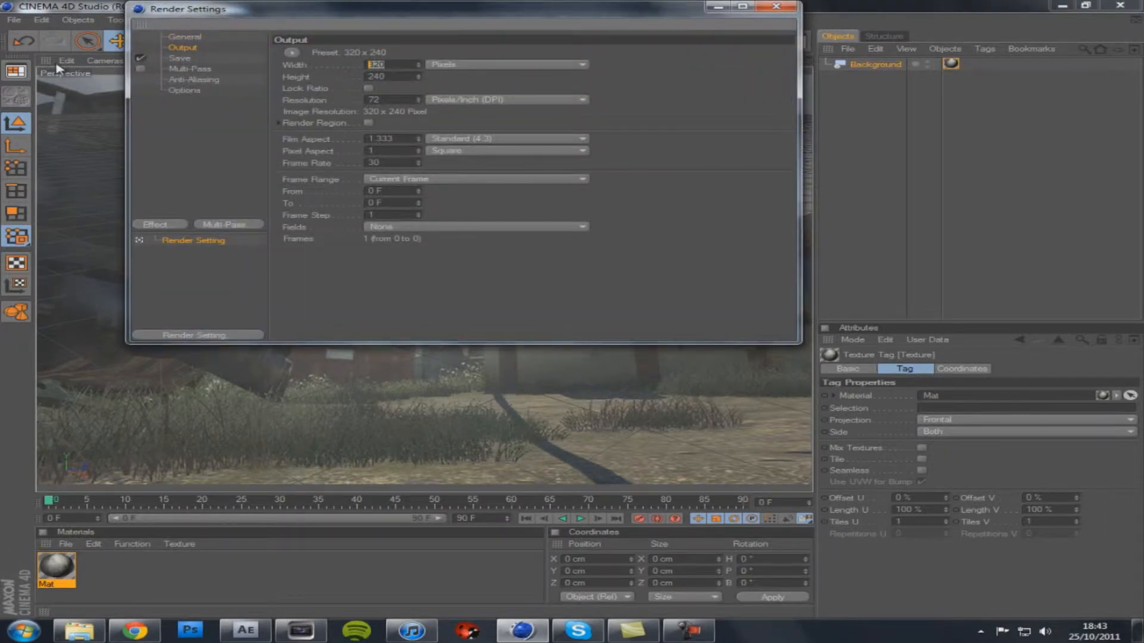
{"action": "type", "text": "1280"}
{"action": "left_click", "coordinate": [396, 76]}
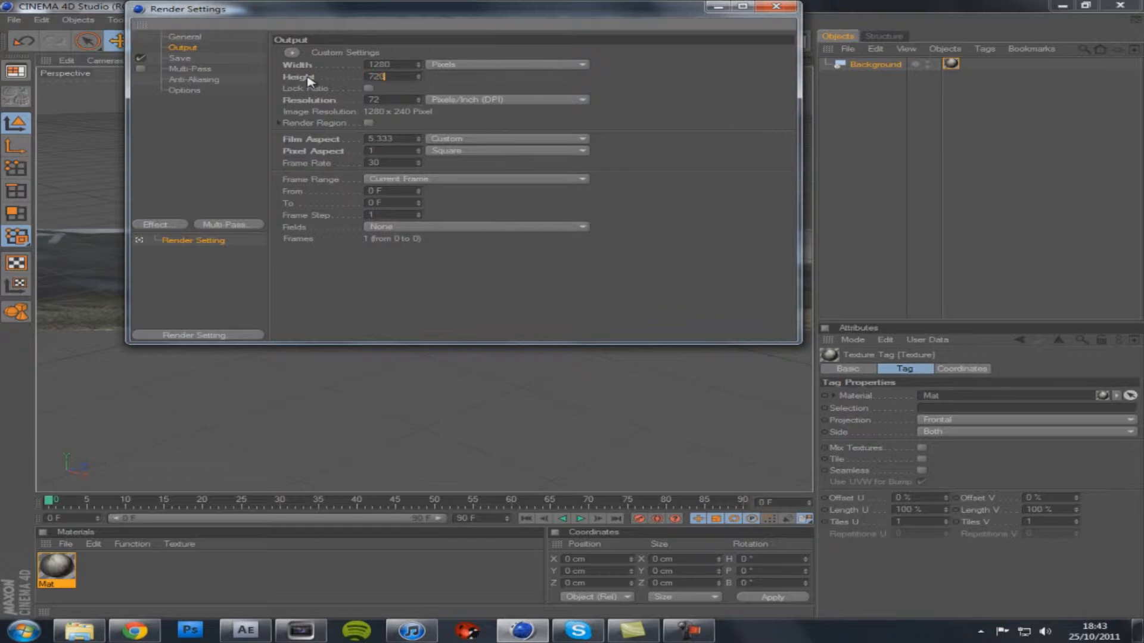
{"action": "key", "text": "Return"}
{"action": "left_click", "coordinate": [162, 224]}
{"action": "left_click", "coordinate": [219, 195]}
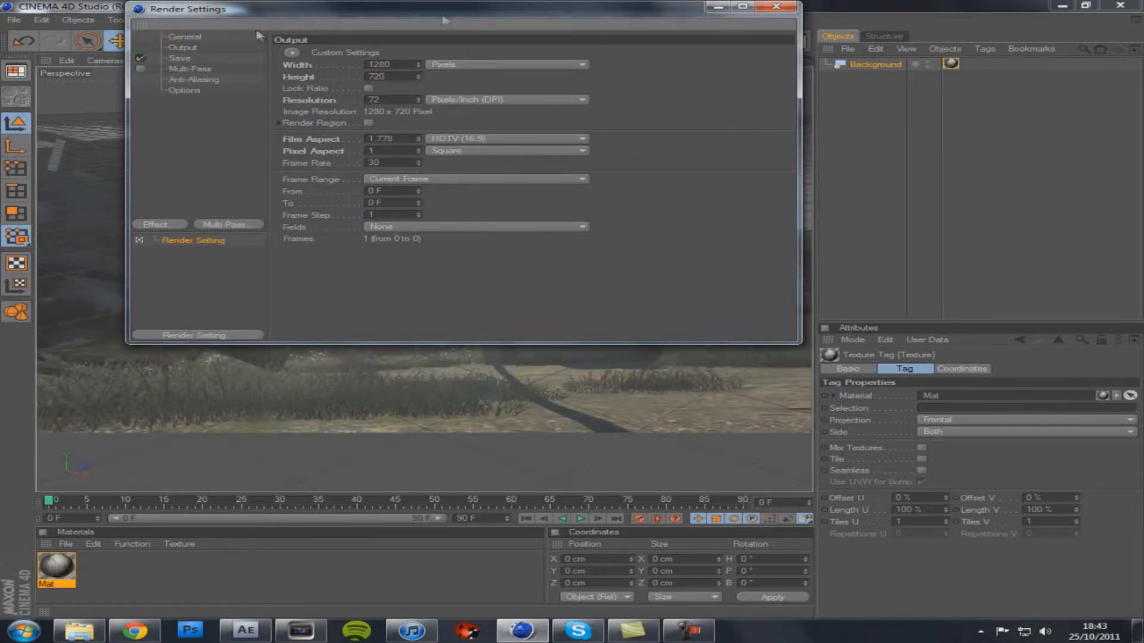
- Set the render to save on the Desktop as "cine with 3d text" in PNG format
{"action": "left_click", "coordinate": [189, 59]}
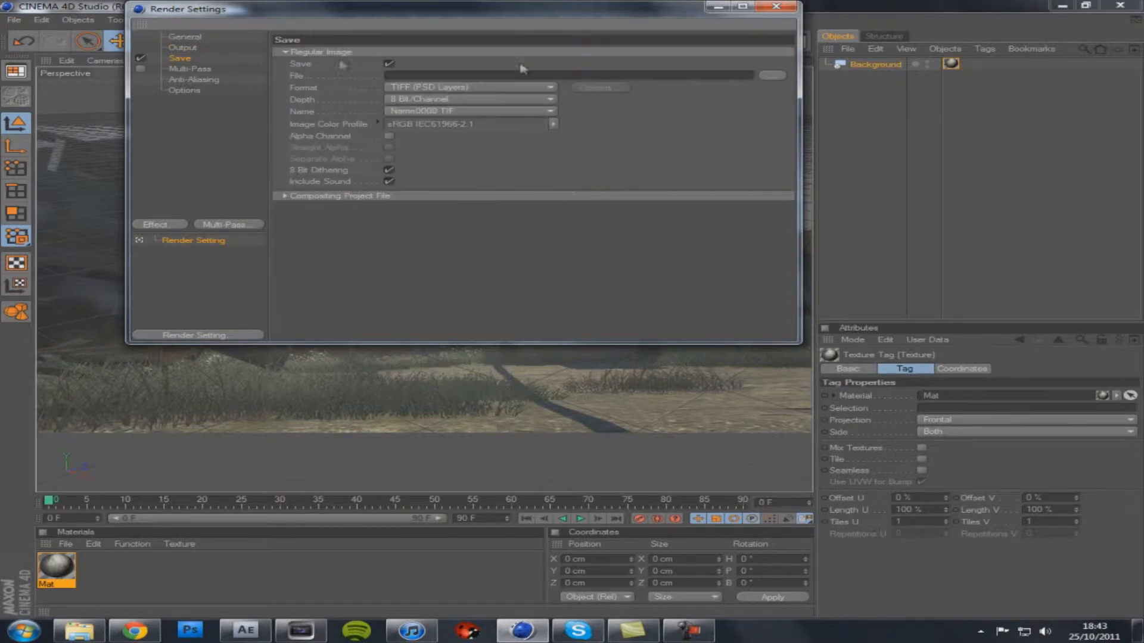
{"action": "left_click", "coordinate": [773, 76]}
{"action": "type", "text": "cine with 3d text"}
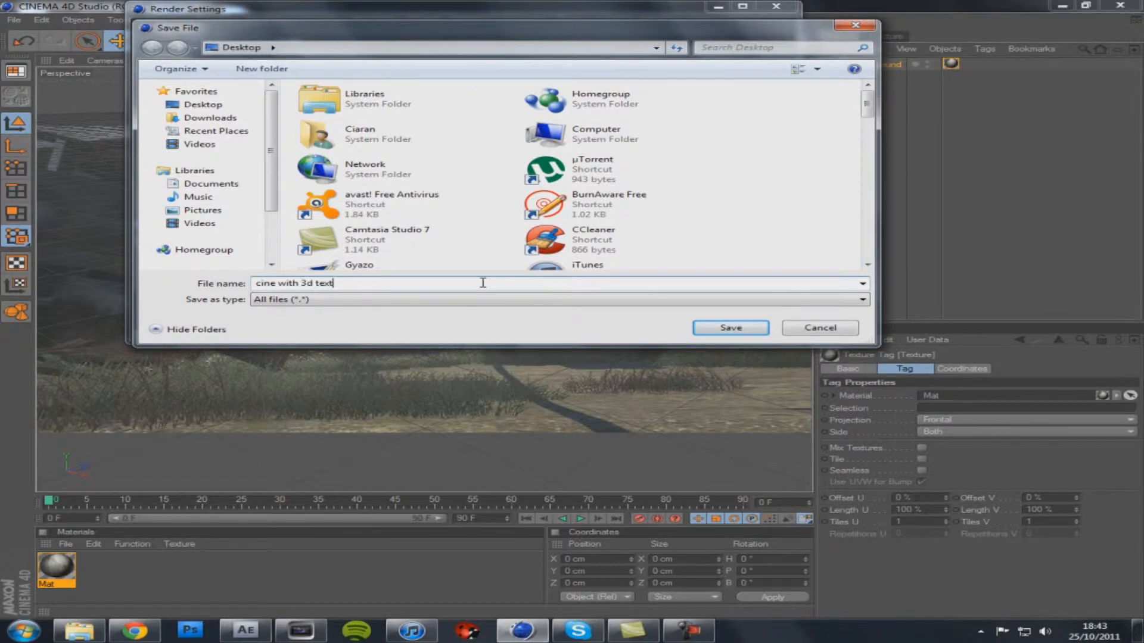
{"action": "left_click", "coordinate": [717, 327]}
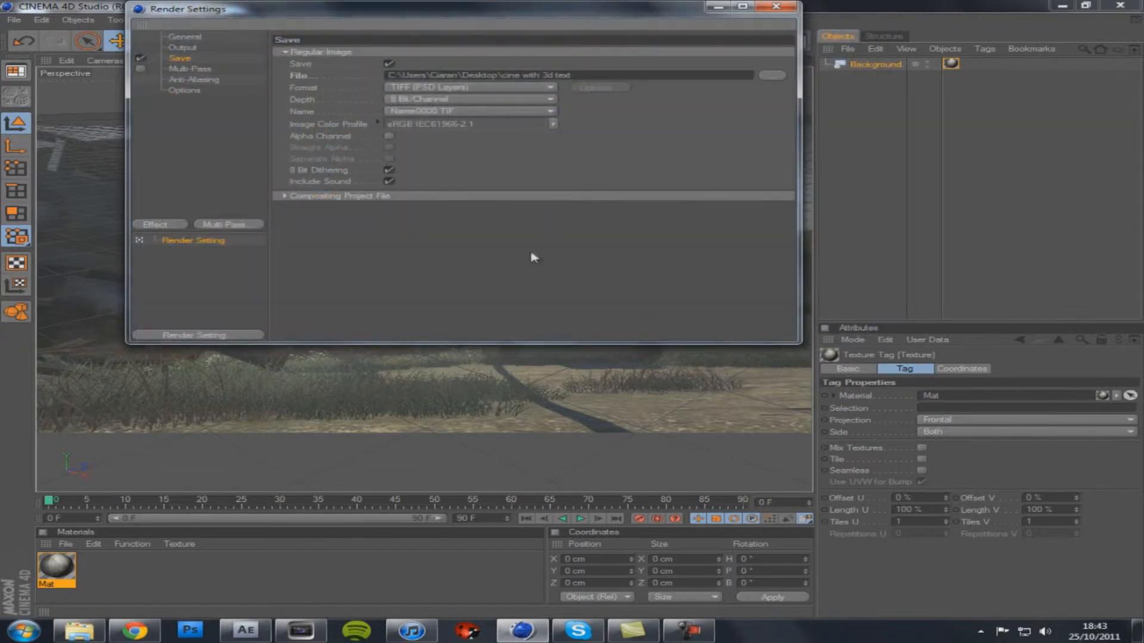
{"action": "left_click", "coordinate": [415, 89]}
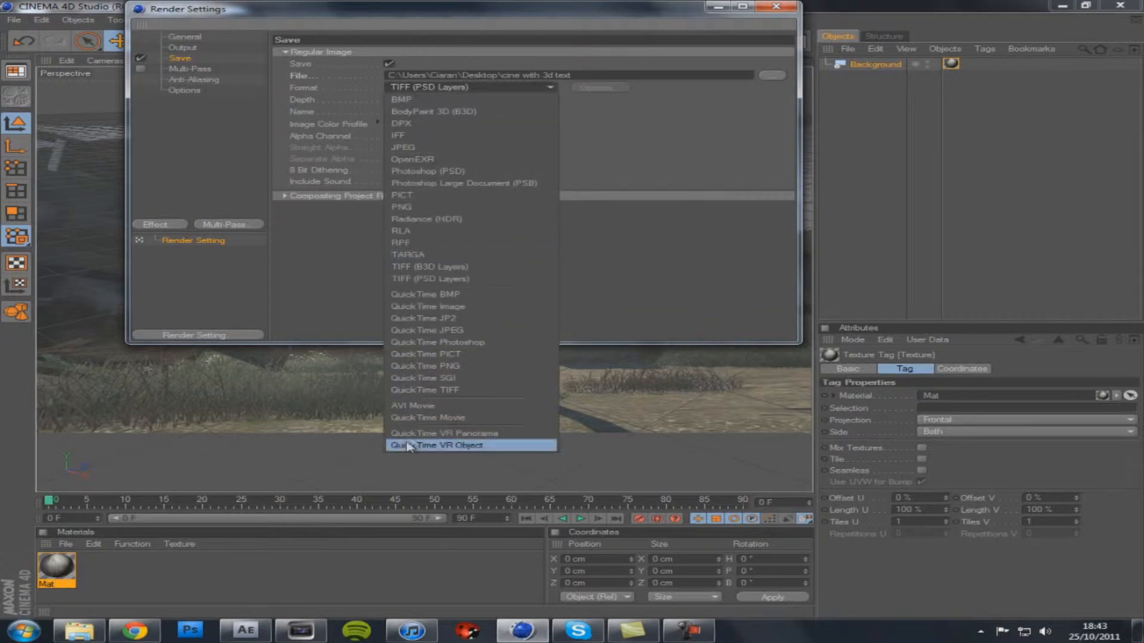
{"action": "left_click", "coordinate": [443, 208]}
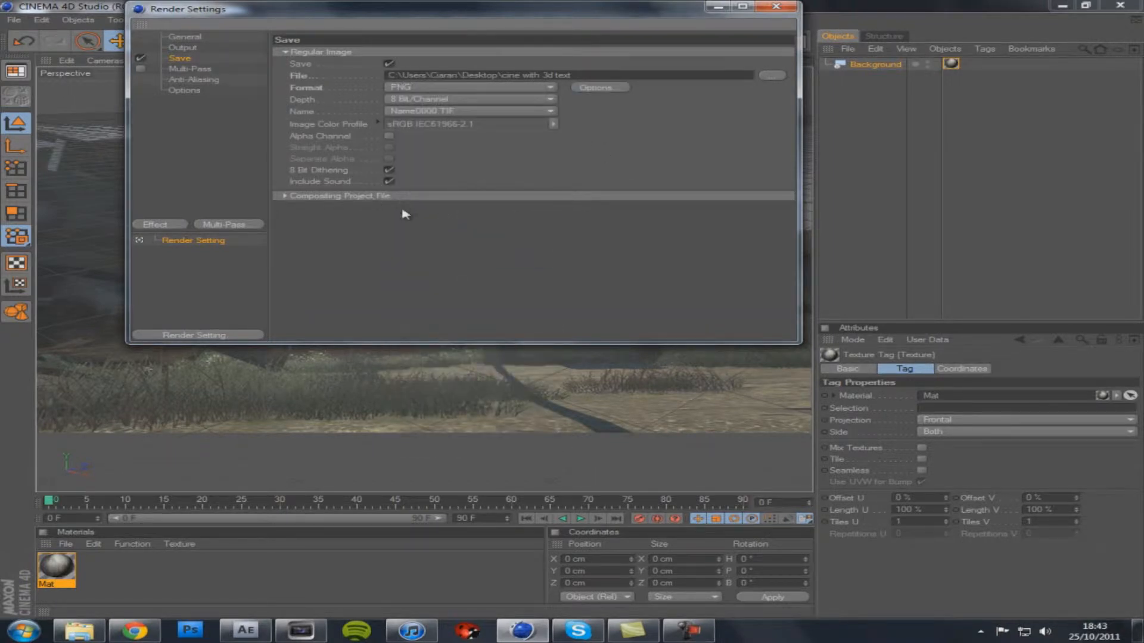
{"action": "left_click", "coordinate": [788, 6]}
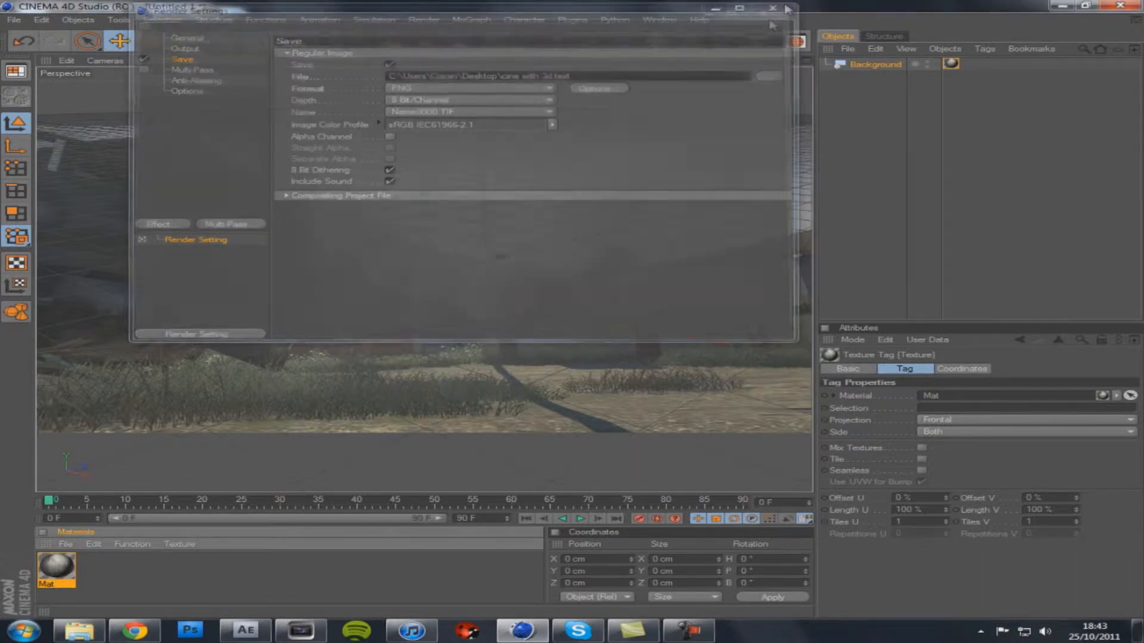
- Orbit and pan the perspective view until the floor grid lines up with the ground in the background image
{"action": "left_click", "coordinate": [675, 186]}
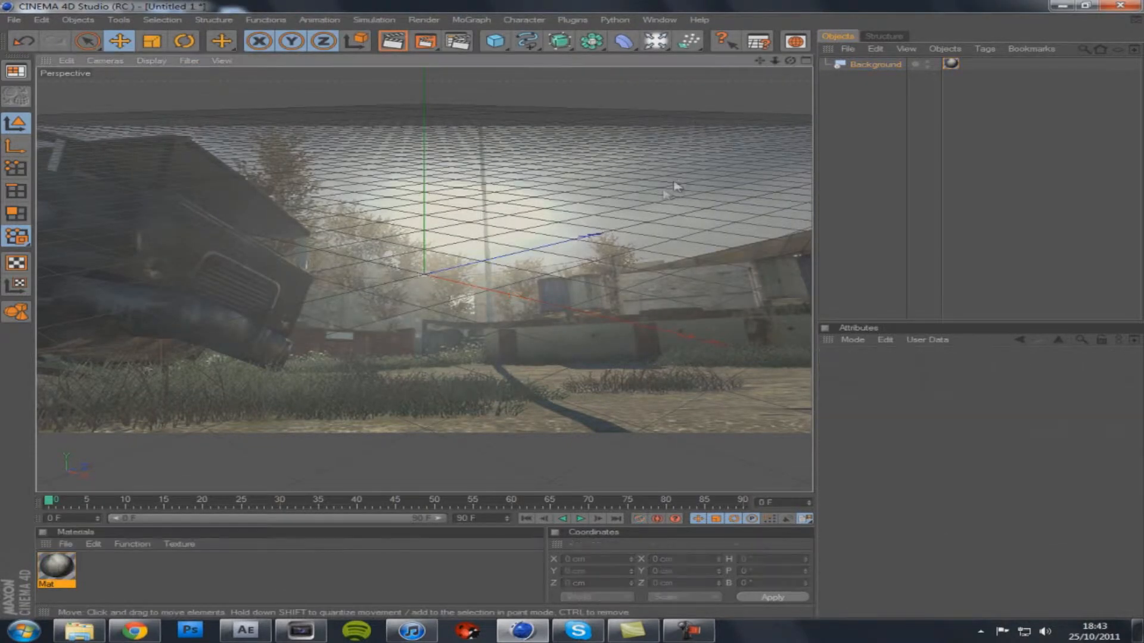
{"action": "left_click", "coordinate": [874, 64]}
{"action": "left_click_drag", "start_coordinate": [790, 61], "coordinate": [762, 224]}
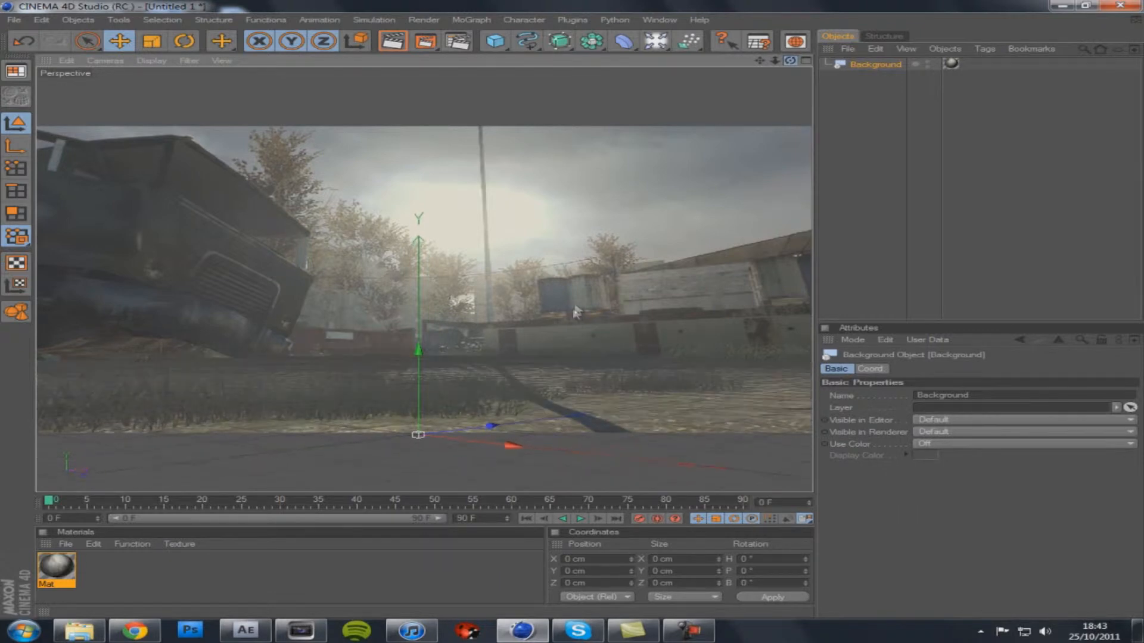
{"action": "left_click_drag", "start_coordinate": [757, 65], "coordinate": [757, 59]}
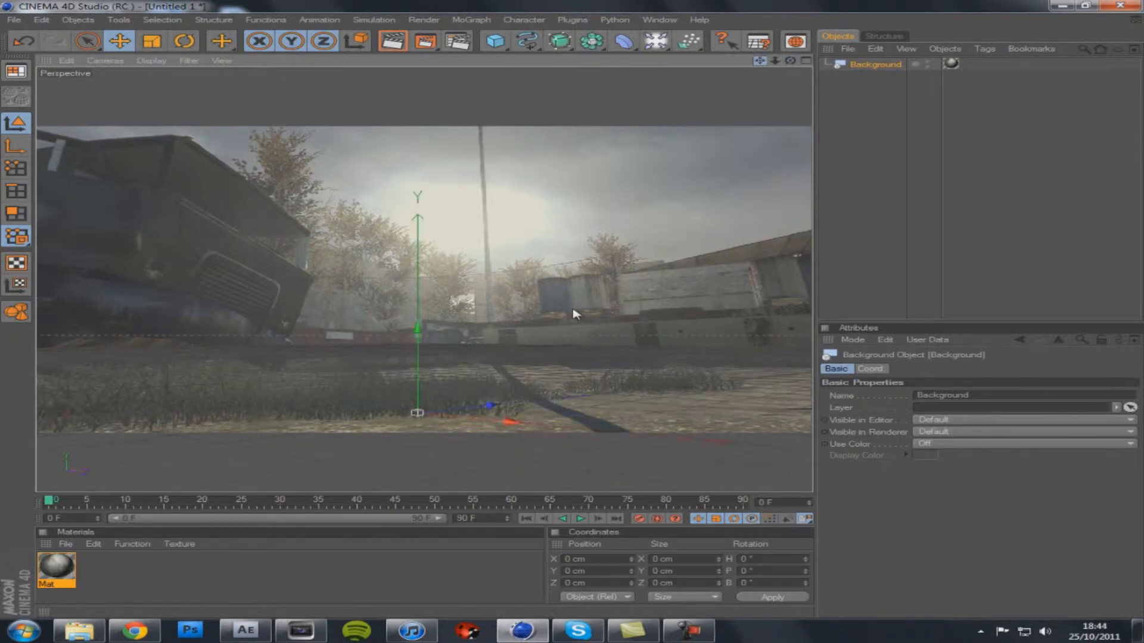
- Add a MoText object to the scene
{"action": "left_click", "coordinate": [494, 42]}
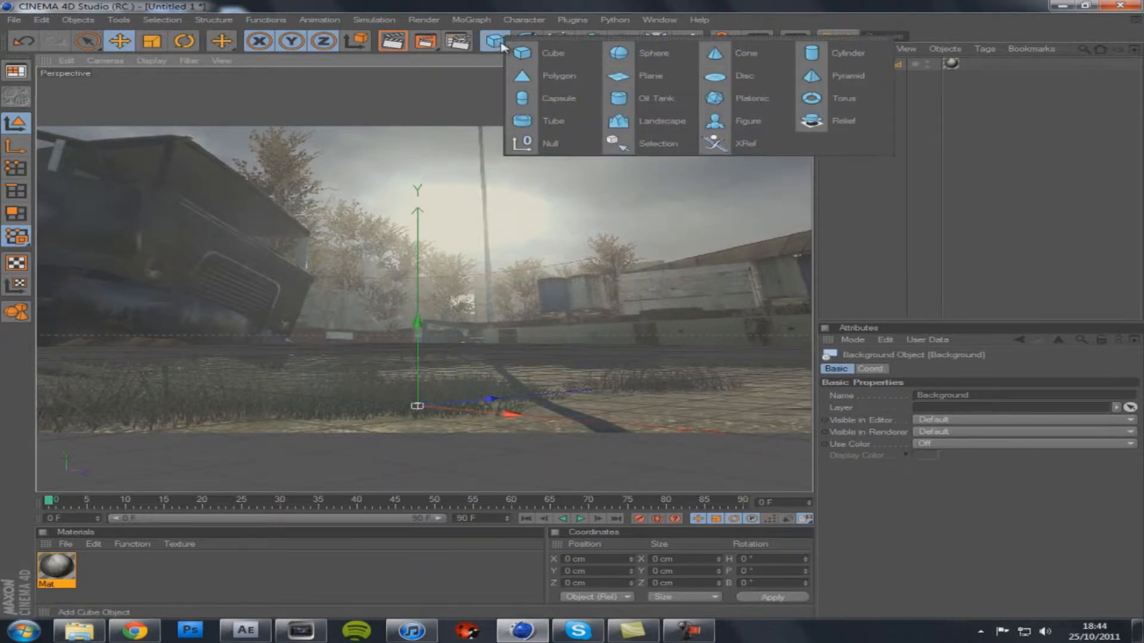
{"action": "left_click", "coordinate": [476, 20]}
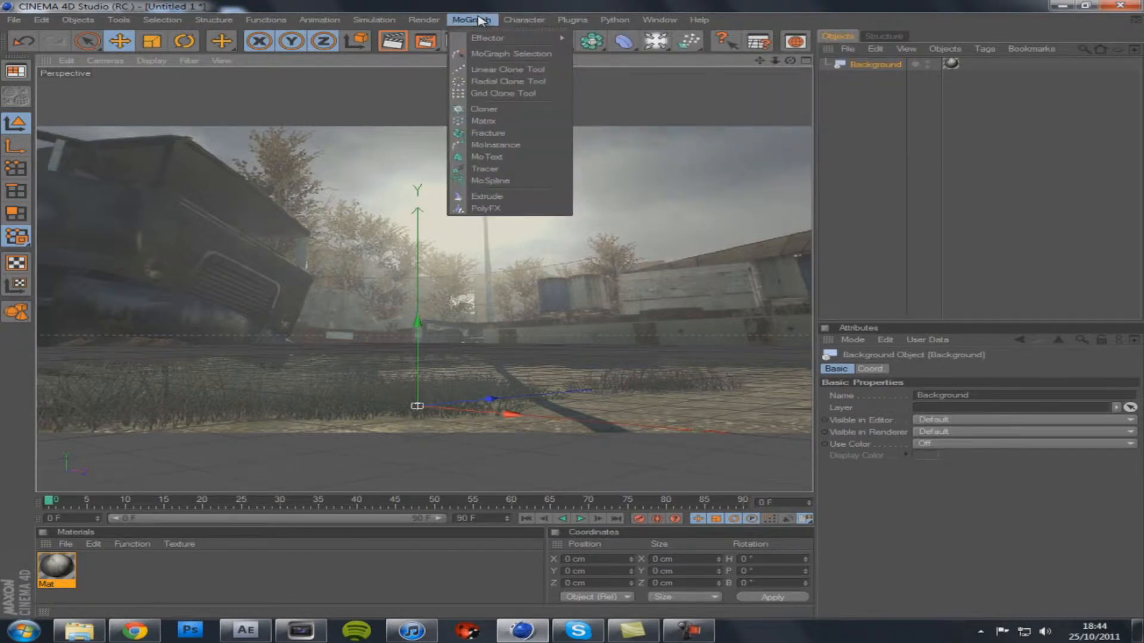
{"action": "left_click", "coordinate": [499, 158]}
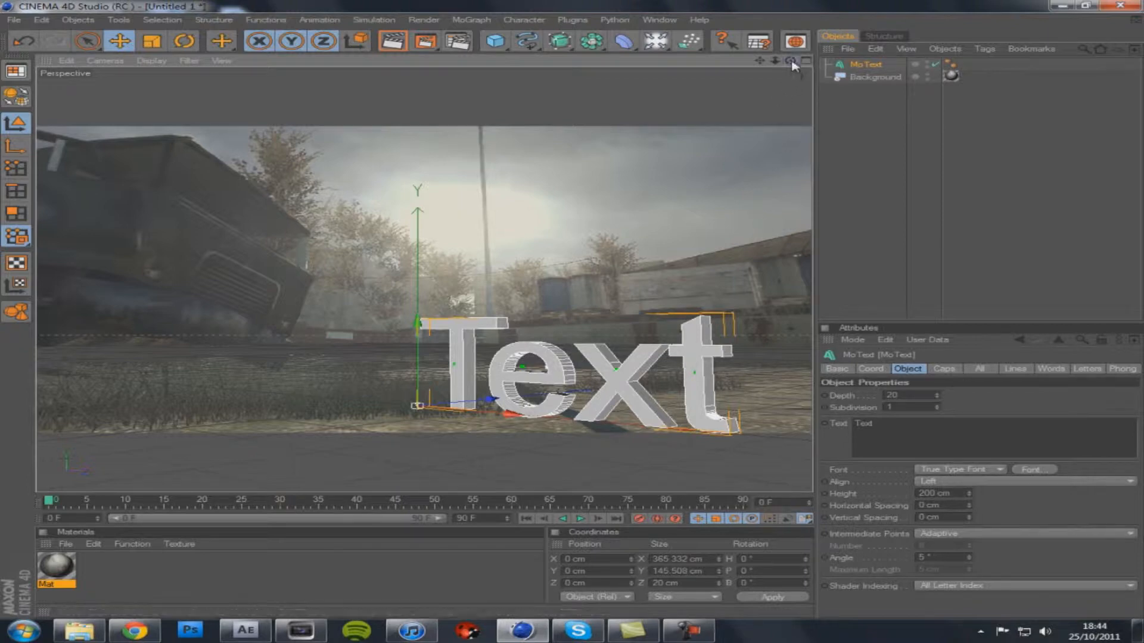
- Rotate the MoText object about 11° in heading around its vertical axis
{"action": "left_click_drag", "start_coordinate": [791, 61], "coordinate": [574, 311]}
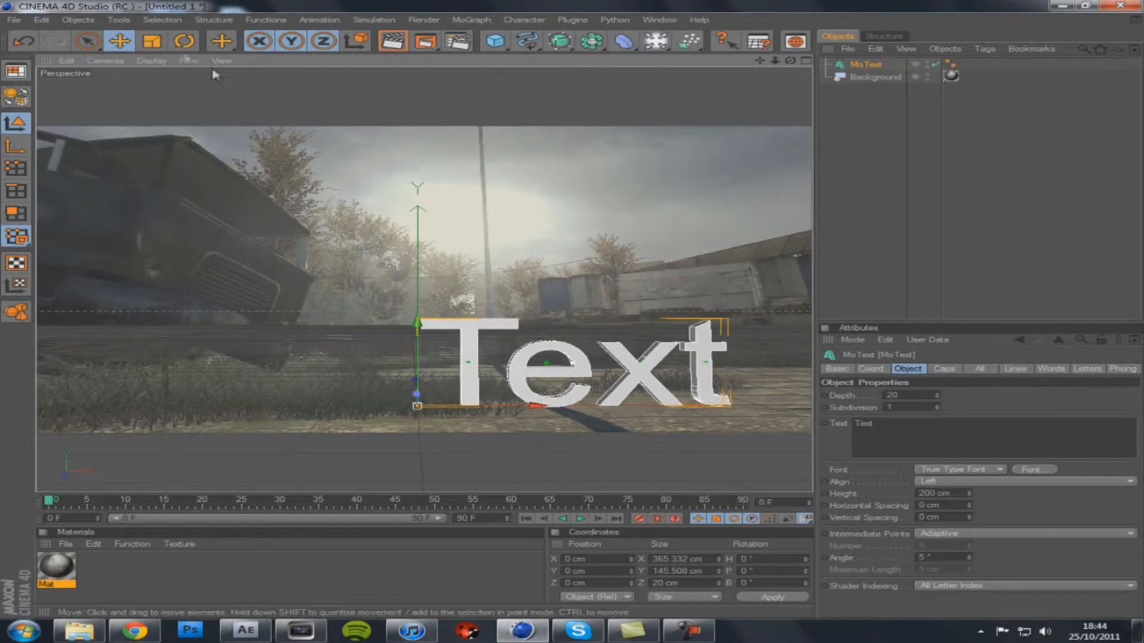
{"action": "left_click", "coordinate": [184, 40]}
{"action": "left_click_drag", "start_coordinate": [443, 415], "coordinate": [456, 416]}
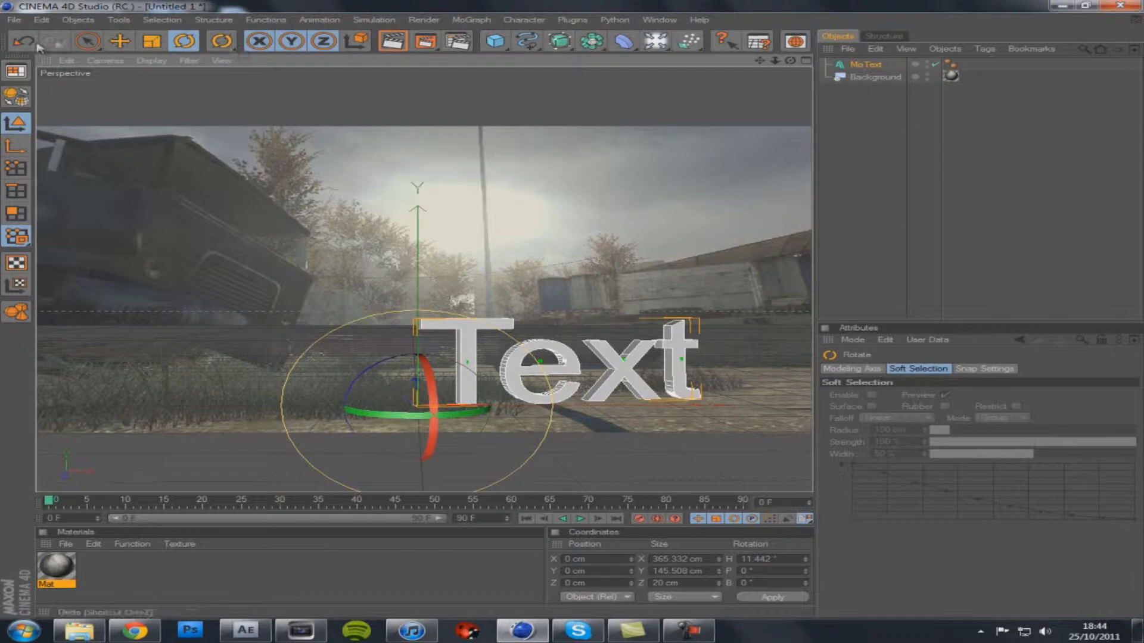
- Move the MoText object to about X 87, Y -26, Z 18 cm and rotate its heading to about 3.5°
{"action": "left_click", "coordinate": [120, 41]}
{"action": "left_click_drag", "start_coordinate": [610, 316], "coordinate": [573, 315]}
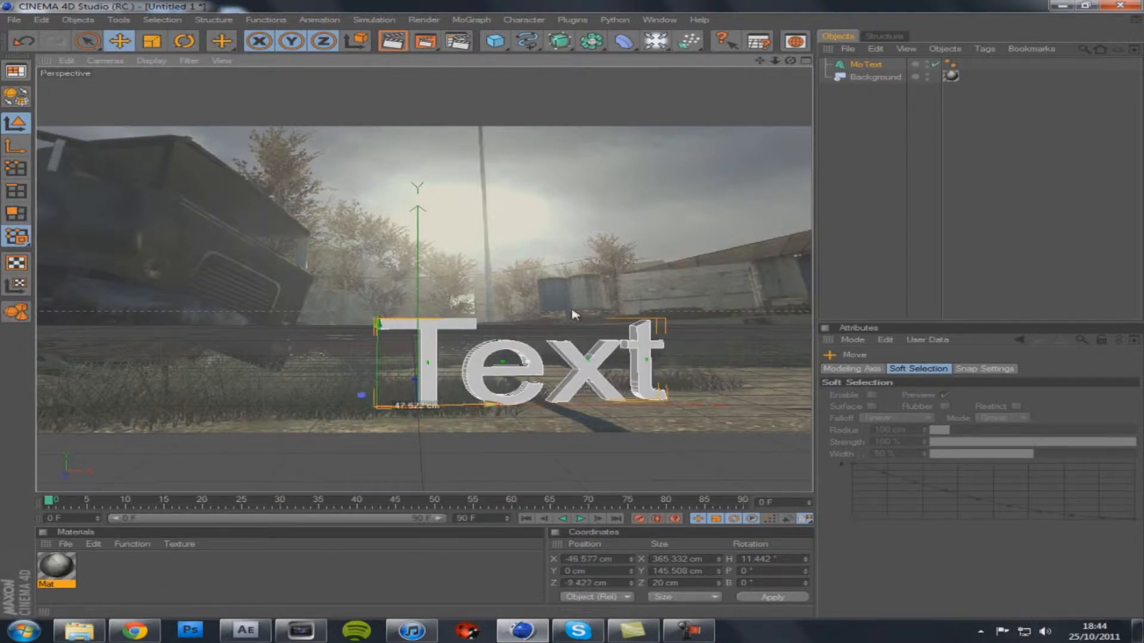
{"action": "left_click_drag", "start_coordinate": [429, 359], "coordinate": [572, 314]}
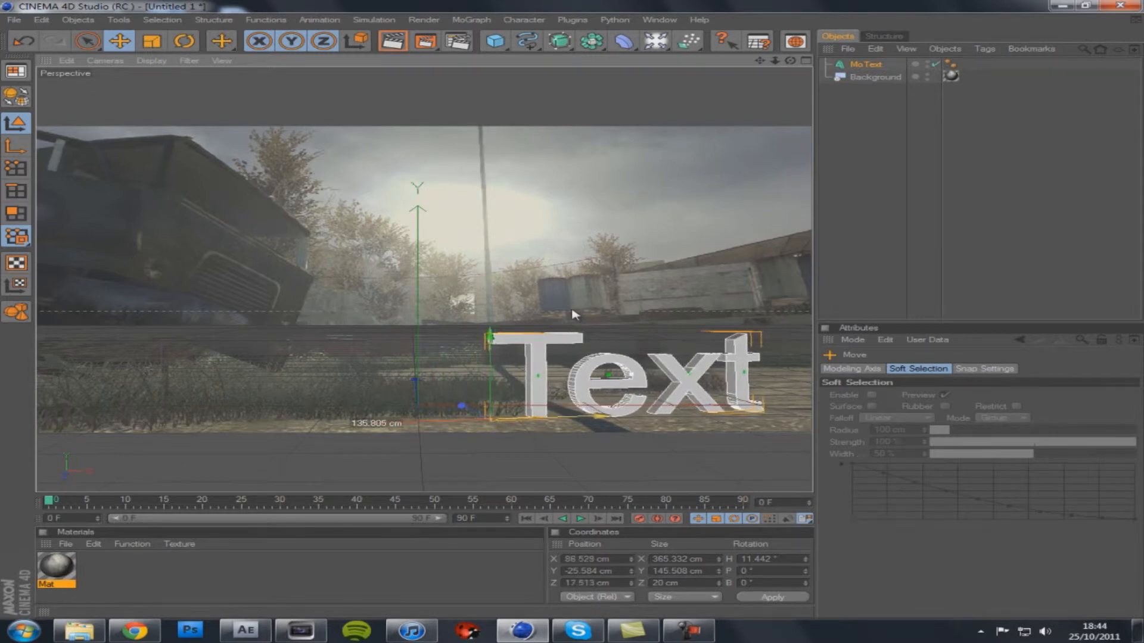
{"action": "left_click", "coordinate": [184, 40]}
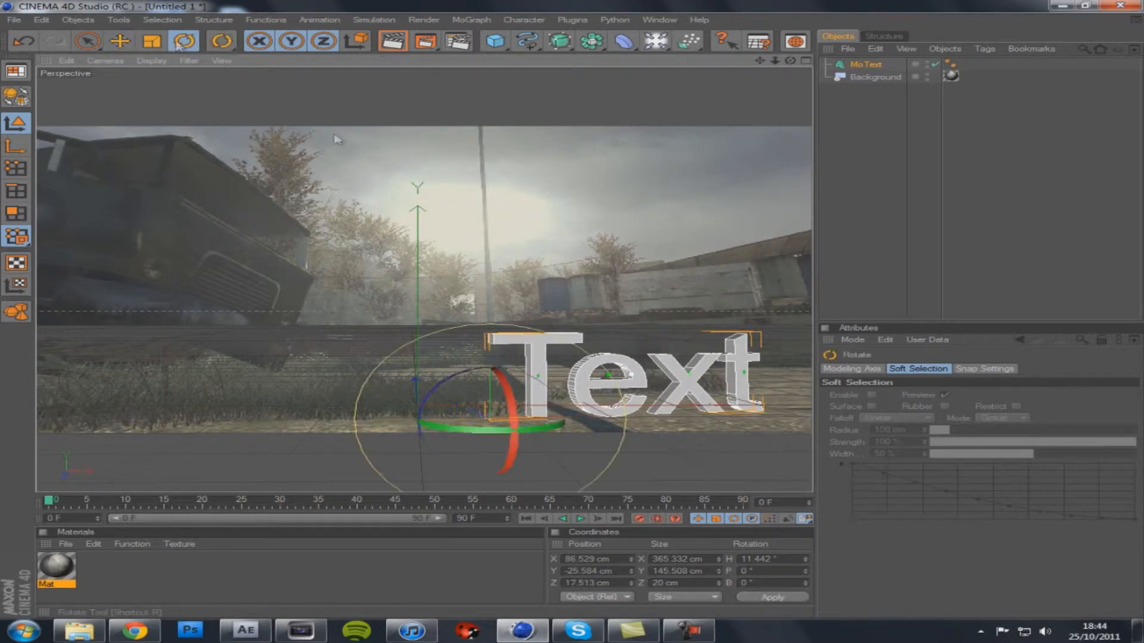
{"action": "left_click_drag", "start_coordinate": [540, 429], "coordinate": [516, 426]}
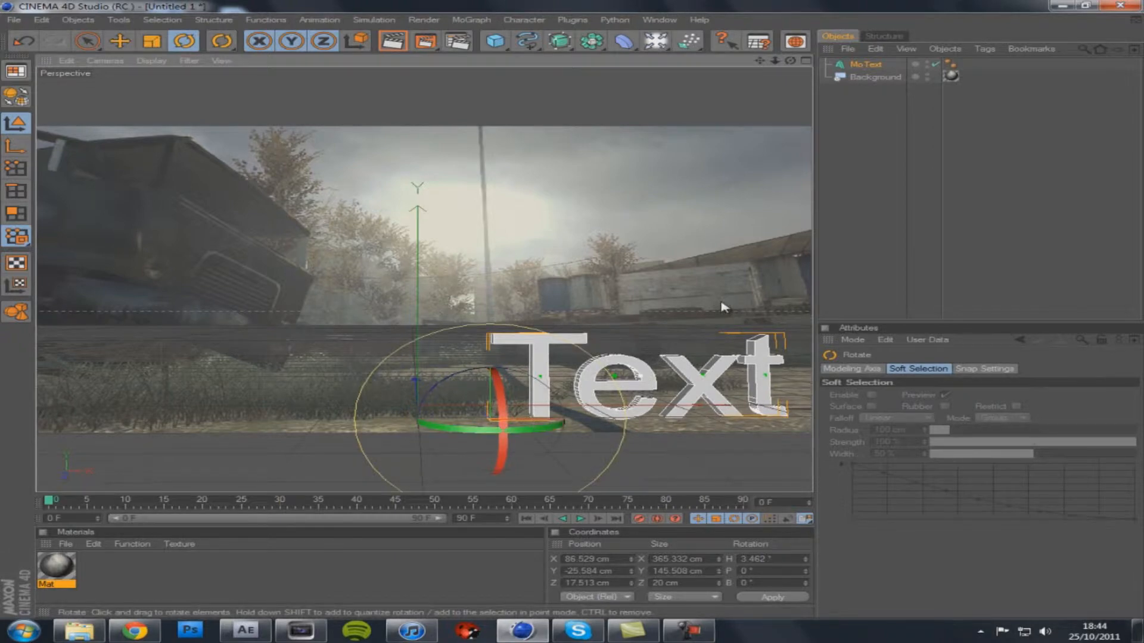
- Nudge the MoText object along the ground to about X 90 cm and Z 27 cm
{"action": "left_click", "coordinate": [120, 41]}
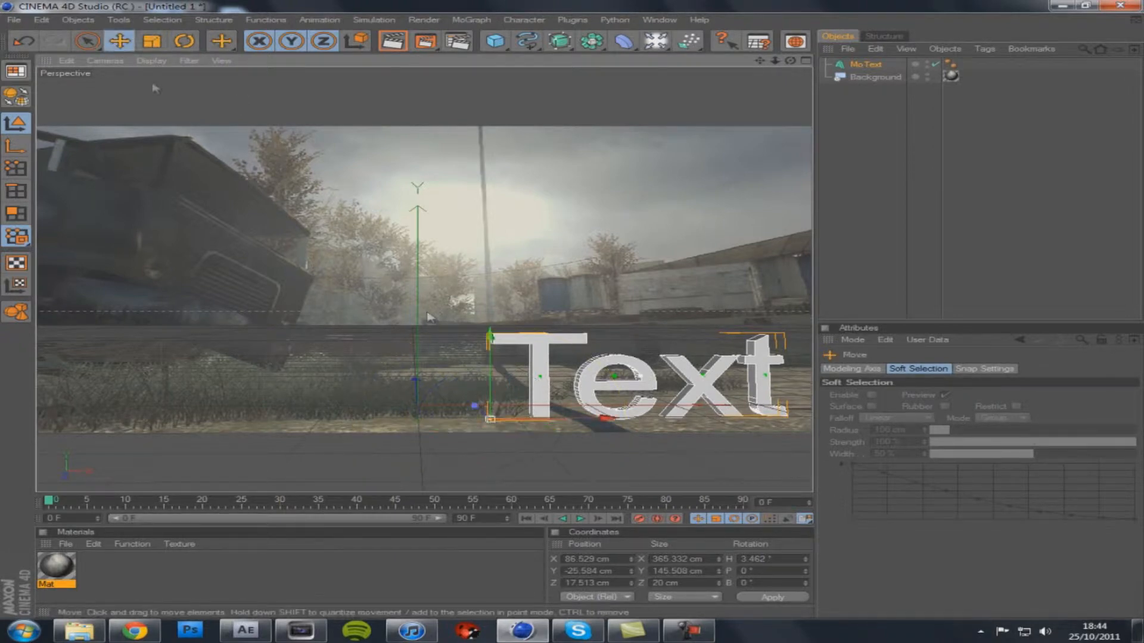
{"action": "left_click_drag", "start_coordinate": [573, 314], "coordinate": [576, 317]}
{"action": "left_click_drag", "start_coordinate": [516, 418], "coordinate": [572, 314]}
{"action": "left_click", "coordinate": [613, 425]}
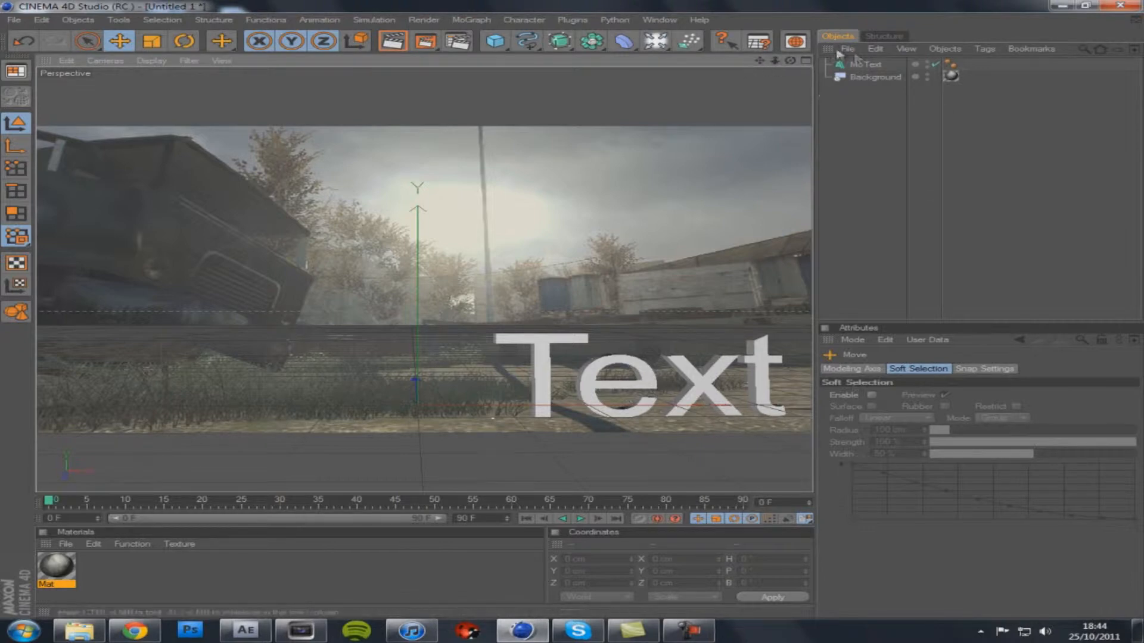
- Replace the MoText object's text with "Mau5"
{"action": "left_click", "coordinate": [869, 65]}
{"action": "double_click", "coordinate": [900, 423]}
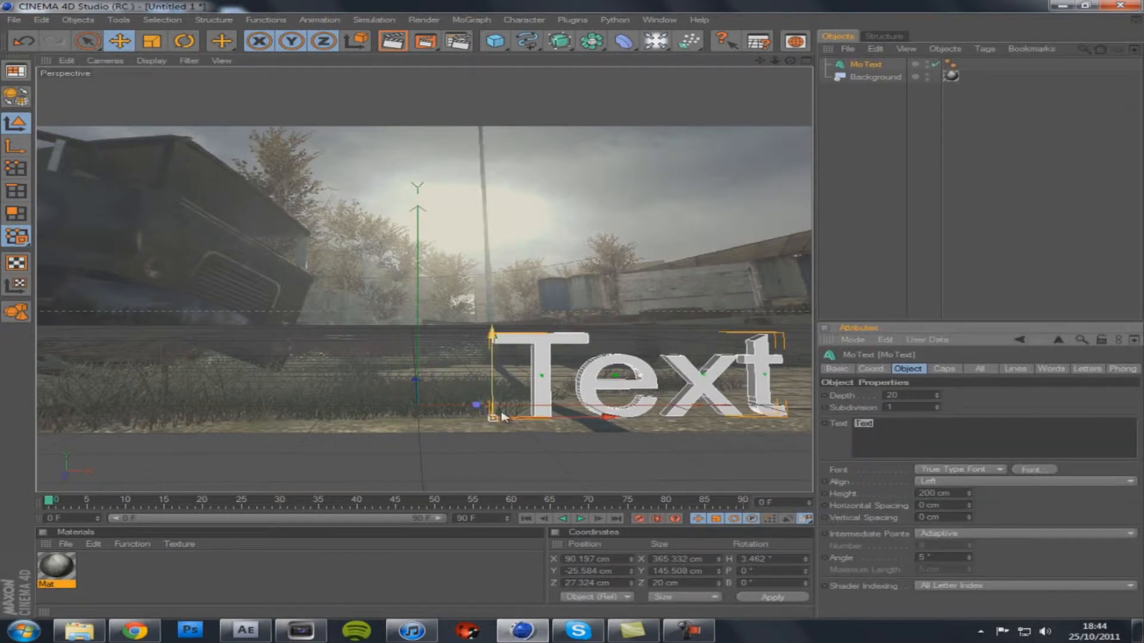
{"action": "type", "text": "Mis"}
- Change the MoText font from Arial to a bold, condensed all-caps typeface
{"action": "left_click", "coordinate": [1023, 468]}
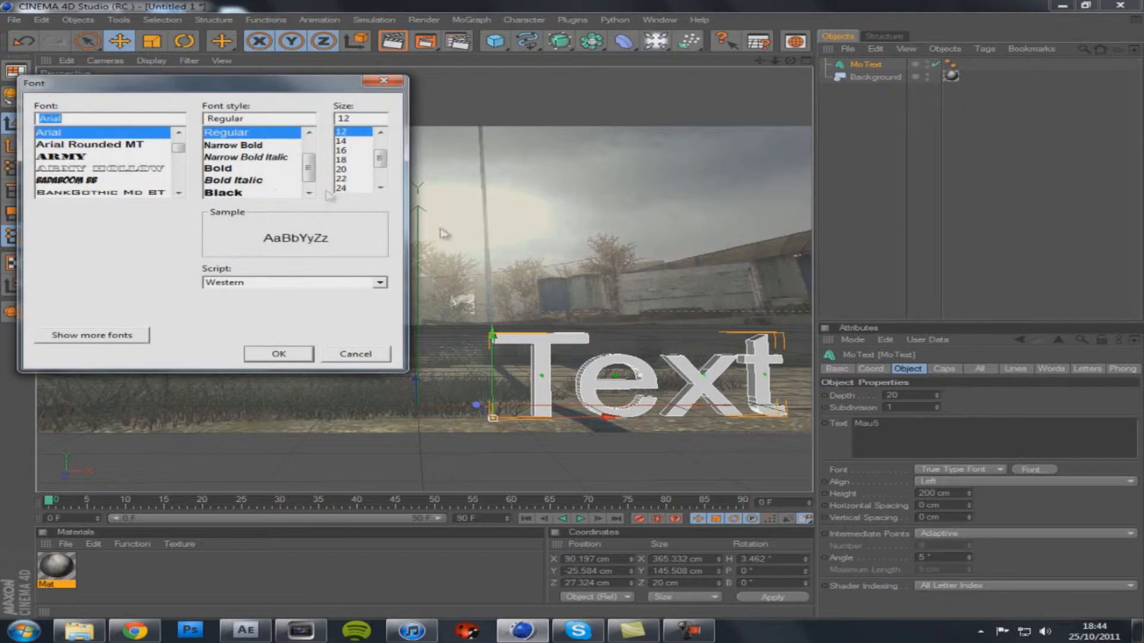
{"action": "scroll", "coordinate": [149, 150], "scroll_direction": "down", "scroll_amount": 3}
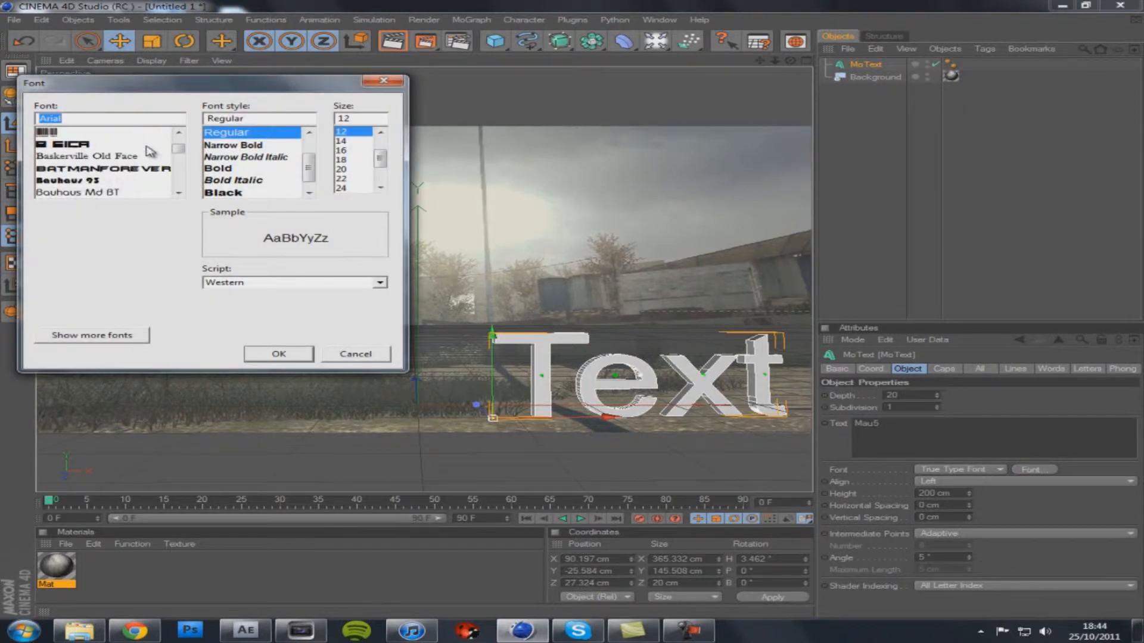
{"action": "scroll", "coordinate": [148, 150], "scroll_direction": "down", "scroll_amount": 2}
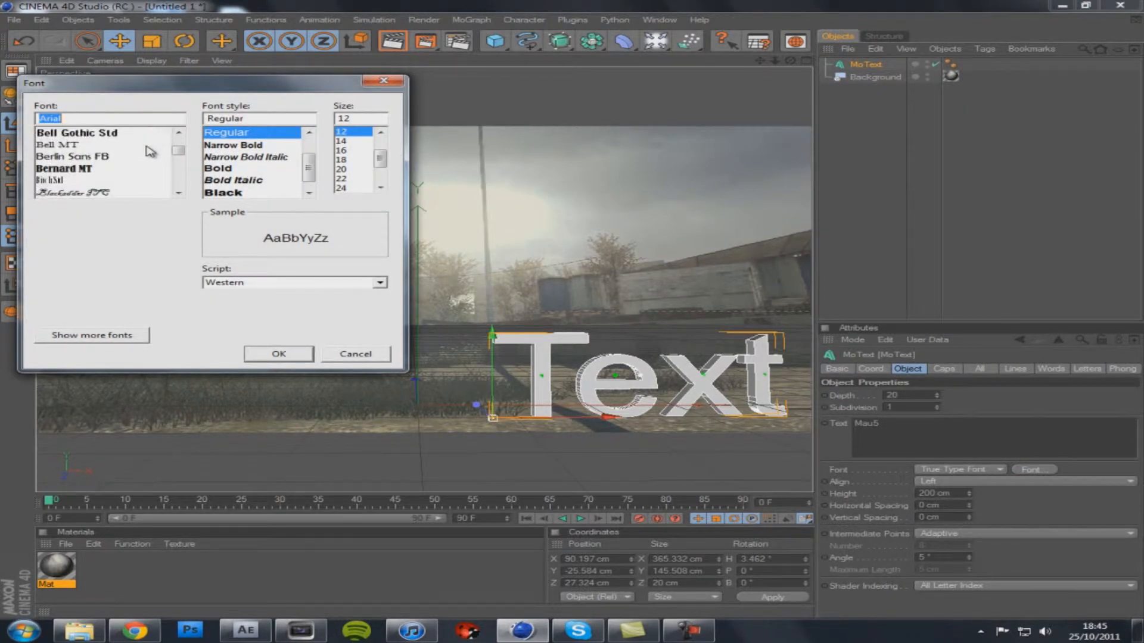
{"action": "scroll", "coordinate": [150, 152], "scroll_direction": "down", "scroll_amount": 5}
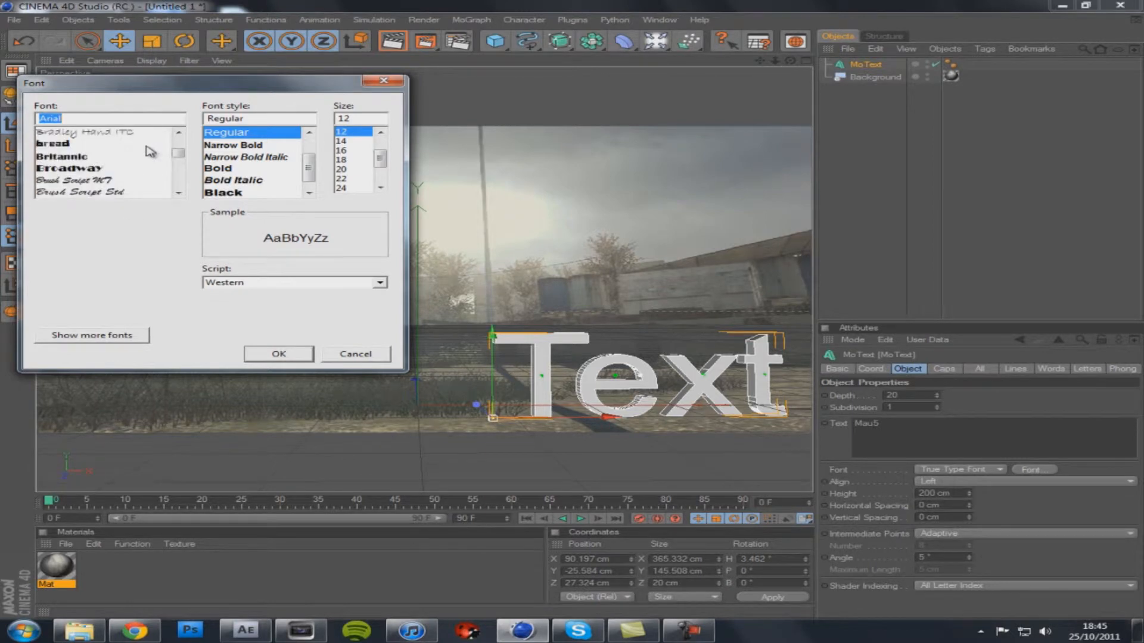
{"action": "scroll", "coordinate": [149, 151], "scroll_direction": "down", "scroll_amount": 3}
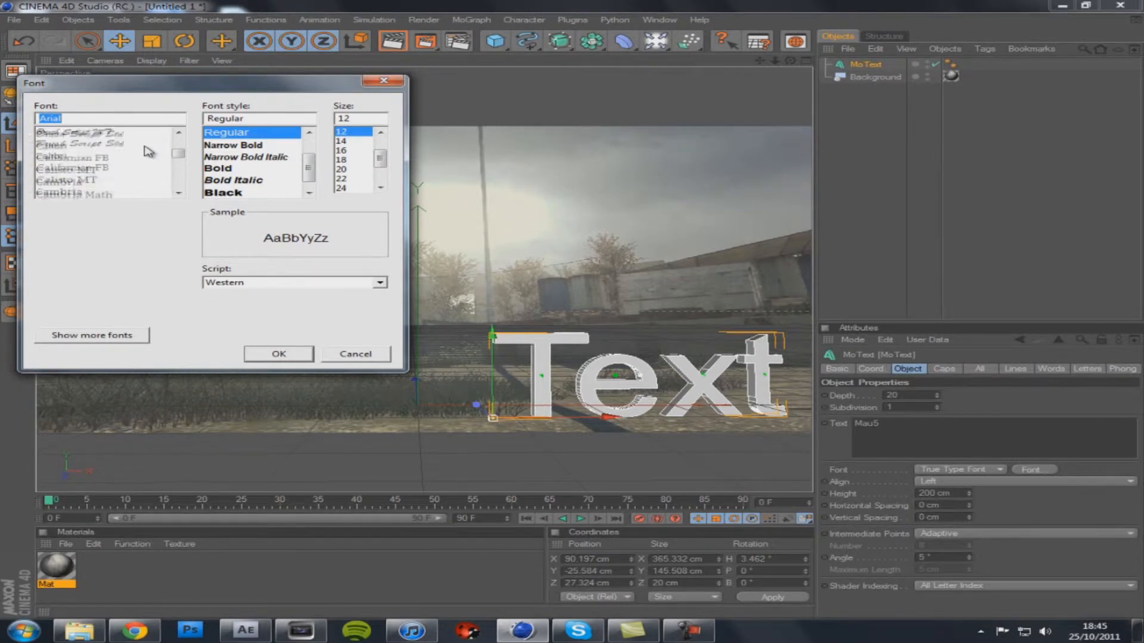
{"action": "scroll", "coordinate": [148, 151], "scroll_direction": "down", "scroll_amount": 5}
{"action": "scroll", "coordinate": [148, 151], "scroll_direction": "up", "scroll_amount": 7}
{"action": "scroll", "coordinate": [147, 151], "scroll_direction": "up", "scroll_amount": 5}
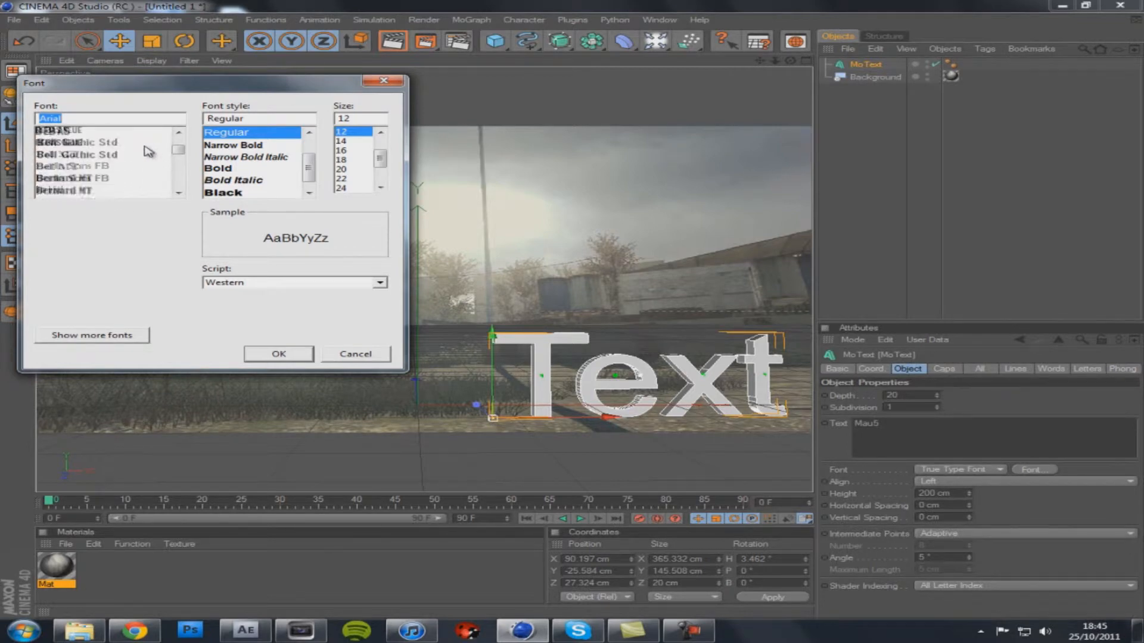
{"action": "left_click", "coordinate": [53, 146]}
{"action": "left_click", "coordinate": [78, 156]}
{"action": "left_click", "coordinate": [279, 354]}
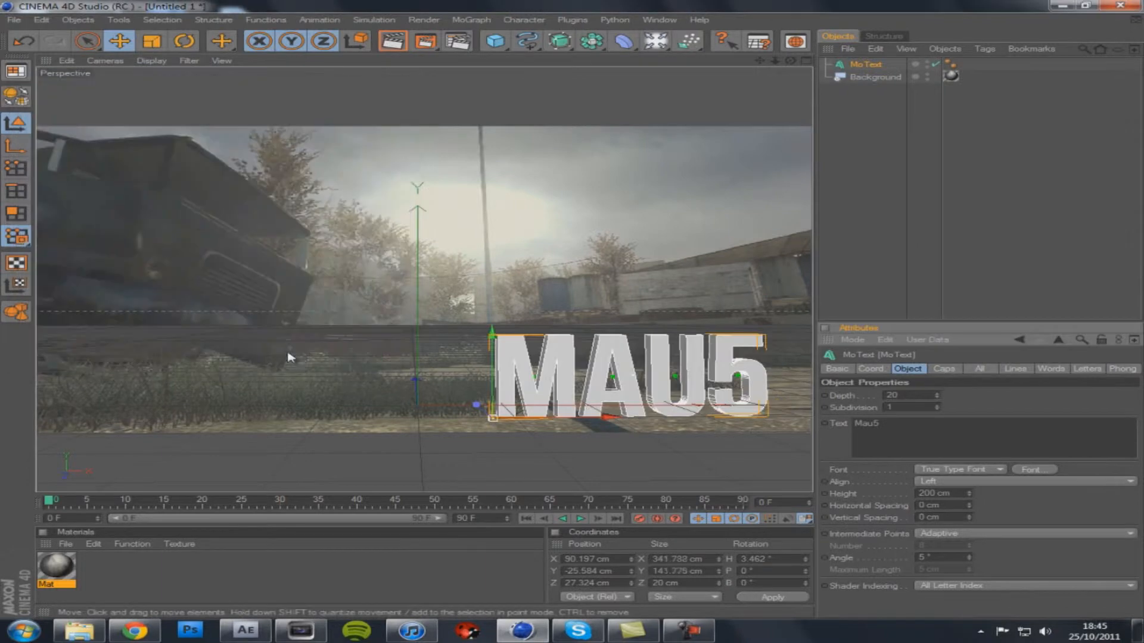
- Shift the text to about X 118 cm and Z 29 cm, and set its depth to 33 cm
{"action": "left_click_drag", "start_coordinate": [554, 438], "coordinate": [579, 438]}
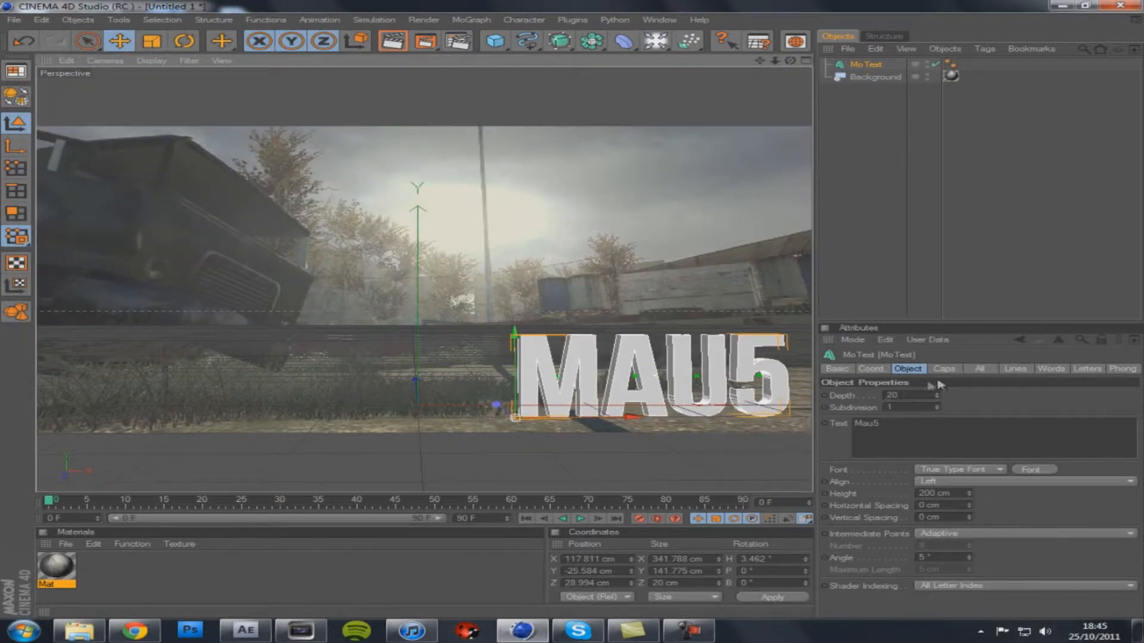
{"action": "left_click_drag", "start_coordinate": [937, 396], "coordinate": [950, 387]}
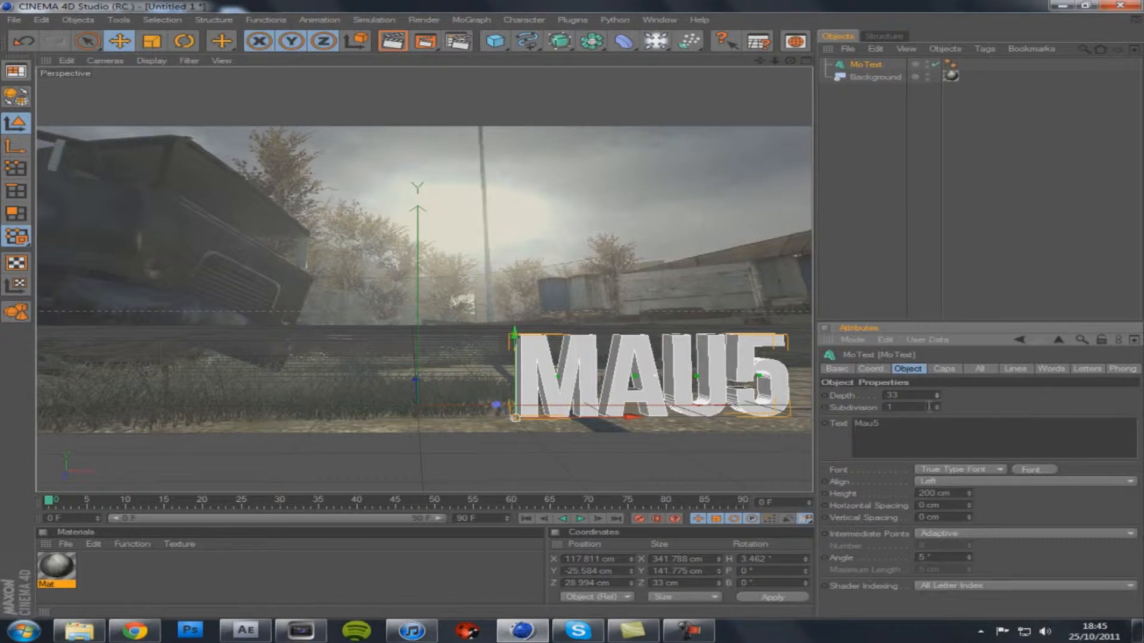
- Give the text Fillet Caps at start and end, with a start radius of 4 cm and an end radius of 3 cm
{"action": "left_click", "coordinate": [943, 369]}
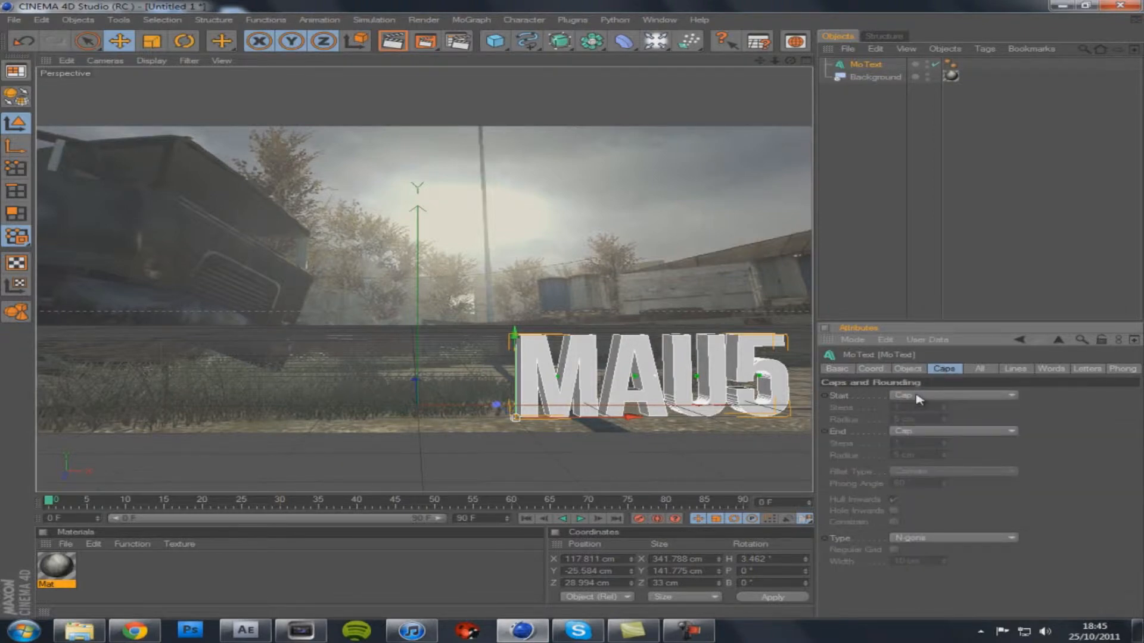
{"action": "left_click", "coordinate": [931, 396]}
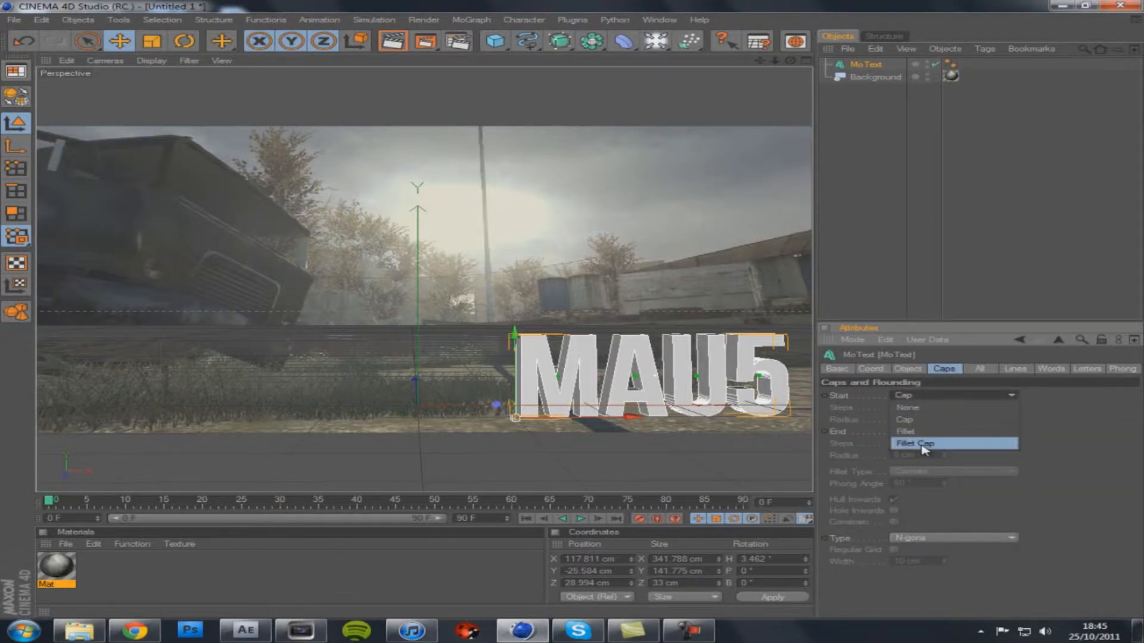
{"action": "left_click", "coordinate": [923, 443]}
{"action": "left_click", "coordinate": [932, 434]}
{"action": "left_click", "coordinate": [928, 476]}
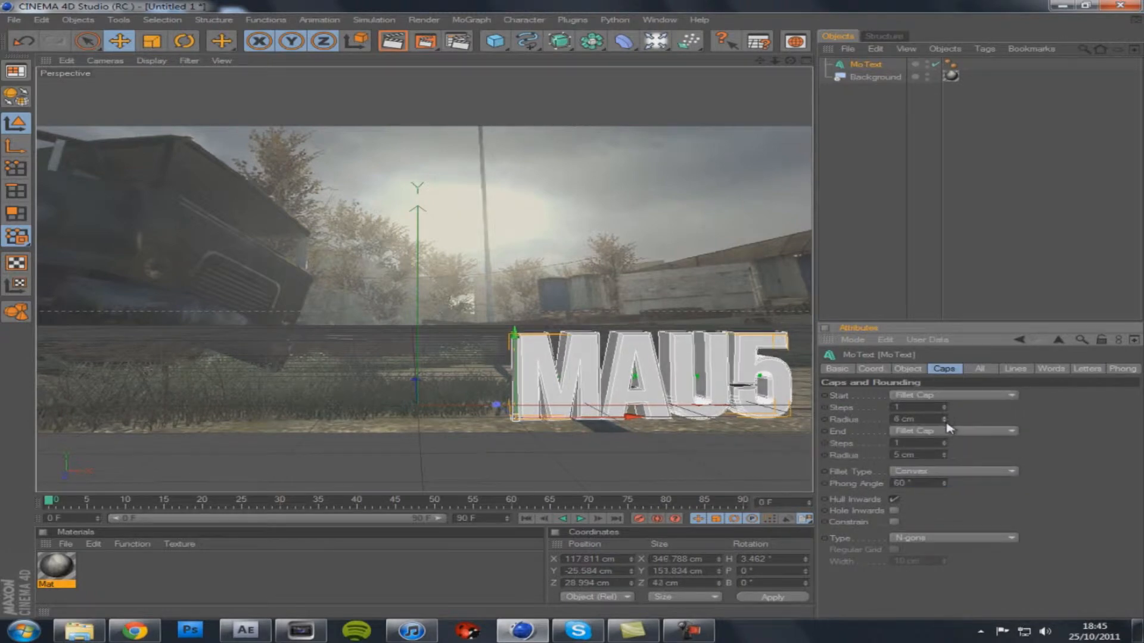
{"action": "left_click", "coordinate": [944, 457]}
{"action": "left_click", "coordinate": [945, 456]}
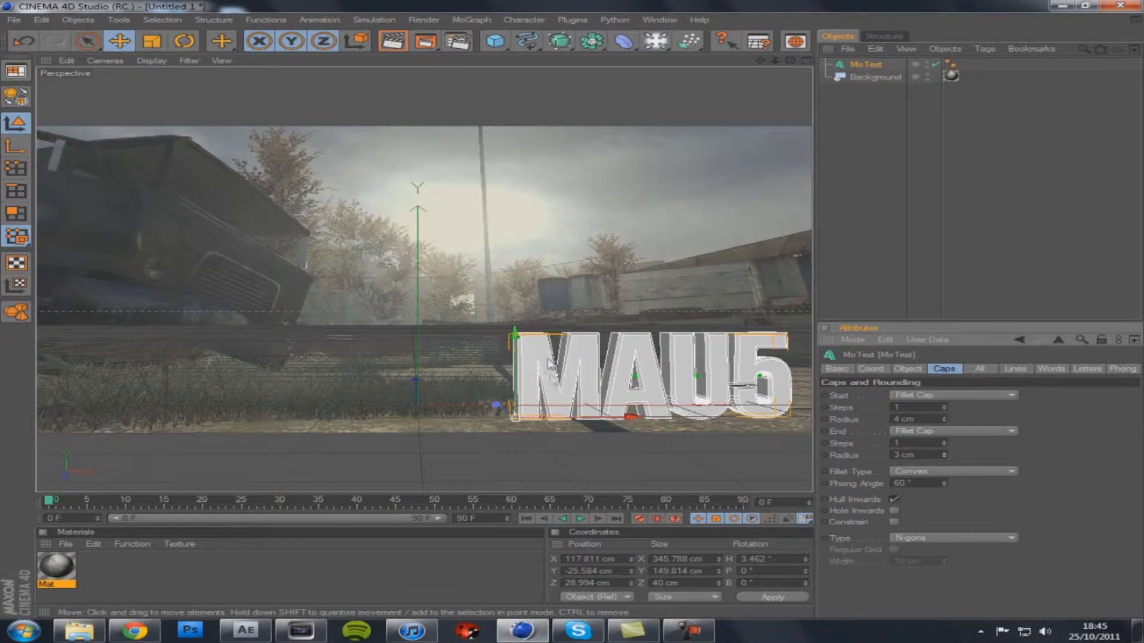
- Render a preview of the perspective view to check how the text looks over the background
{"action": "left_click", "coordinate": [888, 198]}
{"action": "left_click", "coordinate": [393, 48]}
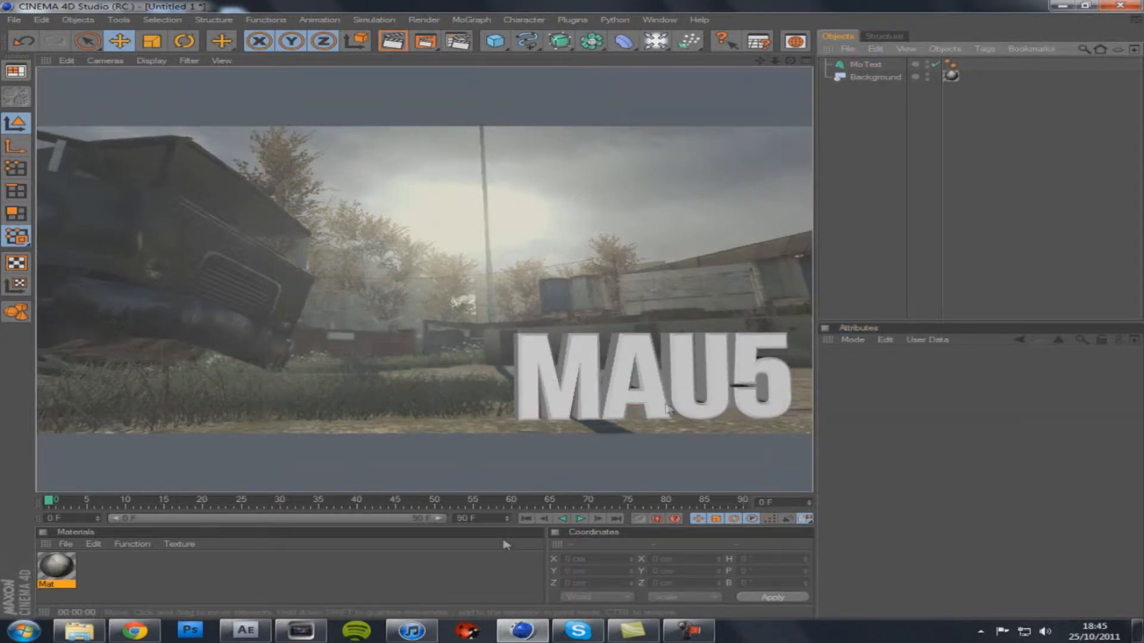
{"action": "left_click", "coordinate": [597, 359]}
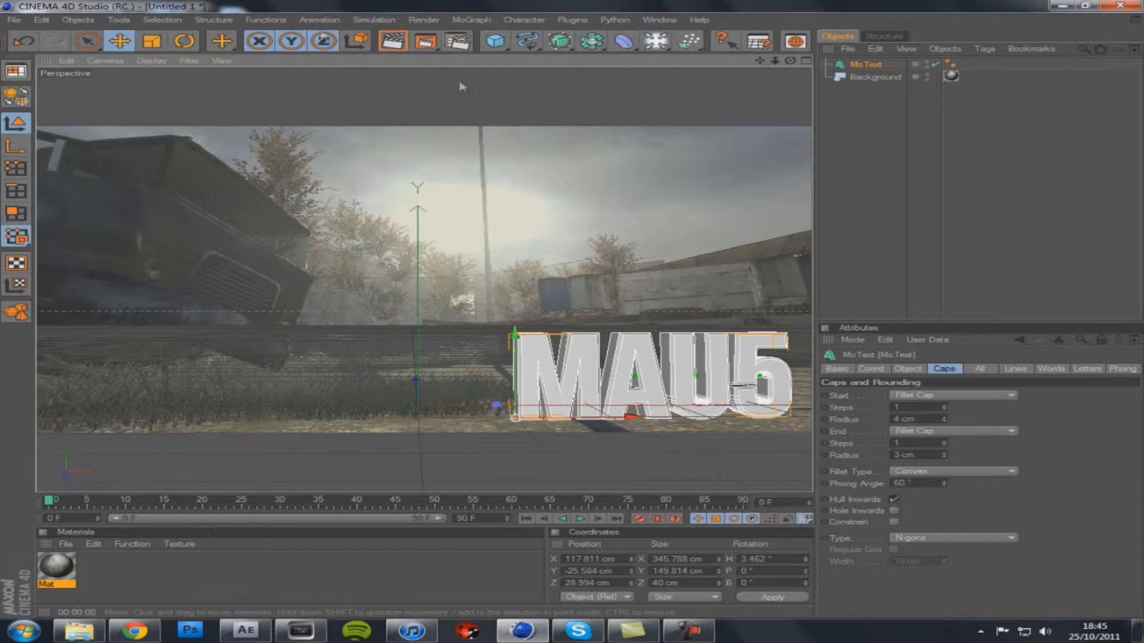
- Add a plane and place it beneath the text at about X 286, Y -20, Z 1 cm
{"action": "left_click_drag", "start_coordinate": [494, 40], "coordinate": [636, 81]}
{"action": "left_click_drag", "start_coordinate": [518, 406], "coordinate": [739, 406]}
{"action": "left_click_drag", "start_coordinate": [616, 351], "coordinate": [573, 314]}
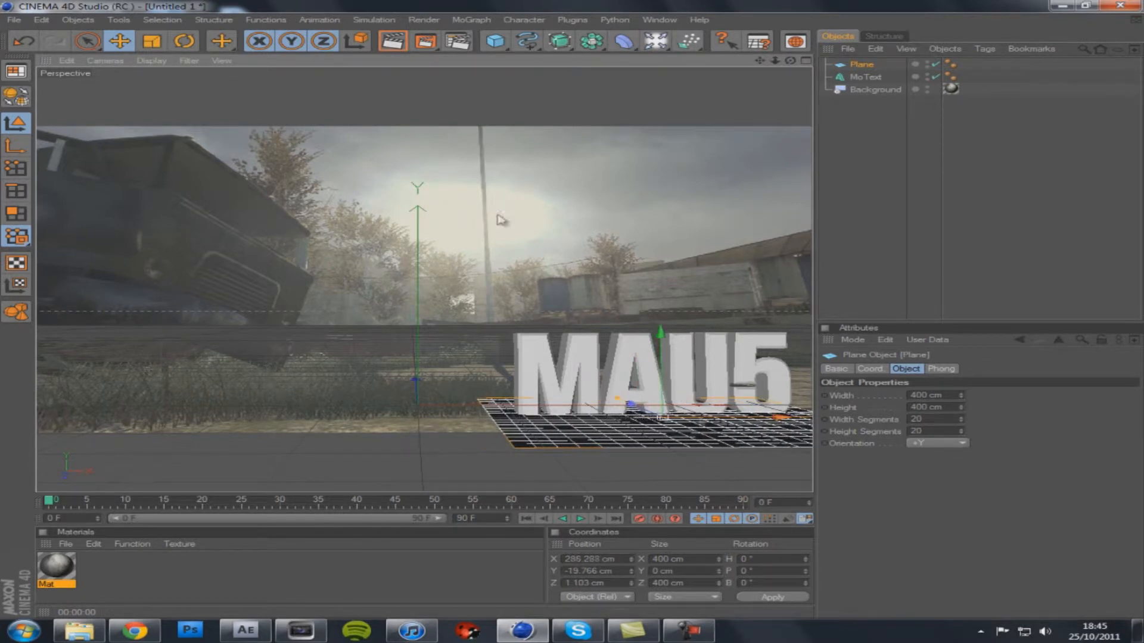
- Scale the plane uniformly to about 1290 x 1290 cm so it covers the foreground ground
{"action": "left_click", "coordinate": [152, 40]}
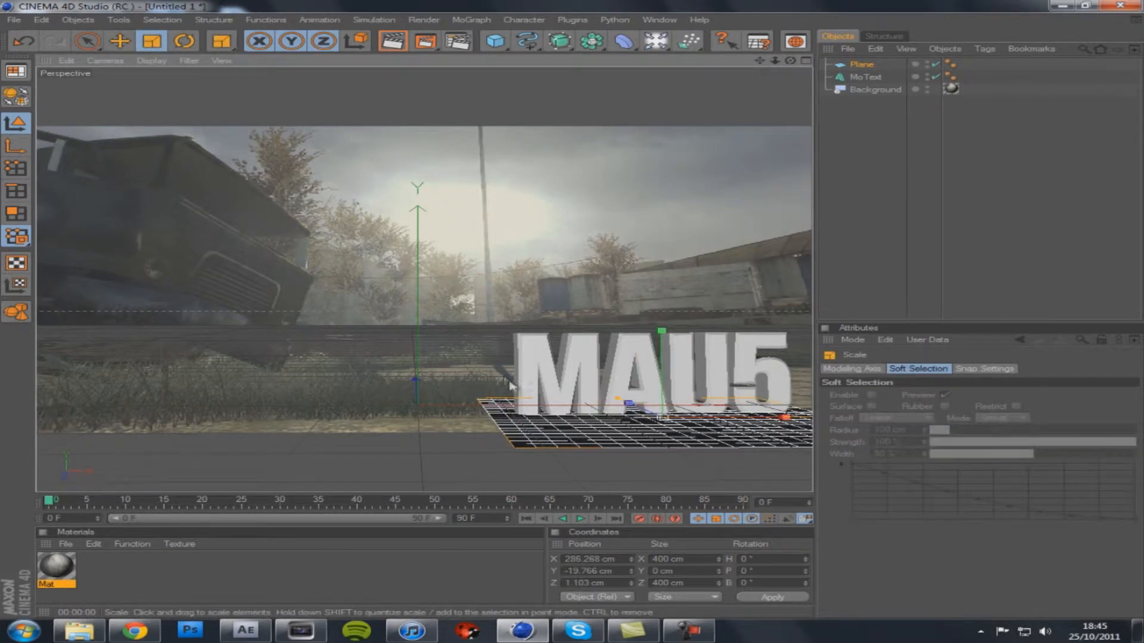
{"action": "left_click_drag", "start_coordinate": [682, 329], "coordinate": [983, 324]}
{"action": "left_click", "coordinate": [306, 573]}
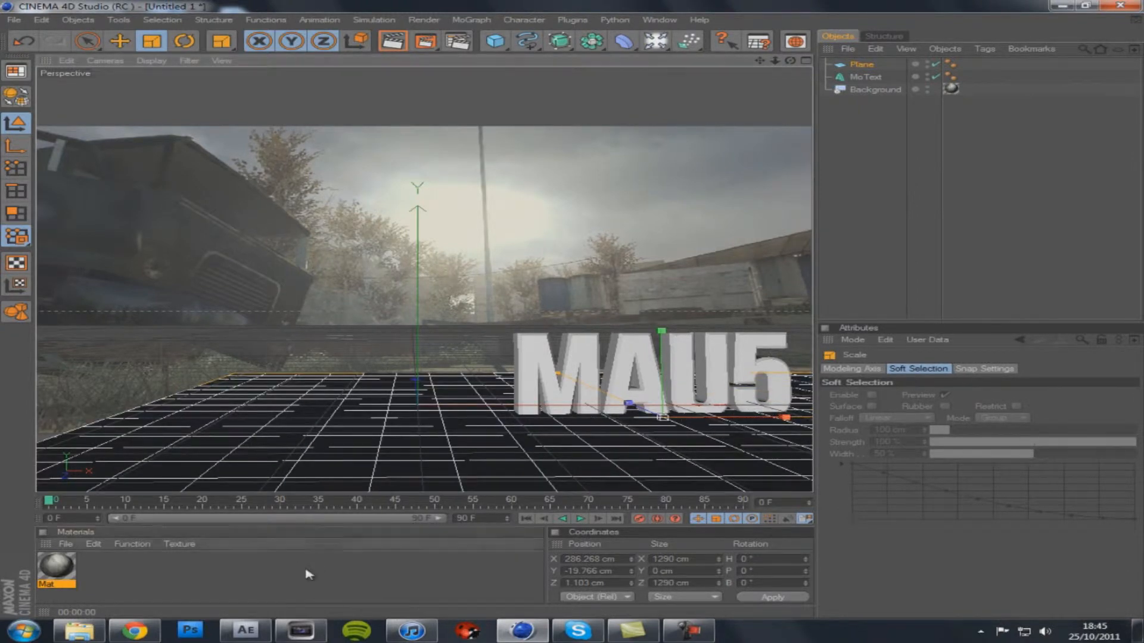
- Preview the render and lower the plane to about Y -25 cm so it meets the base of the text
{"action": "left_click", "coordinate": [393, 42]}
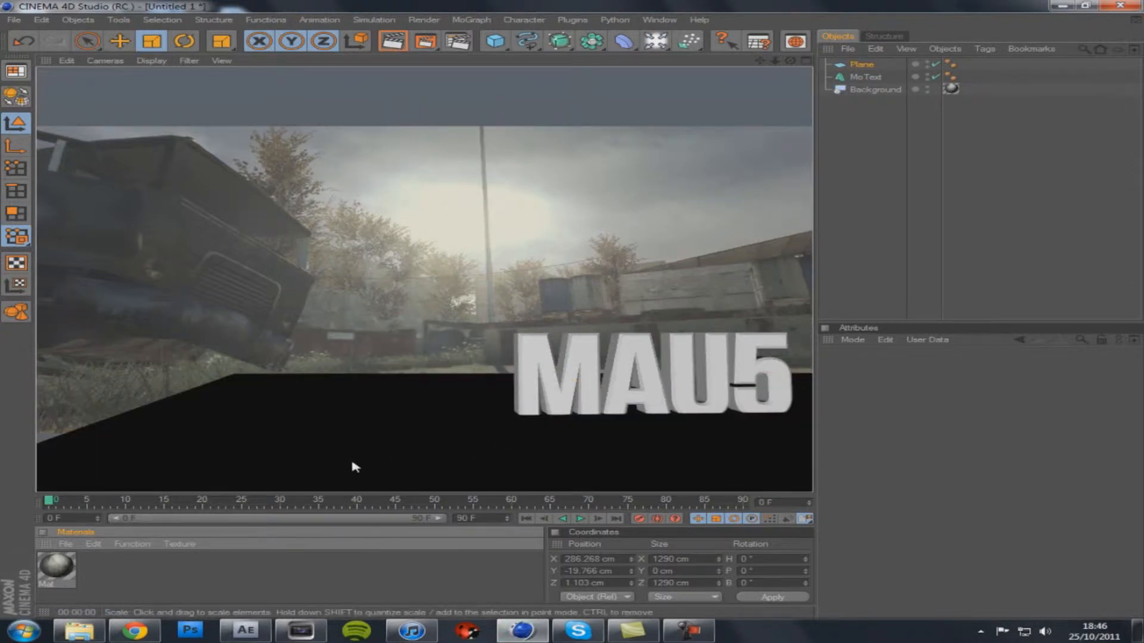
{"action": "left_click", "coordinate": [408, 457]}
{"action": "key", "text": "e"}
{"action": "left_click_drag", "start_coordinate": [660, 356], "coordinate": [660, 359]}
{"action": "left_click", "coordinate": [253, 576]}
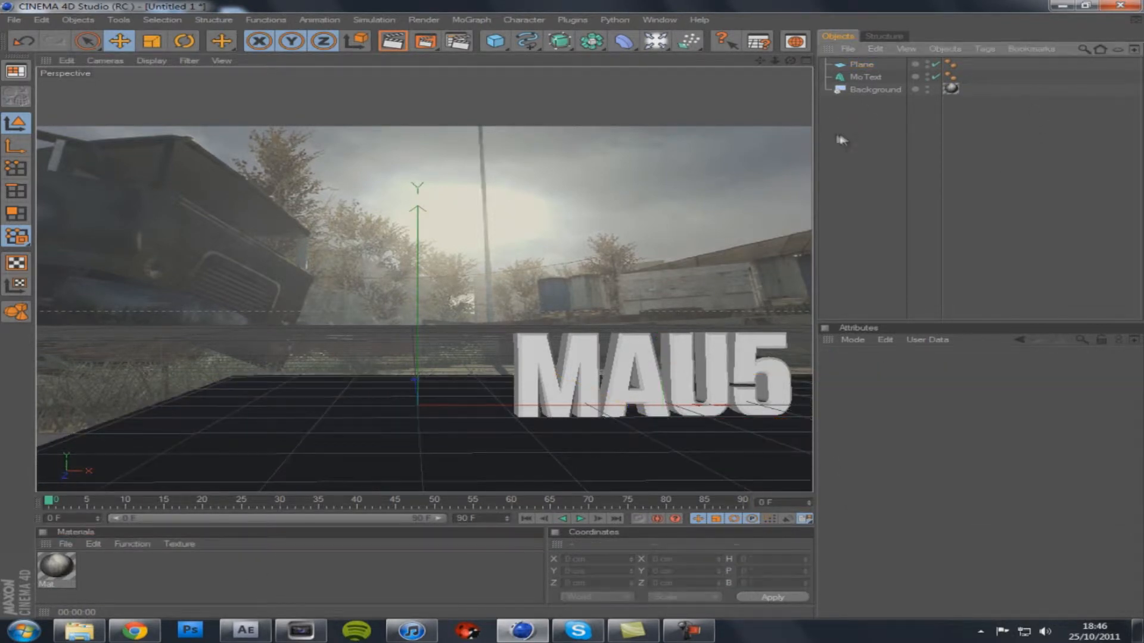
- Add a Compositing tag to the plane and enable Compositing Background
{"action": "left_click", "coordinate": [875, 67]}
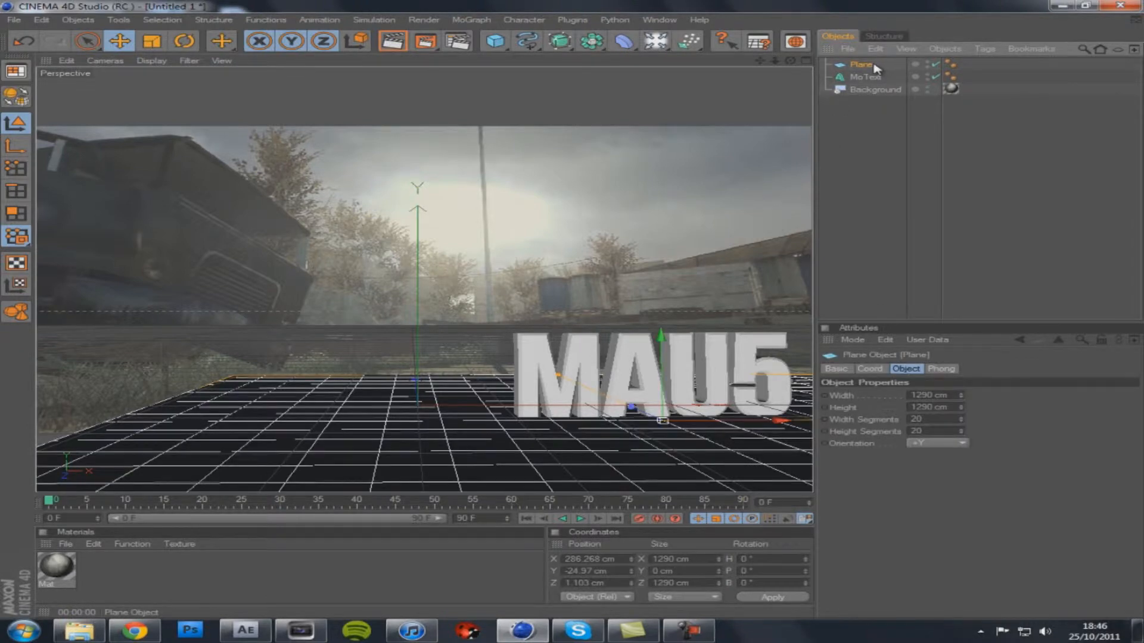
{"action": "right_click", "coordinate": [876, 67]}
{"action": "mouse_move", "coordinate": [901, 71]}
{"action": "left_click", "coordinate": [801, 131]}
{"action": "left_click", "coordinate": [1063, 406]}
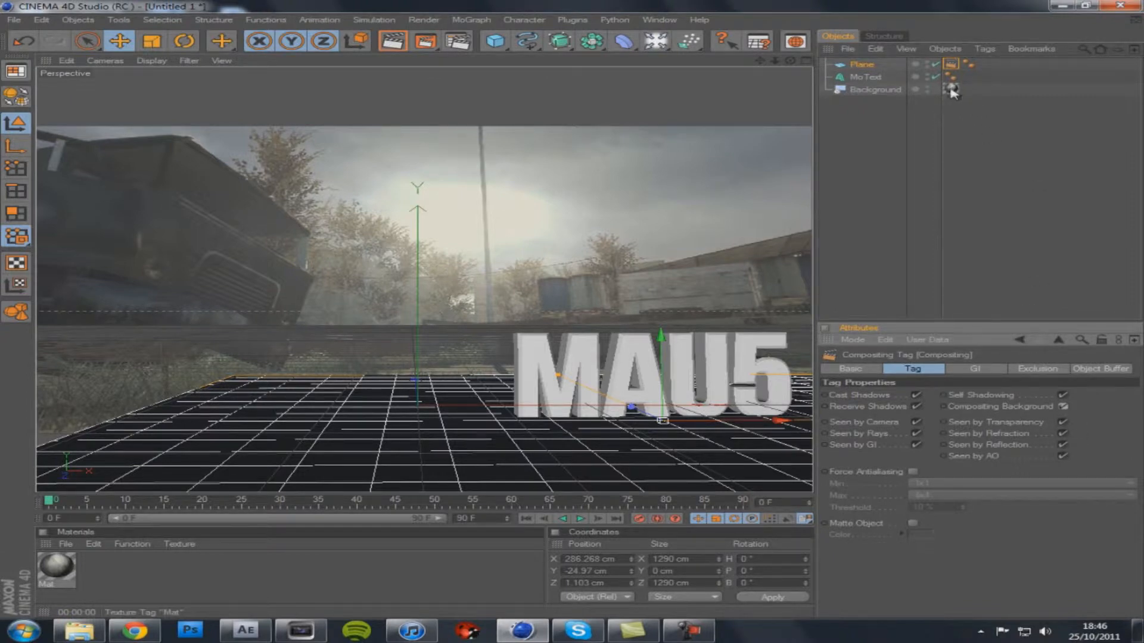
- Copy the Background object's texture tag onto the plane, keeping the original, and preview the render
{"action": "left_click_drag", "start_coordinate": [951, 91], "coordinate": [876, 67]}
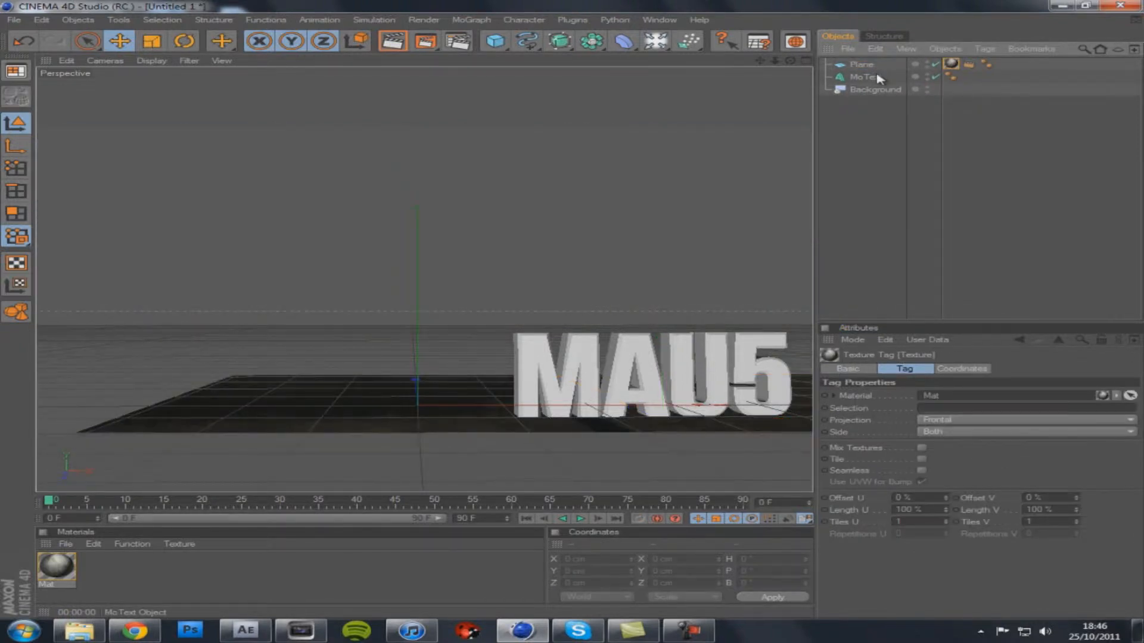
{"action": "key", "text": "ctrl+z"}
{"action": "left_click_drag", "start_coordinate": [951, 91], "coordinate": [877, 64], "text": "ctrl"}
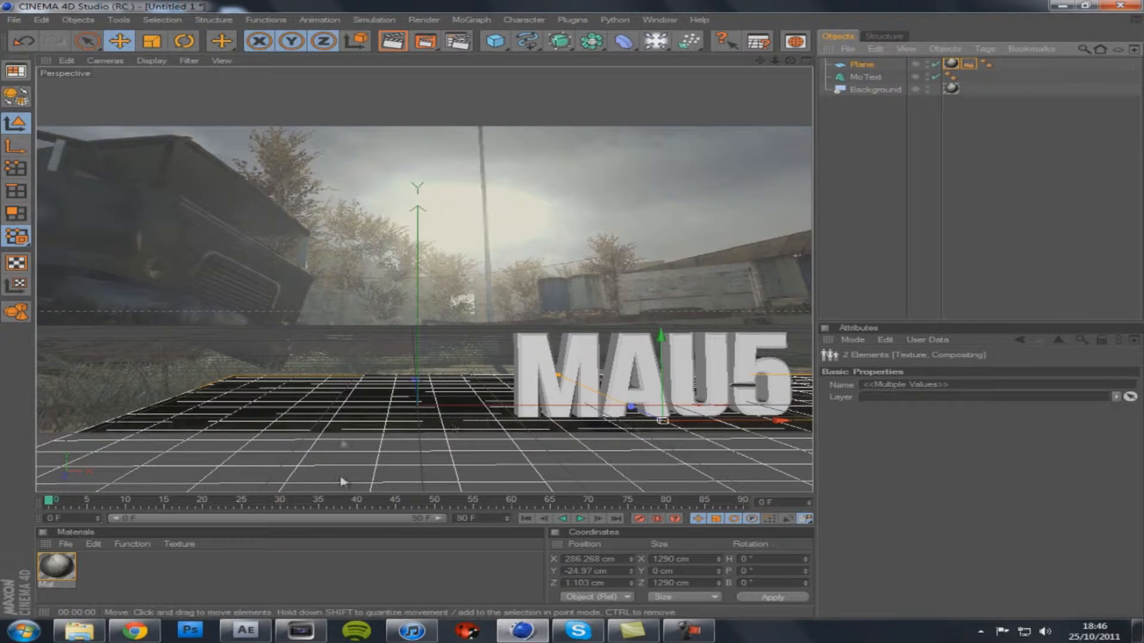
{"action": "left_click", "coordinate": [393, 40]}
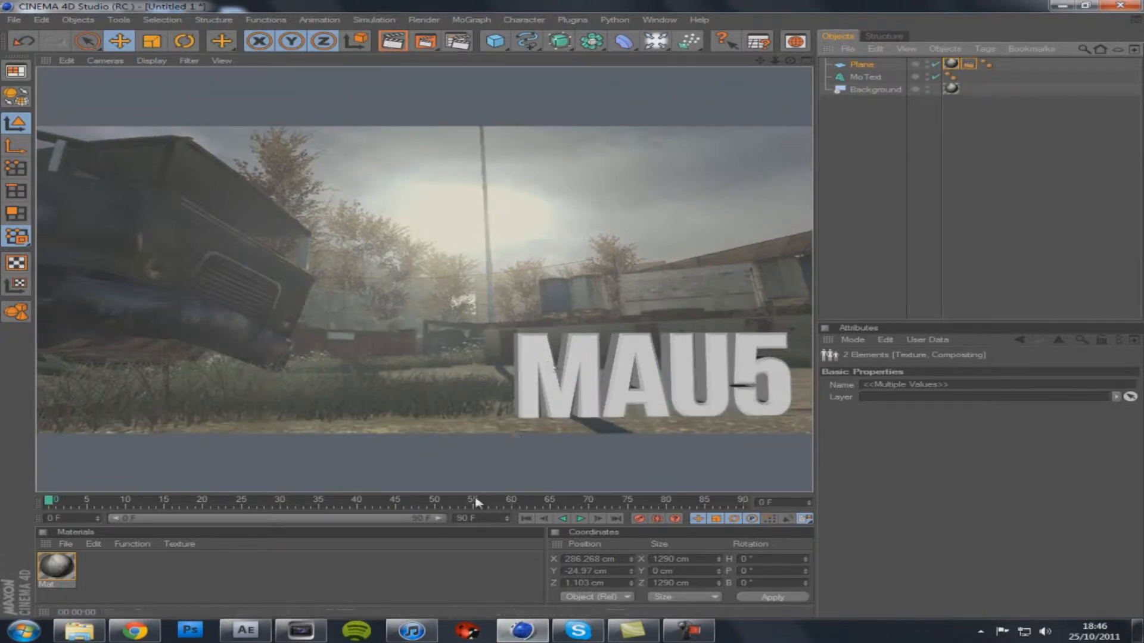
{"action": "left_click", "coordinate": [376, 569]}
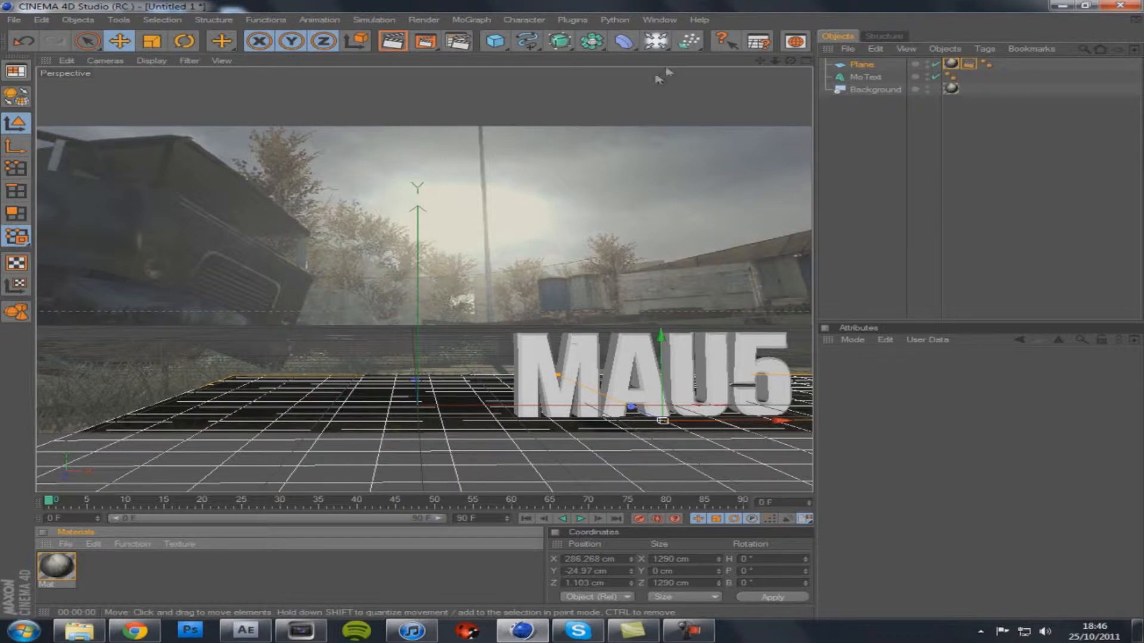
- Add an omni light and raise it to about Y 342 cm
{"action": "left_click", "coordinate": [656, 40]}
{"action": "left_click", "coordinate": [682, 56]}
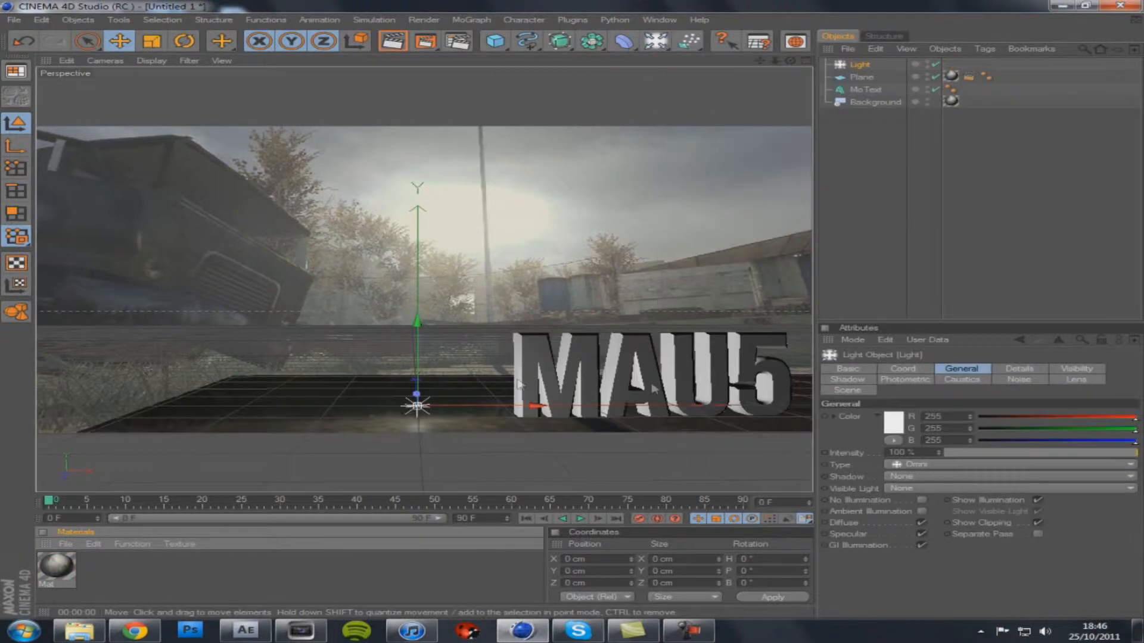
{"action": "left_click_drag", "start_coordinate": [417, 322], "coordinate": [418, 118]}
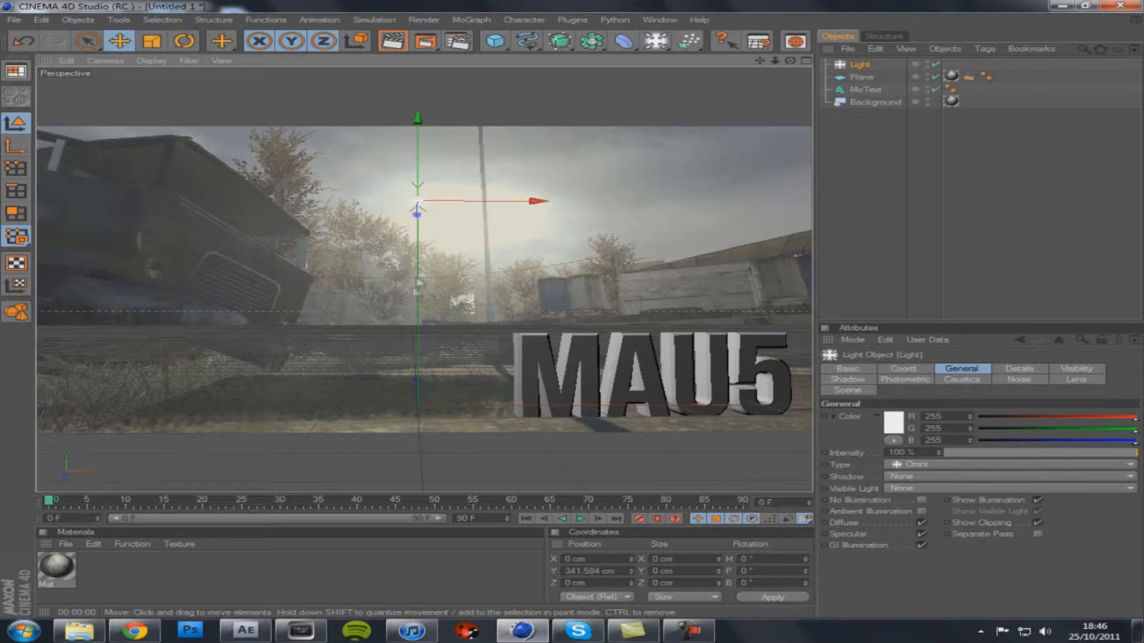
- Move the omni light to about Z 210 cm, preview the render, and delete the light
{"action": "left_click_drag", "start_coordinate": [417, 214], "coordinate": [575, 301]}
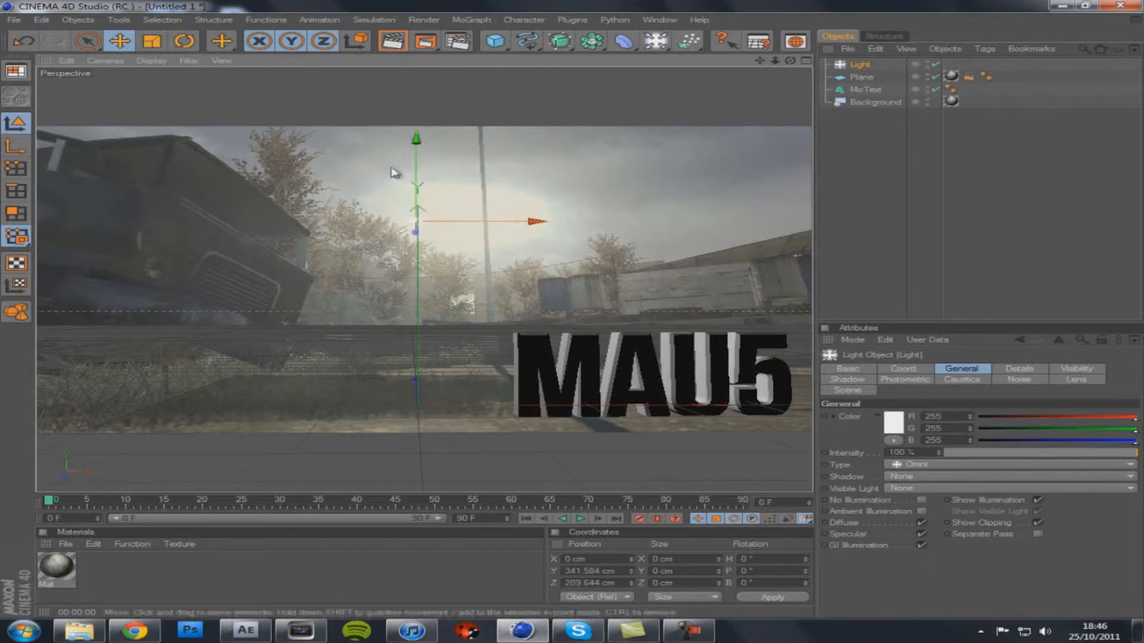
{"action": "left_click", "coordinate": [393, 41]}
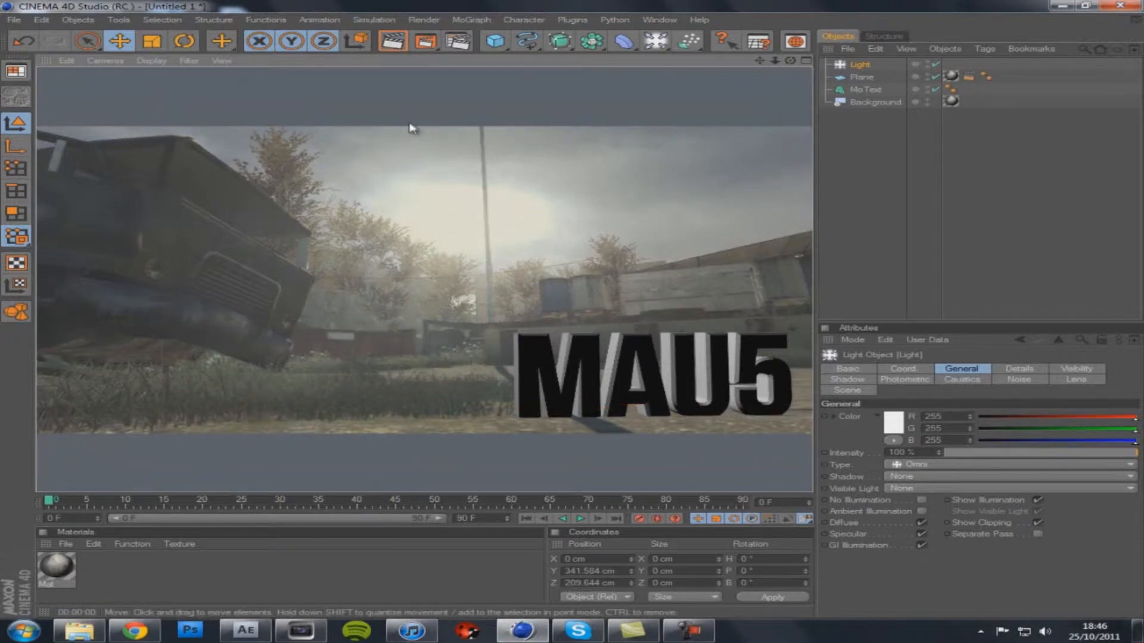
{"action": "left_click", "coordinate": [864, 66]}
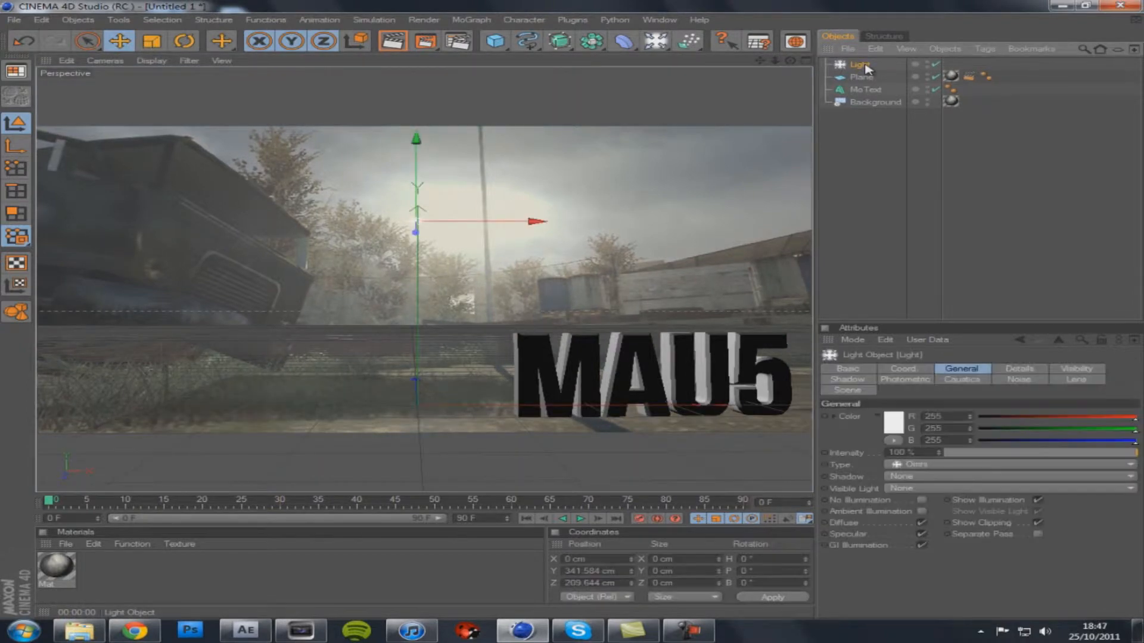
{"action": "key", "text": "Delete"}
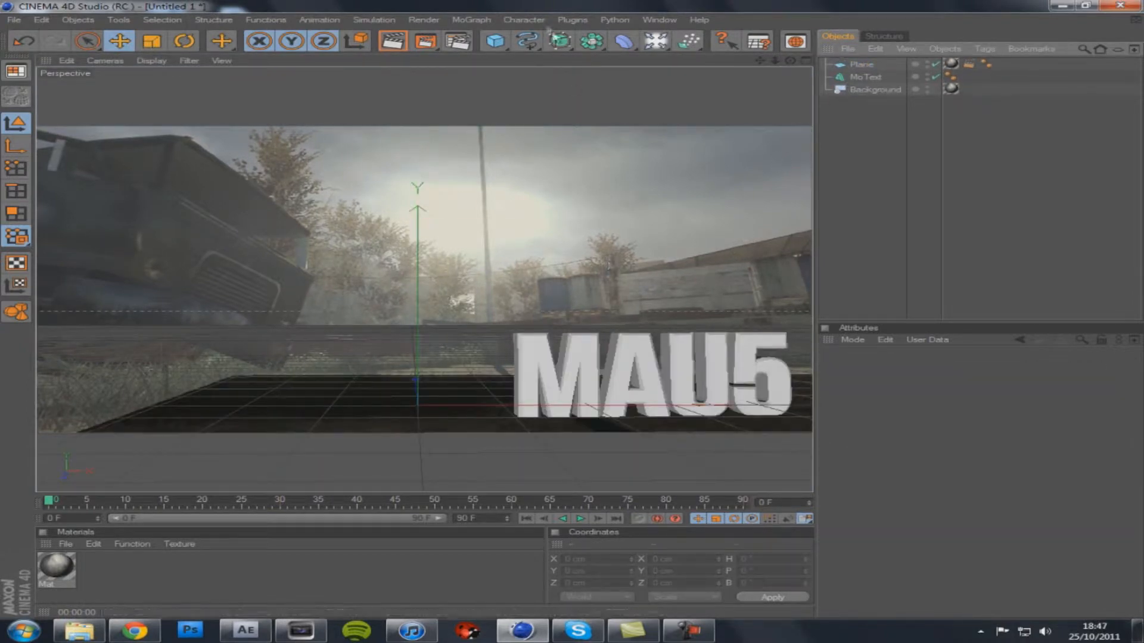
- Add the Ambient Occlusion effect to the render settings and preview the render
{"action": "left_click", "coordinate": [425, 21]}
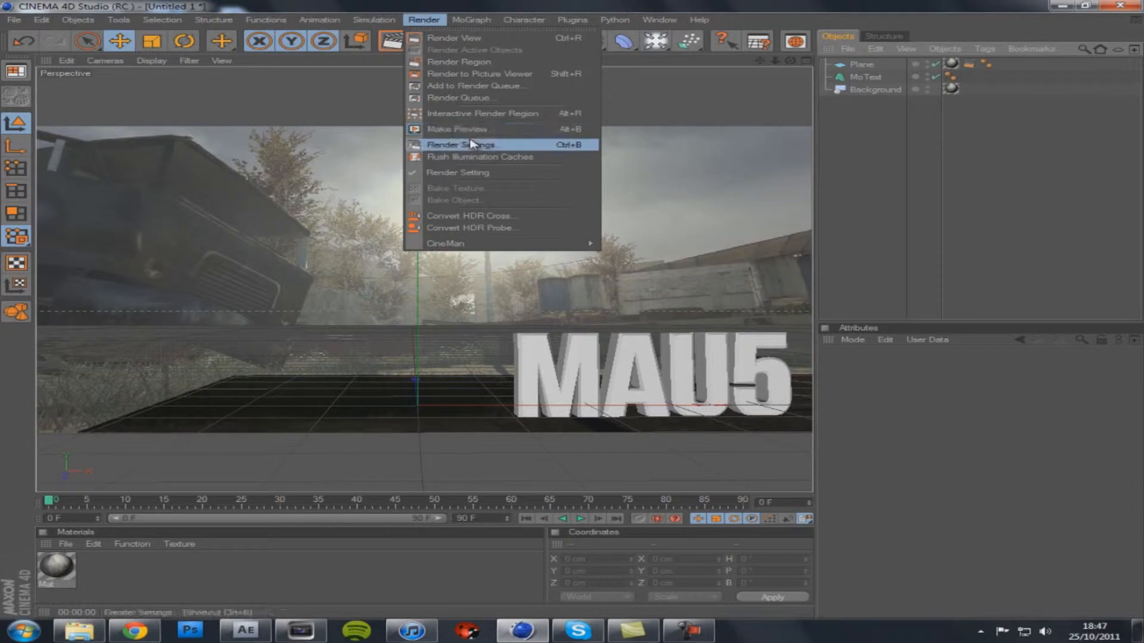
{"action": "left_click", "coordinate": [477, 149]}
{"action": "left_click", "coordinate": [175, 229]}
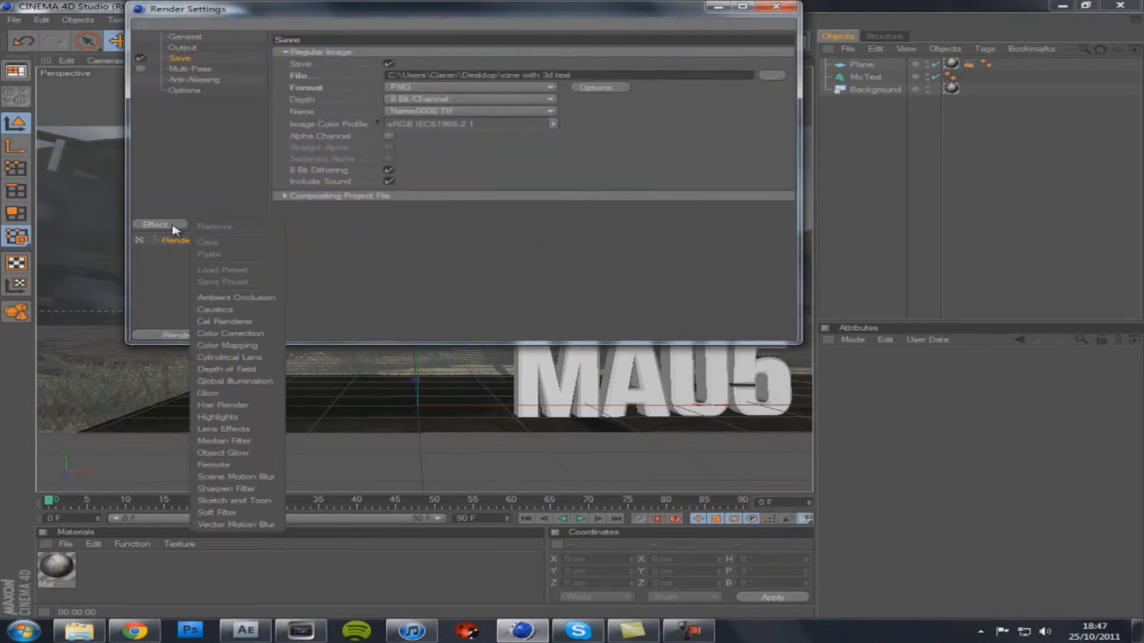
{"action": "left_click", "coordinate": [250, 298]}
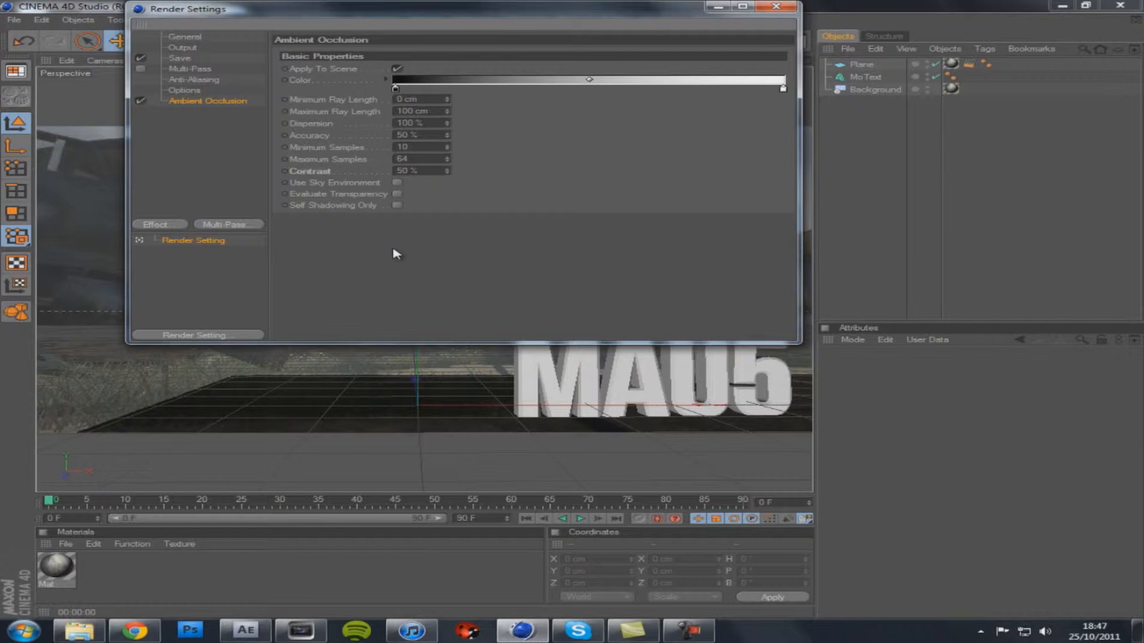
{"action": "left_click", "coordinate": [776, 6]}
{"action": "left_click", "coordinate": [392, 41]}
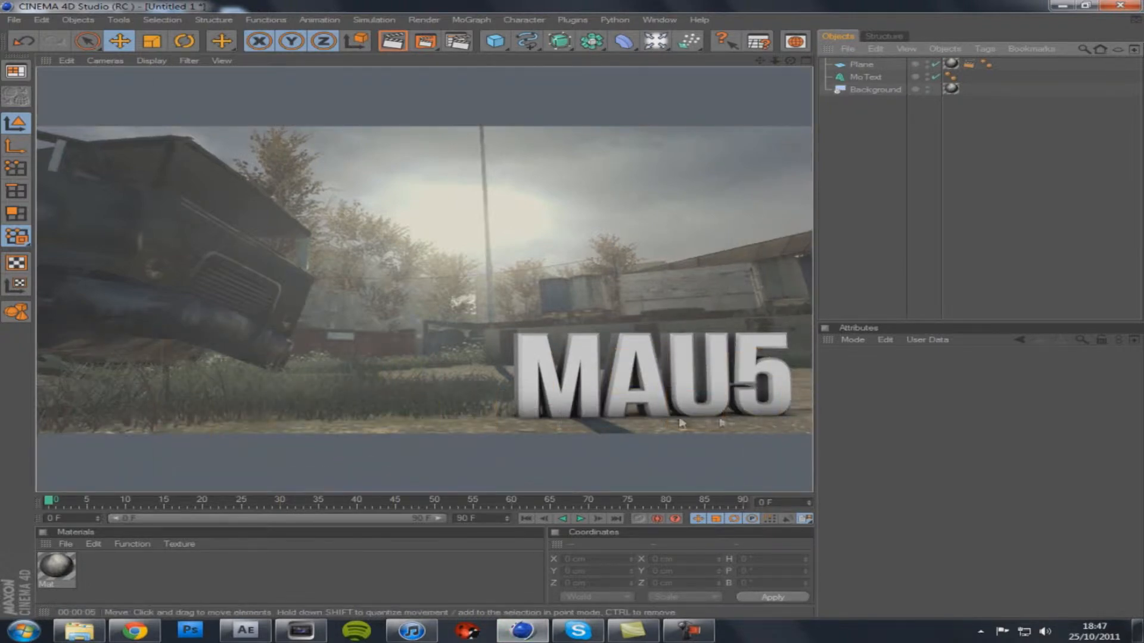
- Set the Ambient Occlusion contrast to 55% and preview the render again
{"action": "left_click", "coordinate": [424, 20]}
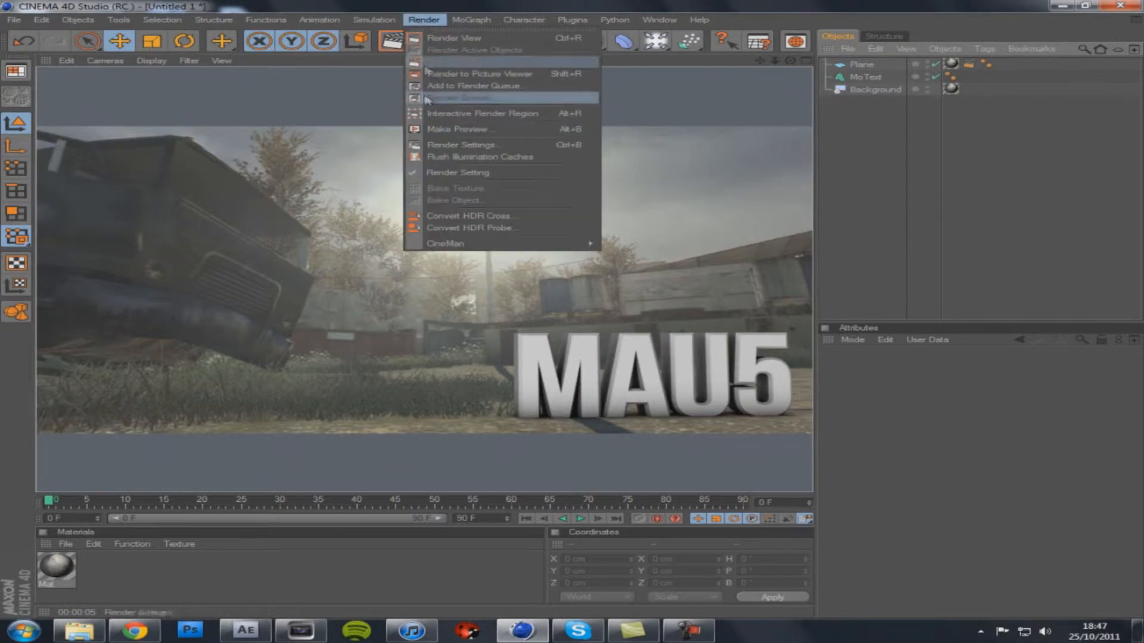
{"action": "left_click", "coordinate": [444, 145]}
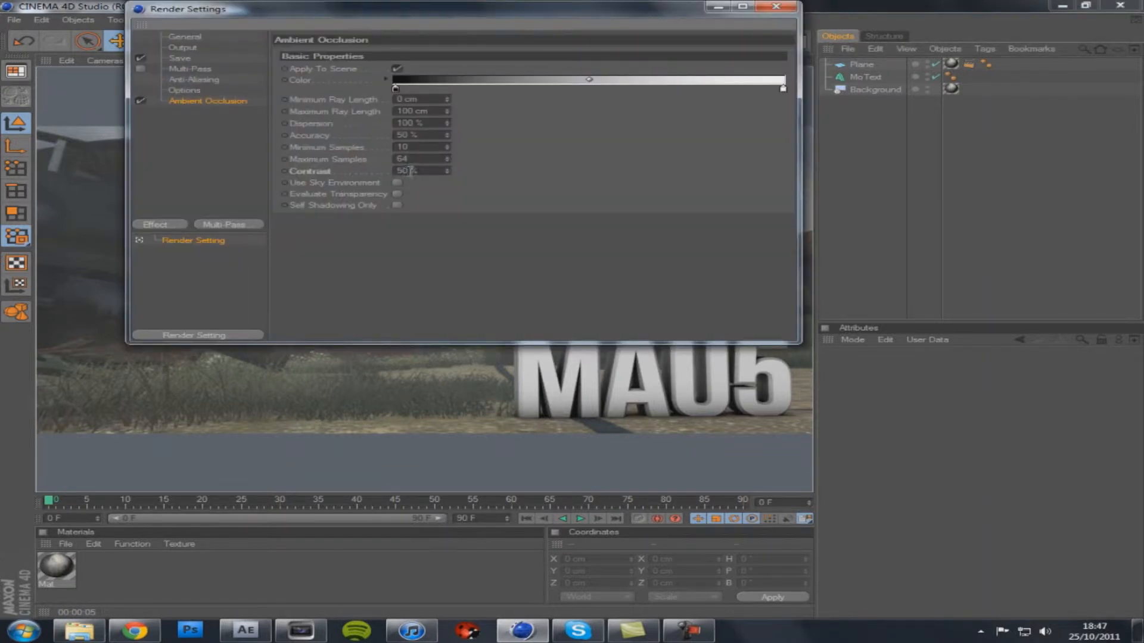
{"action": "type", "text": "5"}
{"action": "key", "text": "Return"}
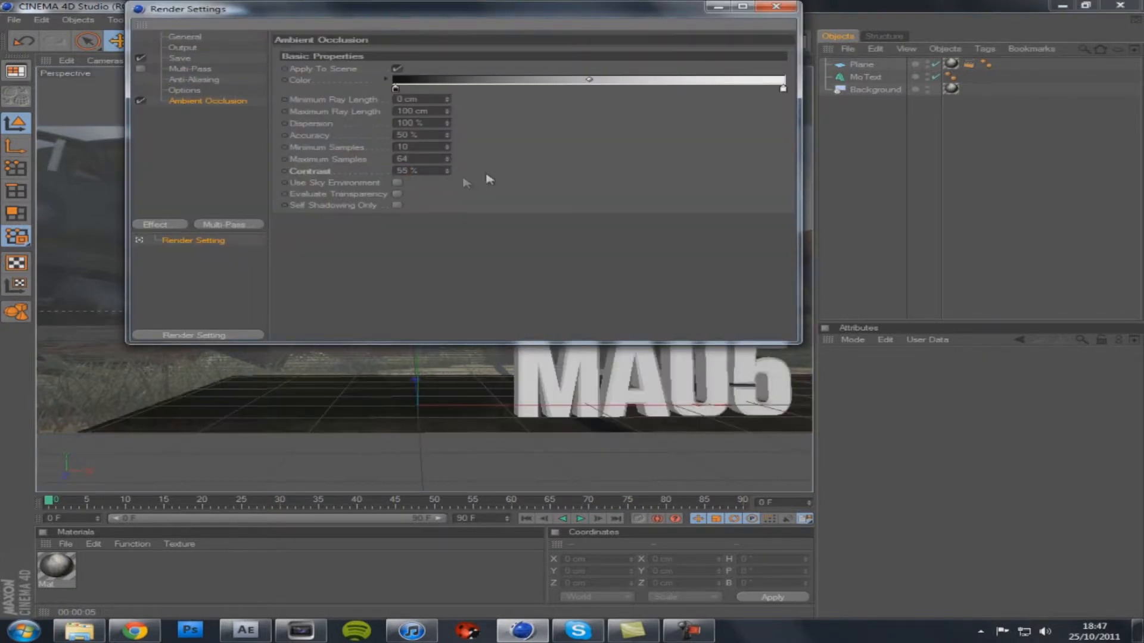
{"action": "left_click", "coordinate": [775, 7]}
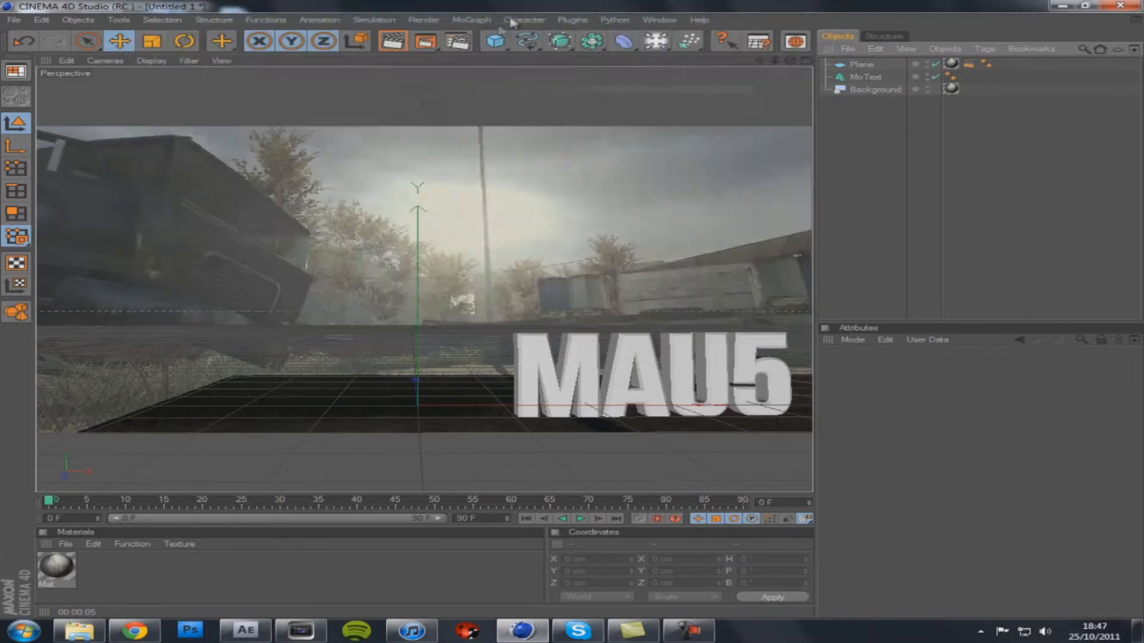
{"action": "left_click", "coordinate": [398, 42]}
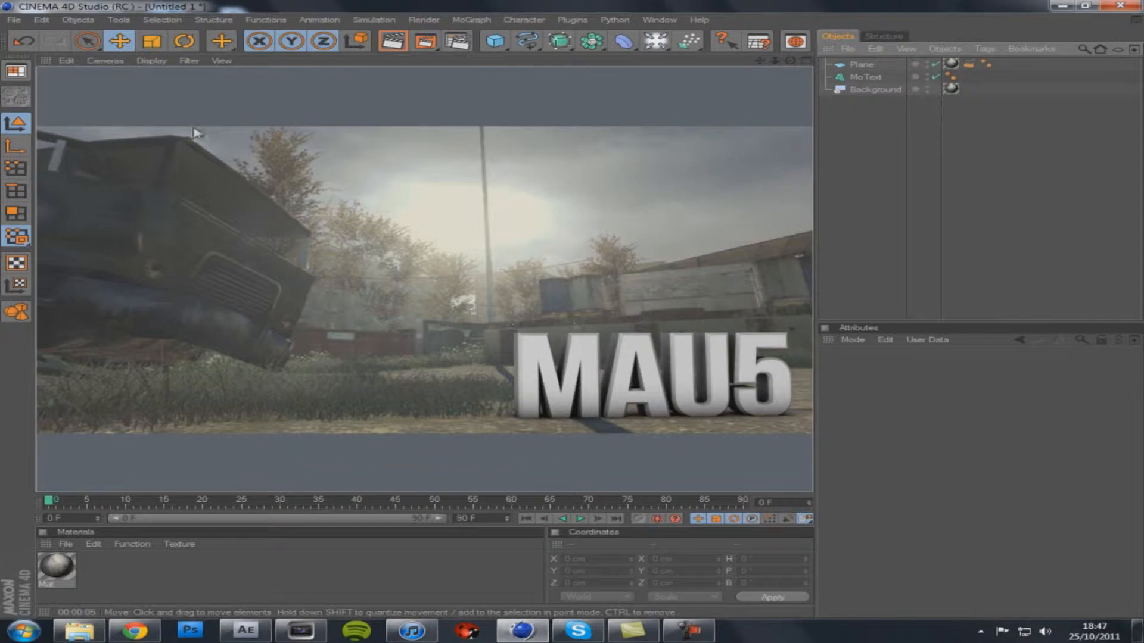
- Review the render's output size and save settings, and preview the scene once more
{"action": "left_click", "coordinate": [423, 20]}
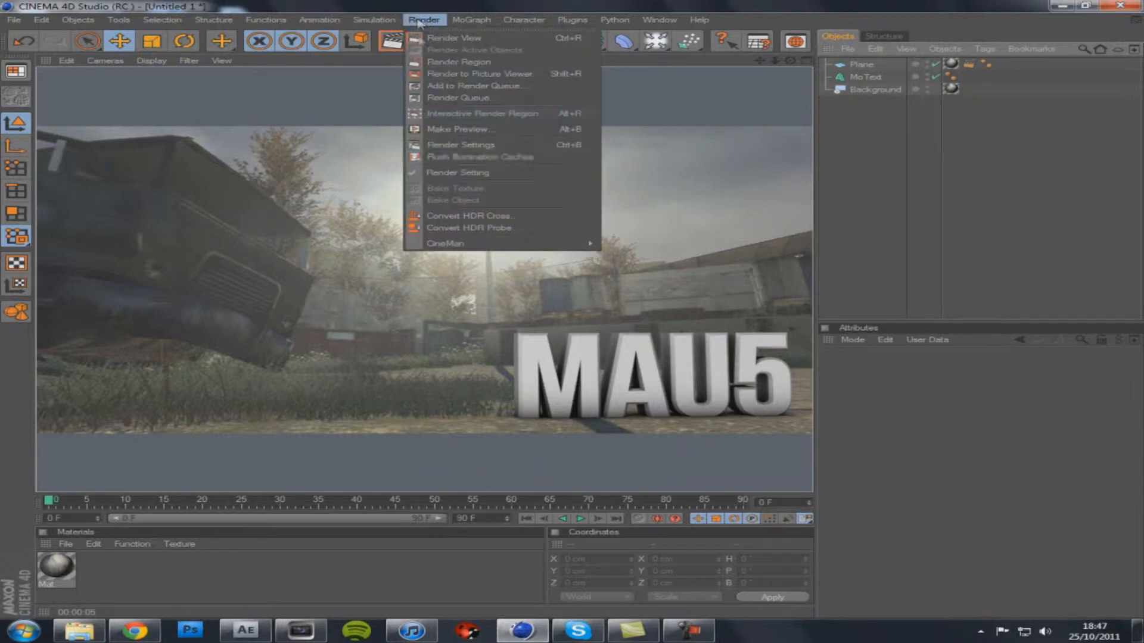
{"action": "left_click", "coordinate": [464, 145]}
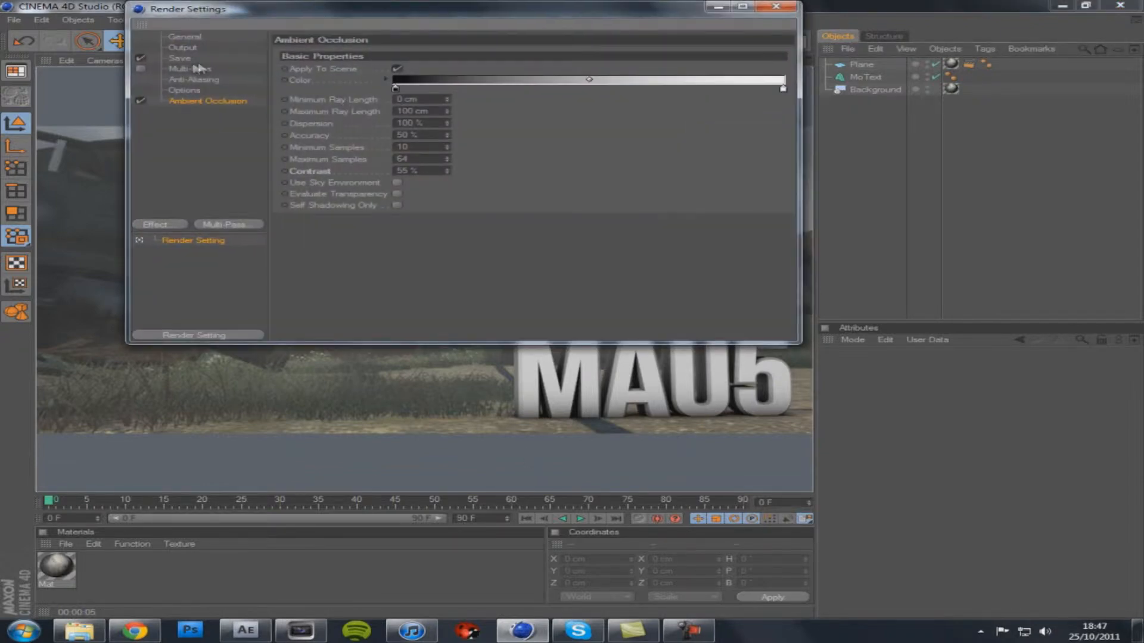
{"action": "left_click", "coordinate": [178, 58]}
{"action": "left_click", "coordinate": [182, 47]}
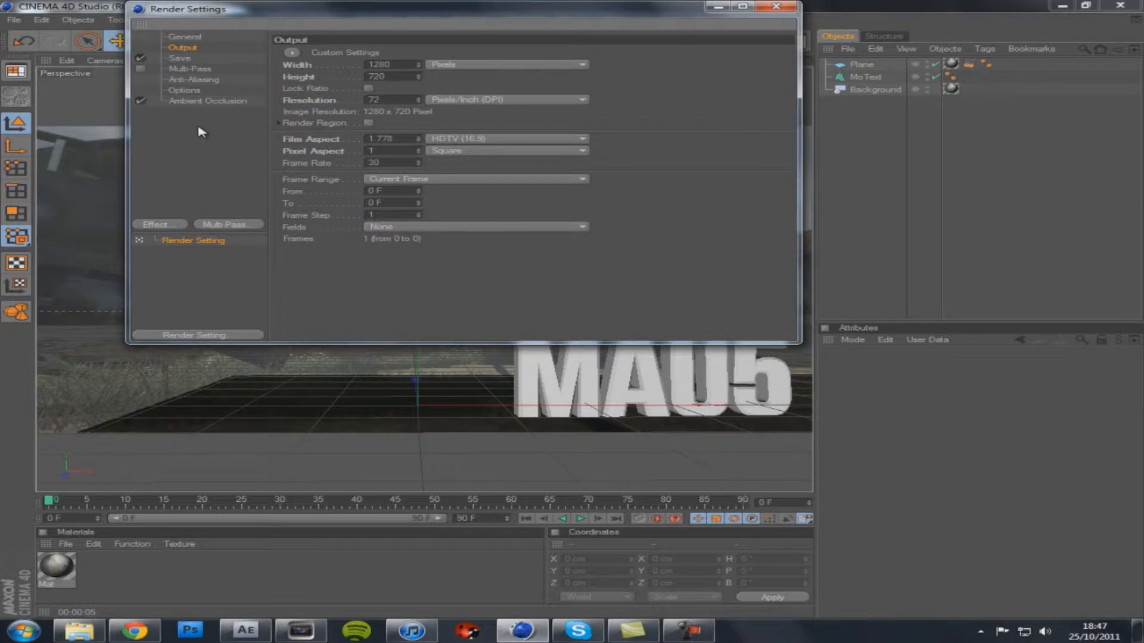
{"action": "left_click", "coordinate": [180, 58]}
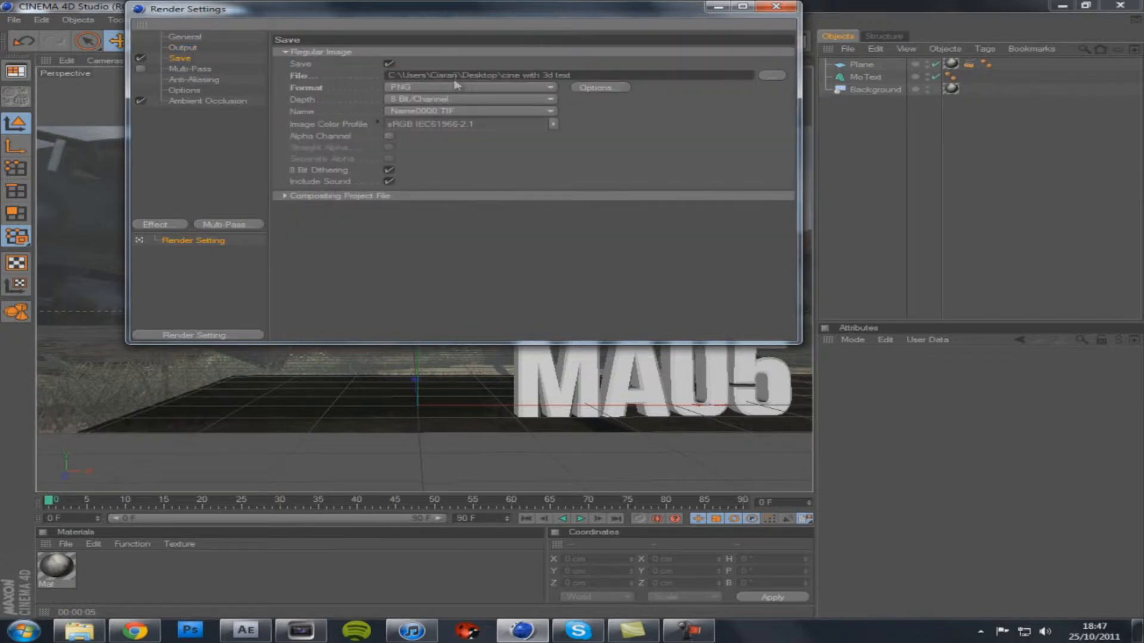
{"action": "left_click", "coordinate": [776, 6]}
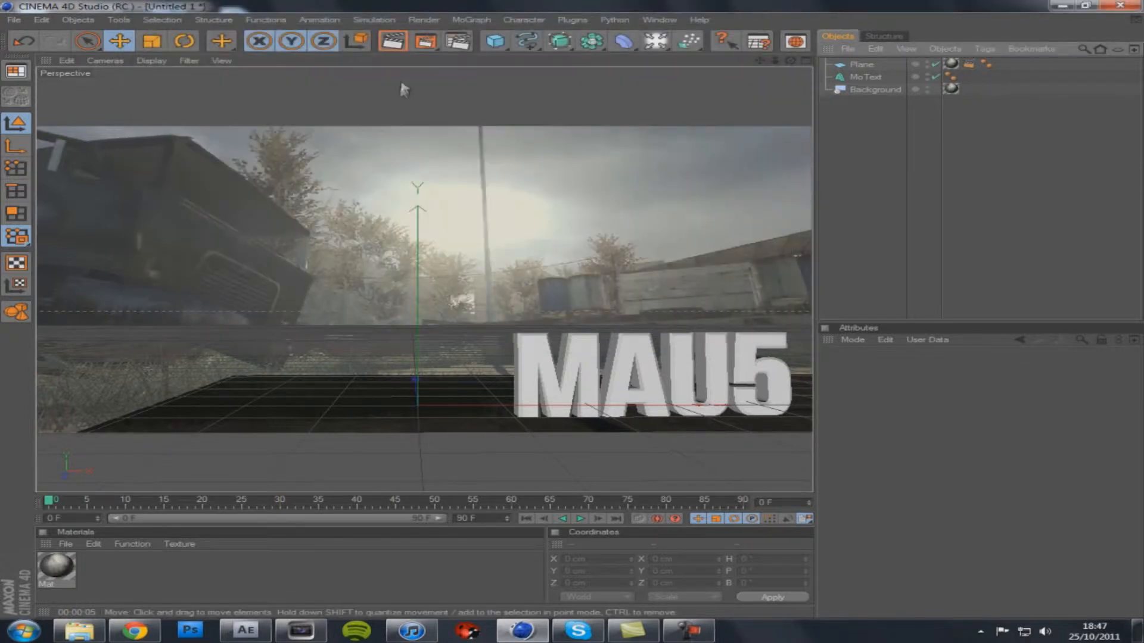
{"action": "left_click", "coordinate": [403, 46]}
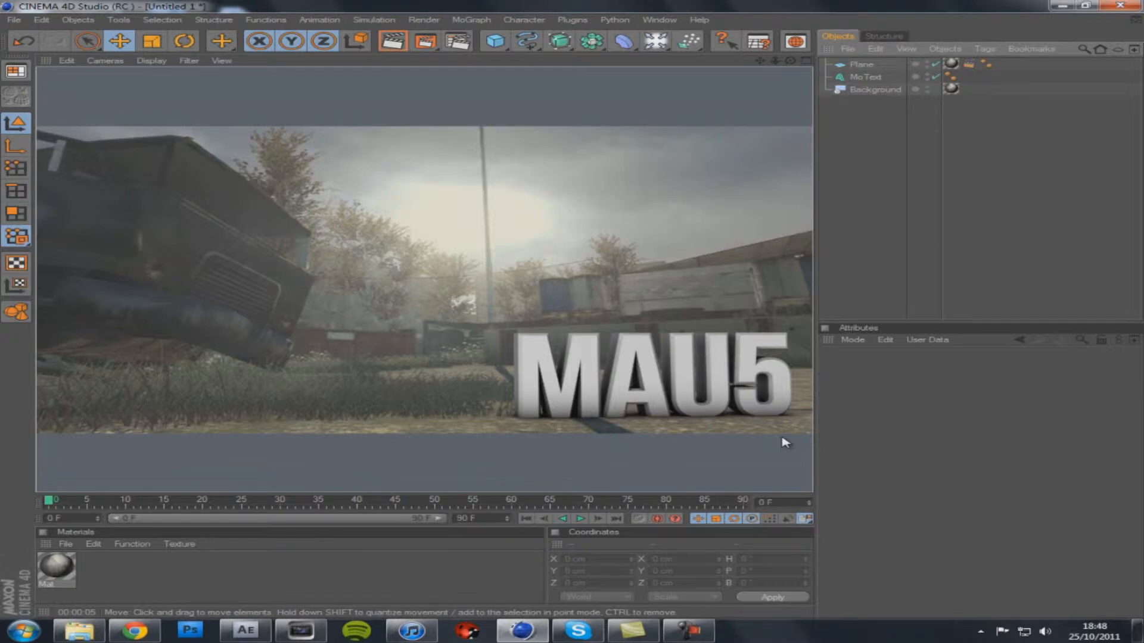
- Render the scene to the Picture Viewer, and quit Cinema 4D without saving the project
{"action": "key", "text": "shift+r"}
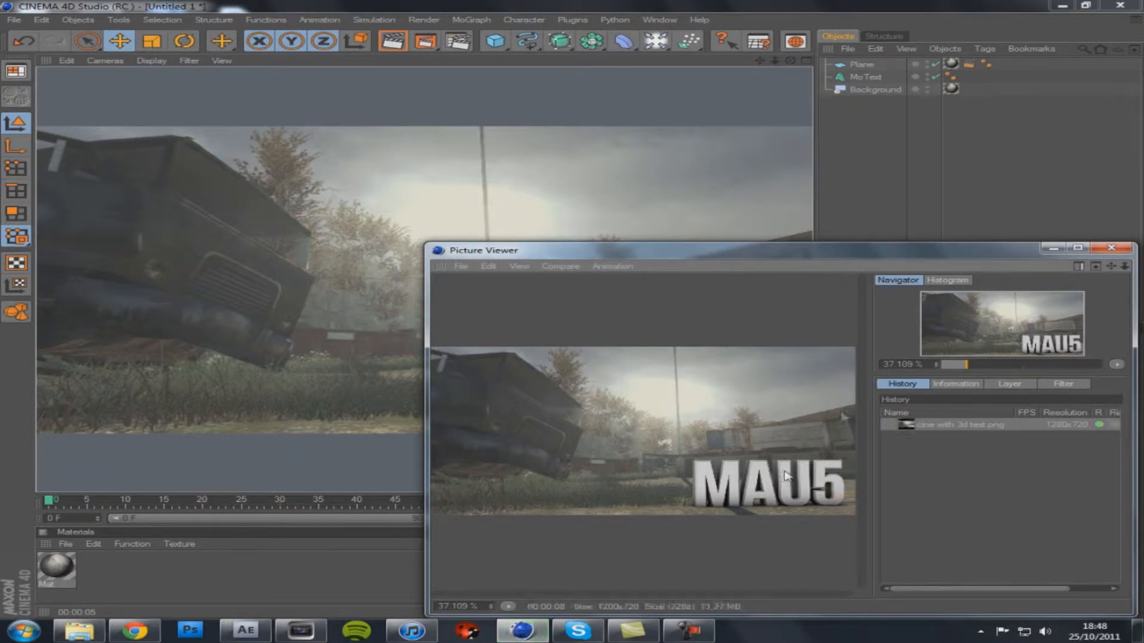
{"action": "left_click", "coordinate": [1053, 247]}
{"action": "left_click", "coordinate": [1131, 6]}
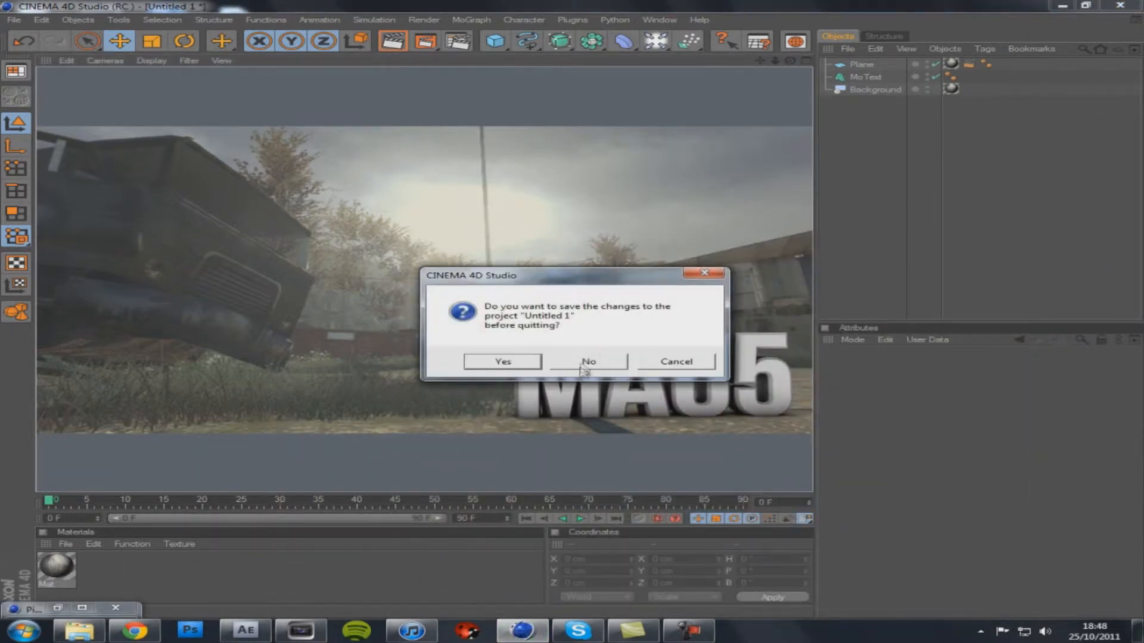
{"action": "left_click", "coordinate": [588, 365]}
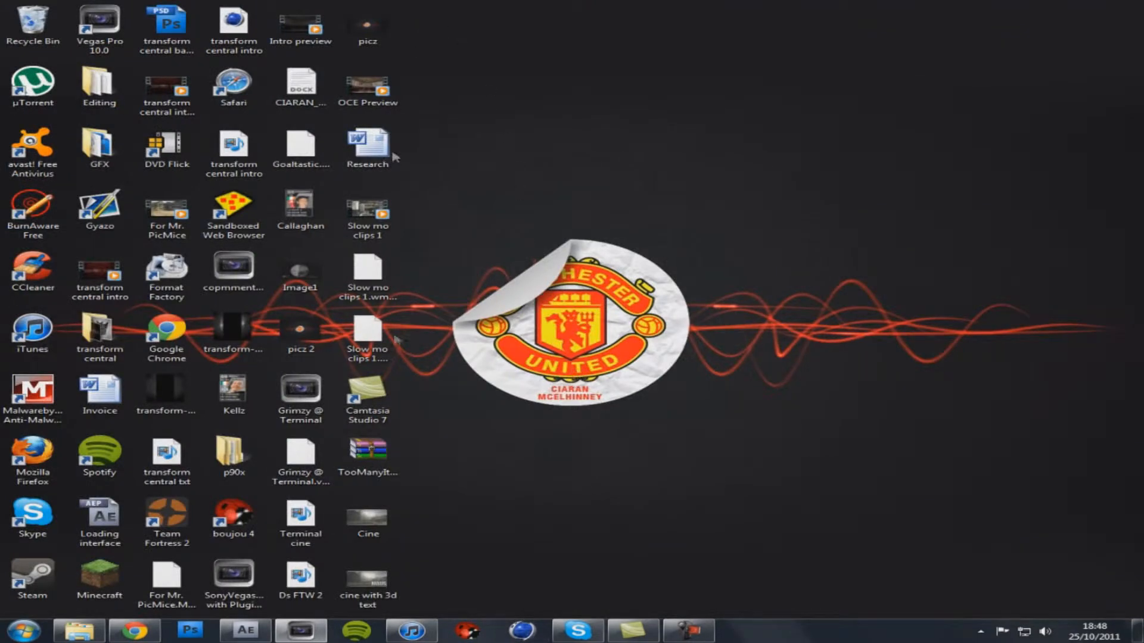
- Replace the clip on the Vegas Pro video track with "cine with 3d text" from the desktop, placed at the timeline's start
{"action": "left_click_drag", "start_coordinate": [367, 578], "coordinate": [636, 461]}
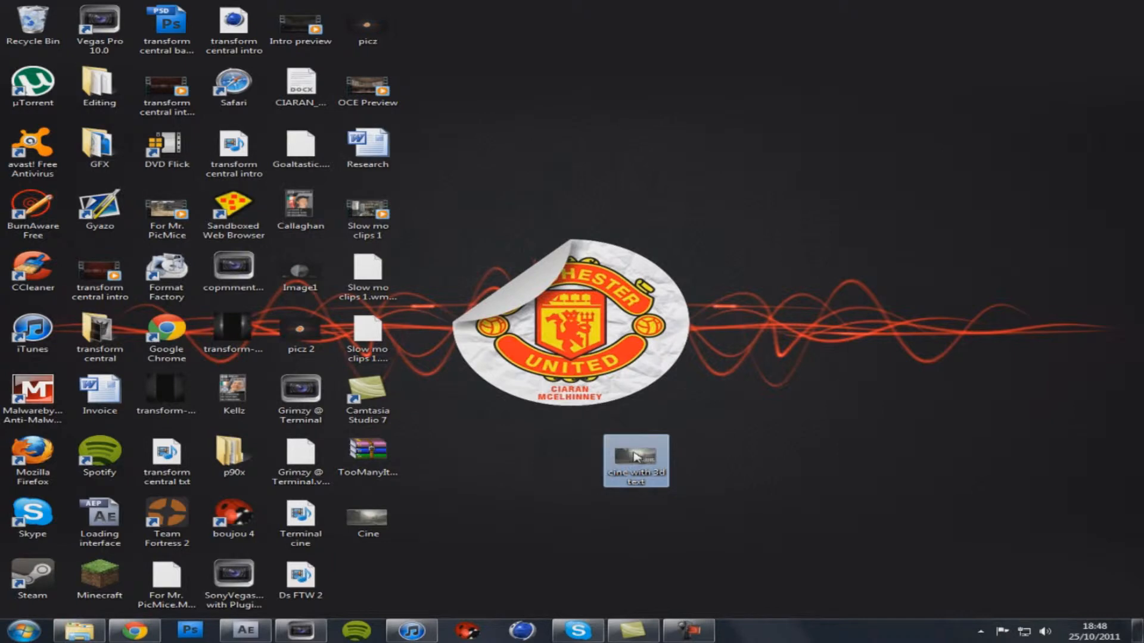
{"action": "left_click_drag", "start_coordinate": [637, 457], "coordinate": [635, 373]}
{"action": "left_click", "coordinate": [381, 382]}
{"action": "key", "text": "Delete"}
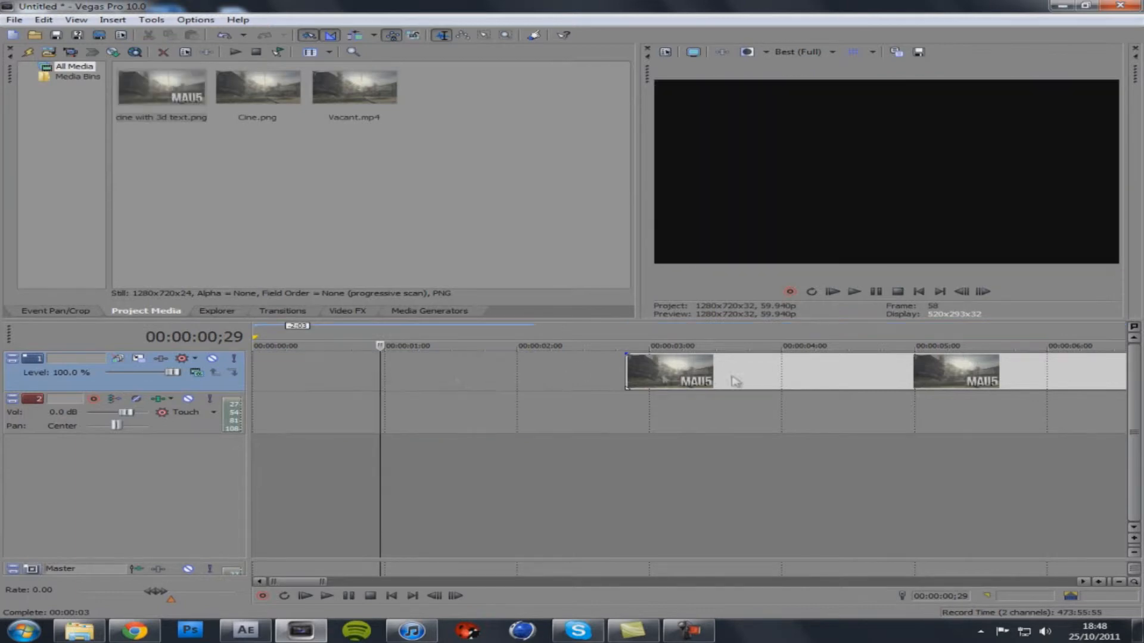
{"action": "left_click", "coordinate": [266, 374]}
{"action": "scroll", "coordinate": [266, 374], "scroll_direction": "down", "scroll_amount": 10}
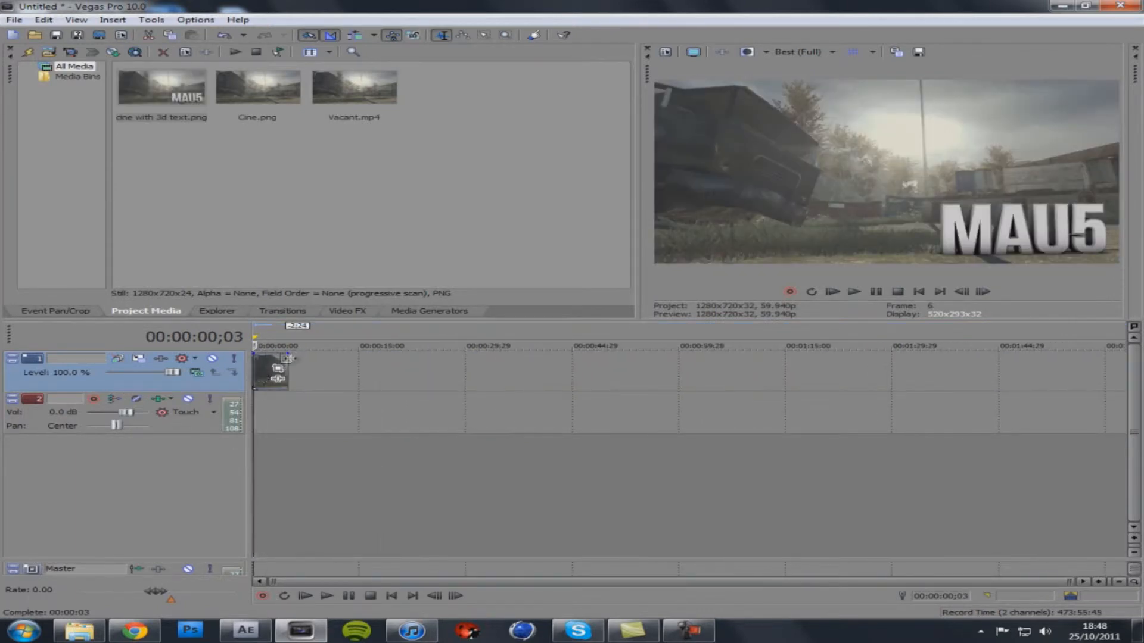
- Extend the still image on the video track to 10 seconds
{"action": "left_click", "coordinate": [289, 359]}
{"action": "scroll", "coordinate": [291, 360], "scroll_direction": "up", "scroll_amount": 2}
{"action": "scroll", "coordinate": [290, 359], "scroll_direction": "up", "scroll_amount": 2}
{"action": "left_click_drag", "start_coordinate": [333, 360], "coordinate": [417, 360]}
{"action": "left_click", "coordinate": [417, 360]}
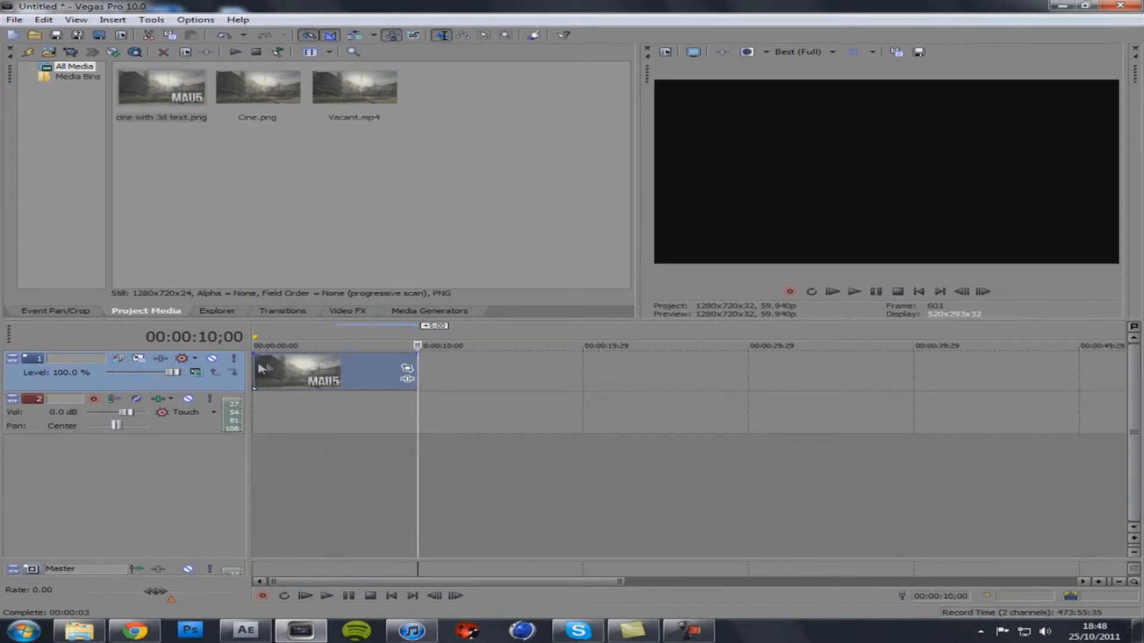
- Render the timeline to the Desktop as the Windows Media Video "Cine vid" using the 6 Mbps HD 720-30p template
{"action": "scroll", "coordinate": [417, 360], "scroll_direction": "down", "scroll_amount": 3}
{"action": "left_click", "coordinate": [17, 19]}
{"action": "left_click", "coordinate": [122, 110]}
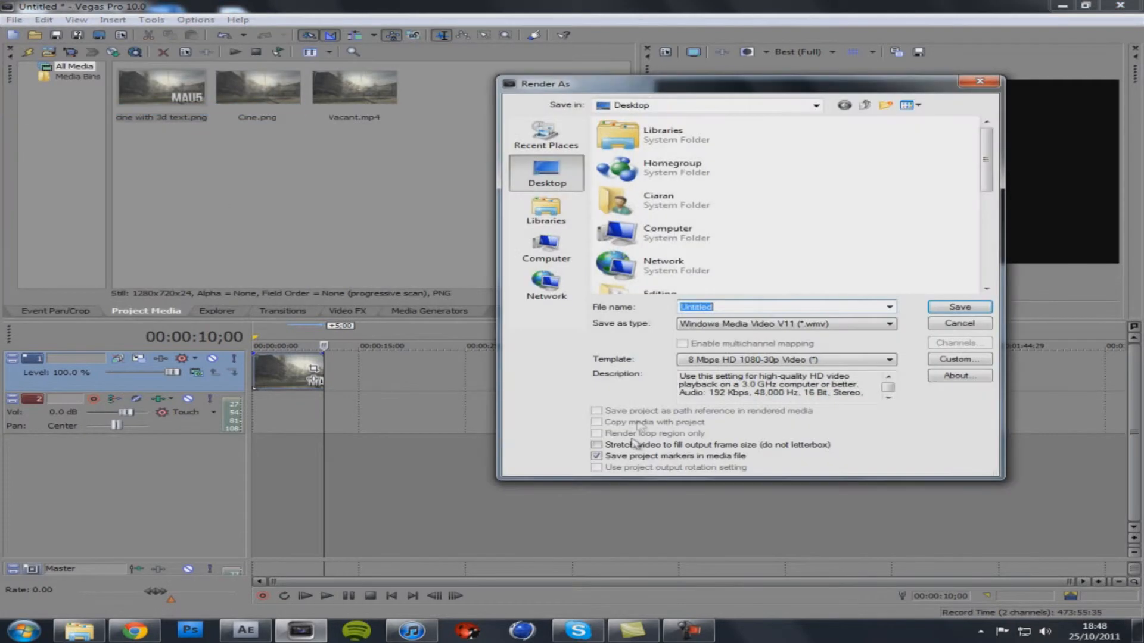
{"action": "left_click", "coordinate": [698, 360]}
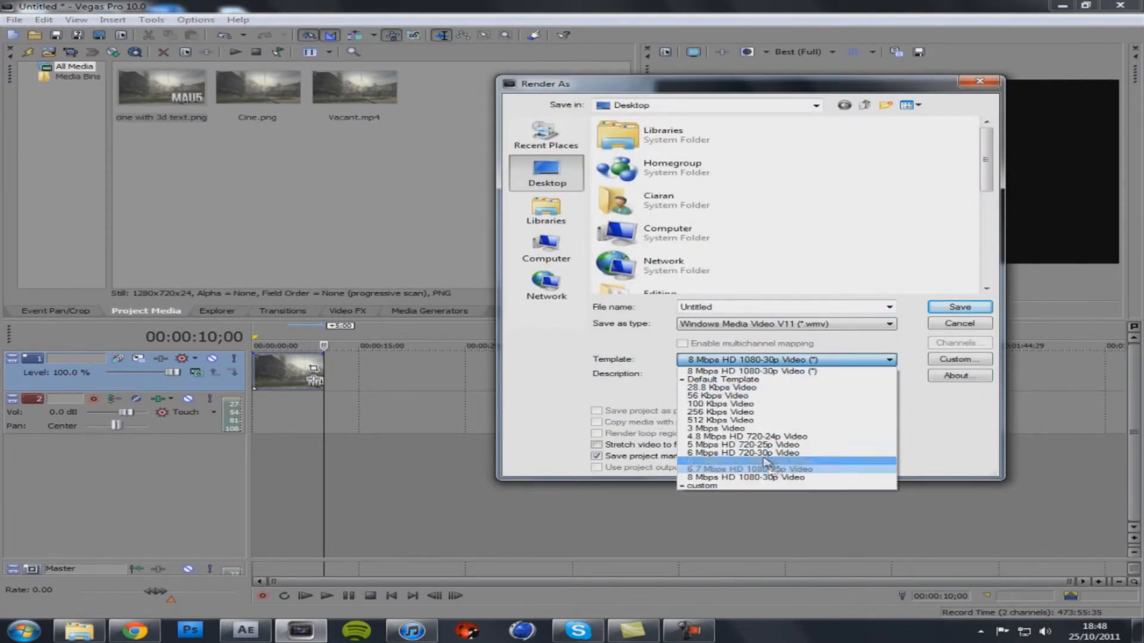
{"action": "left_click", "coordinate": [804, 454]}
{"action": "double_click", "coordinate": [790, 307]}
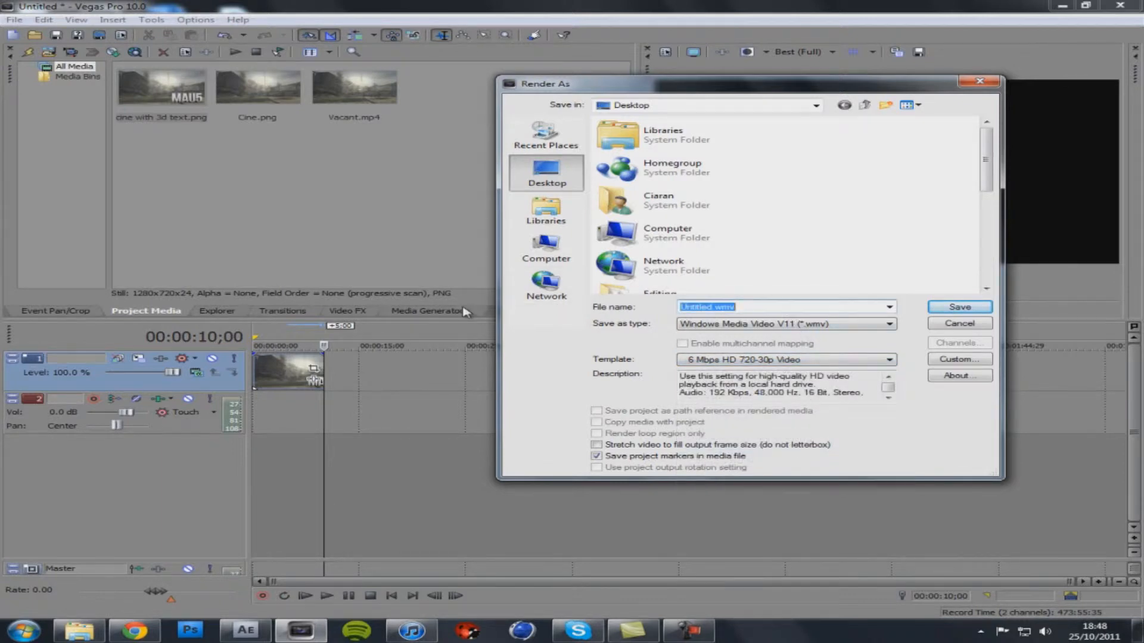
{"action": "type", "text": "Cine"}
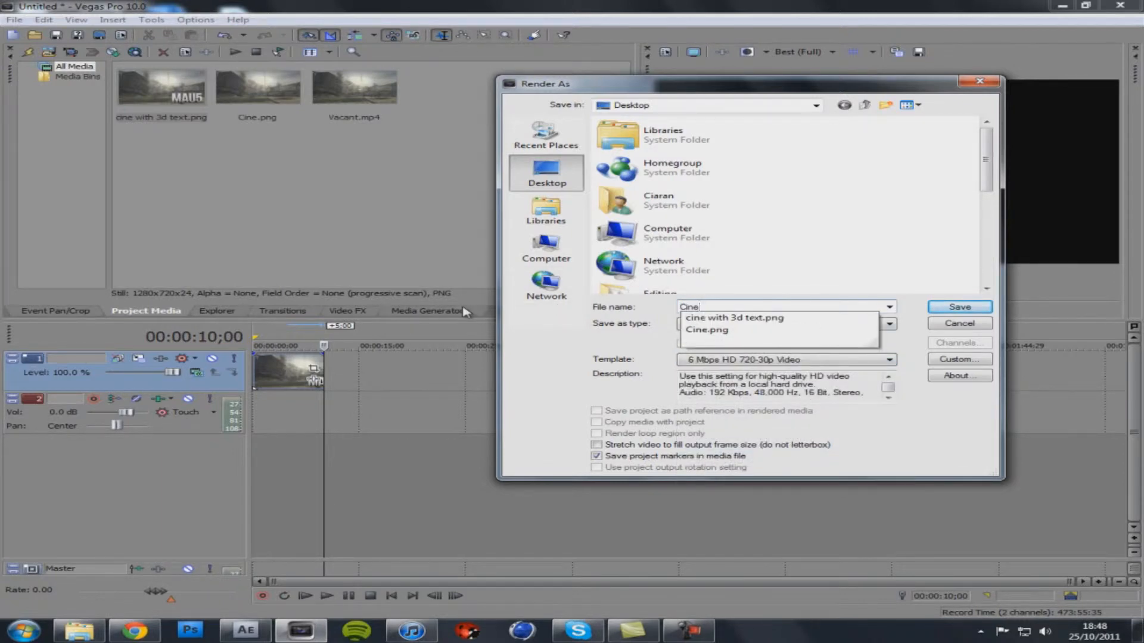
{"action": "type", "text": " vid"}
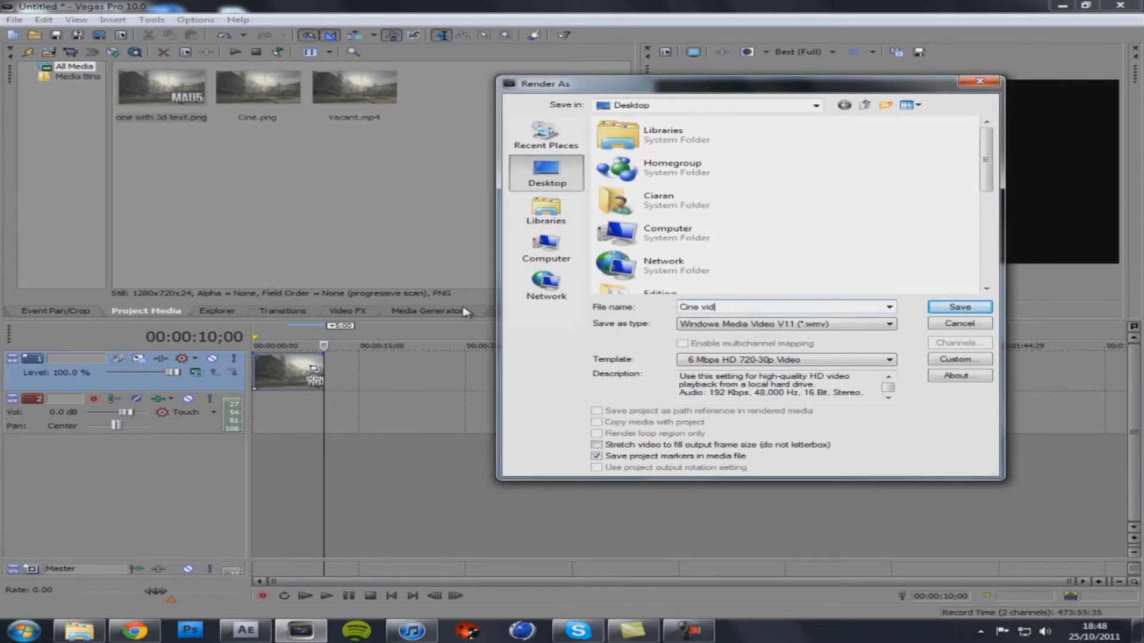
{"action": "left_click", "coordinate": [971, 307]}
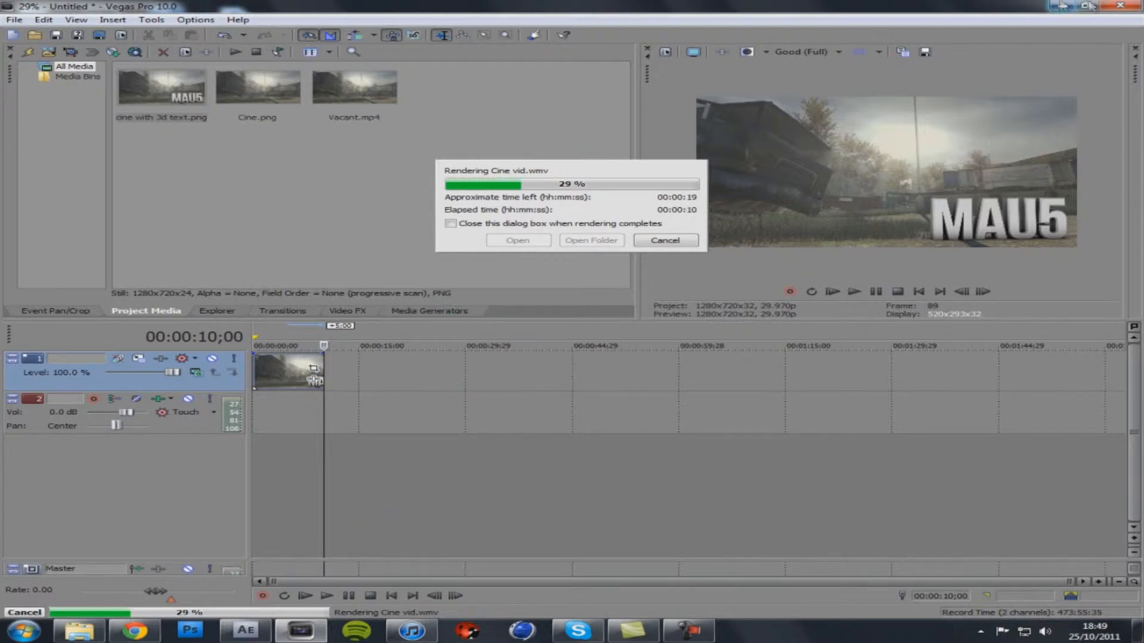
{"action": "left_click", "coordinate": [1062, 6]}
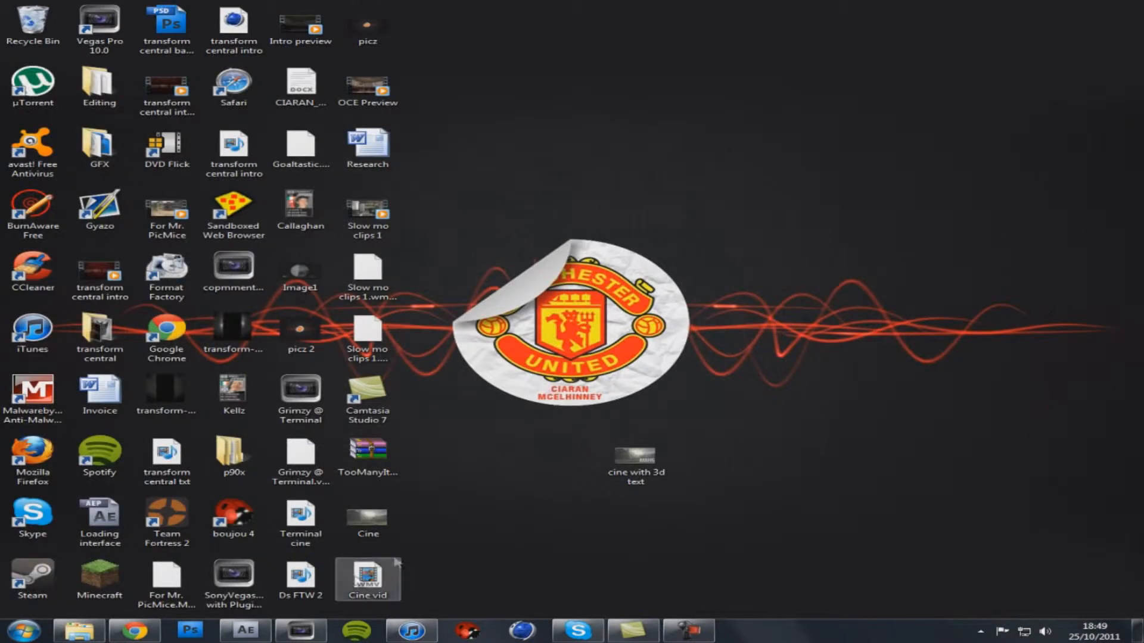
{"action": "left_click", "coordinate": [301, 630]}
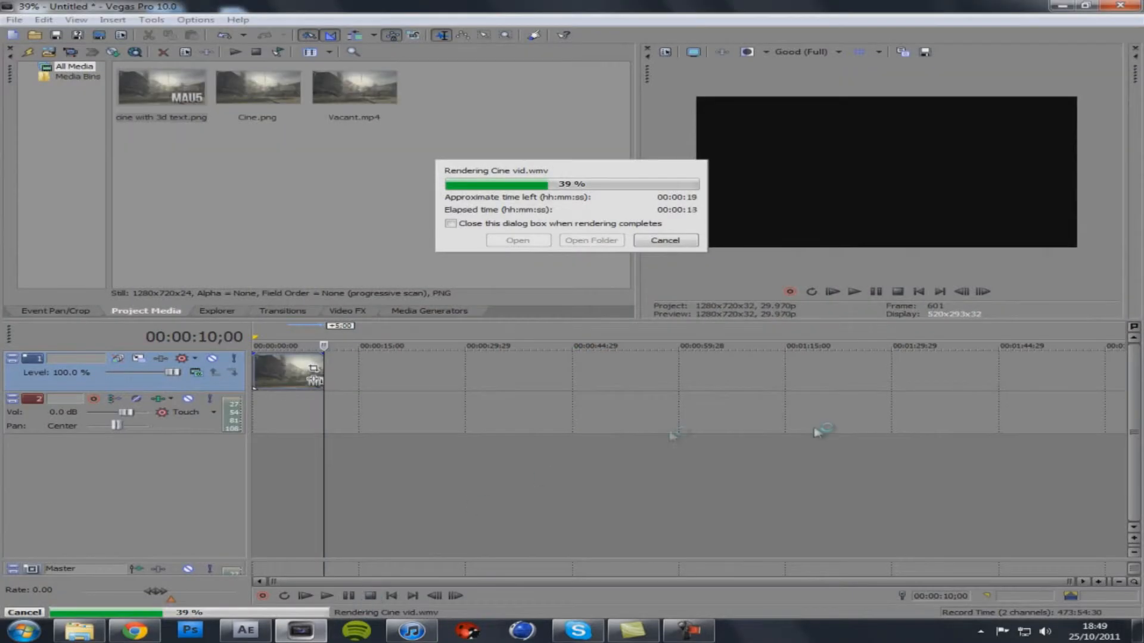
{"action": "left_click", "coordinate": [688, 630]}
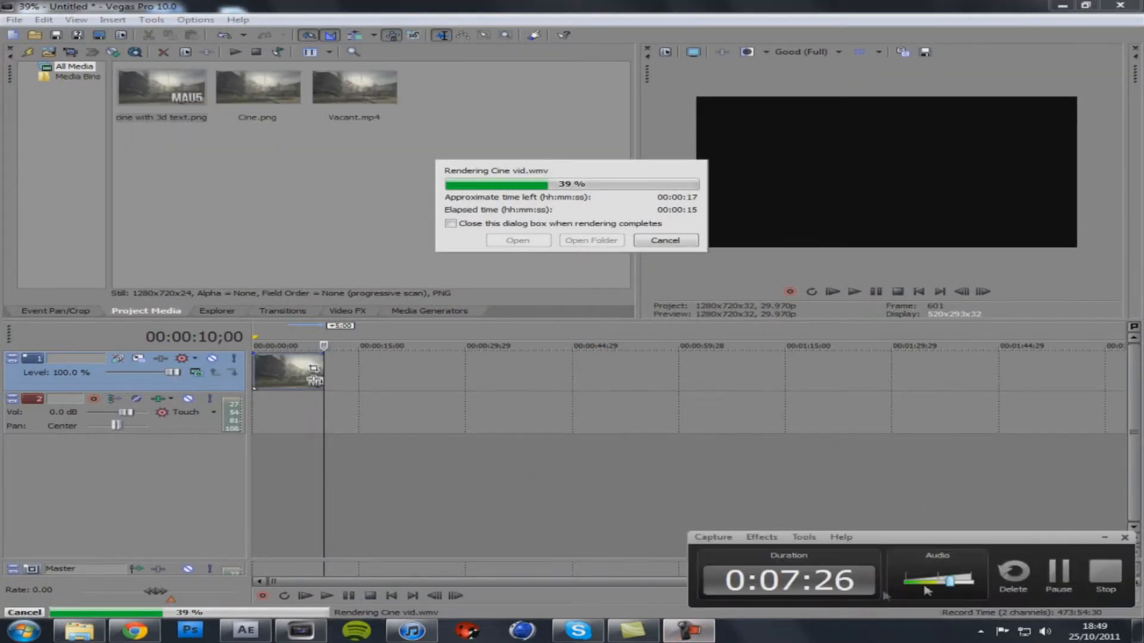
{"action": "left_click", "coordinate": [1056, 573]}
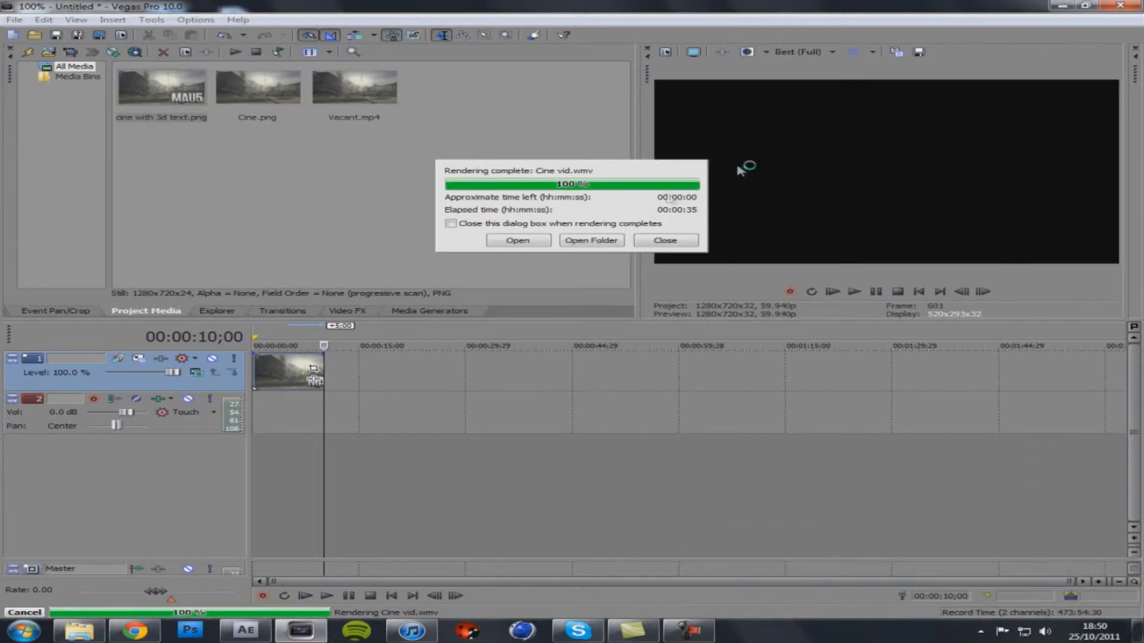
{"action": "left_click", "coordinate": [539, 244]}
{"action": "left_click", "coordinate": [702, 635]}
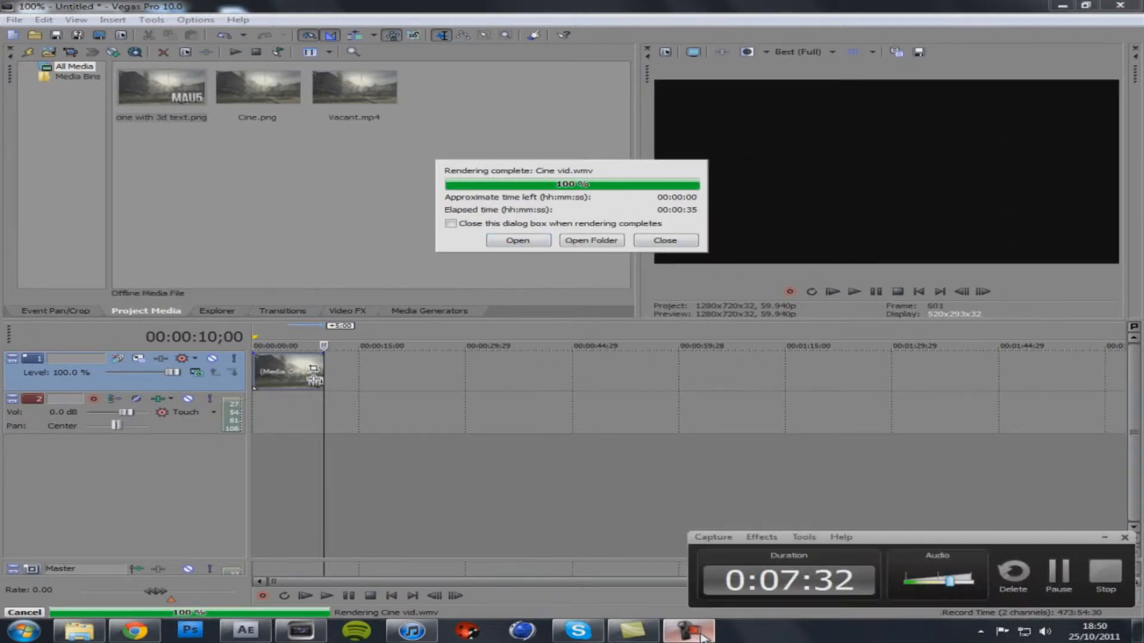
{"action": "left_click", "coordinate": [703, 635]}
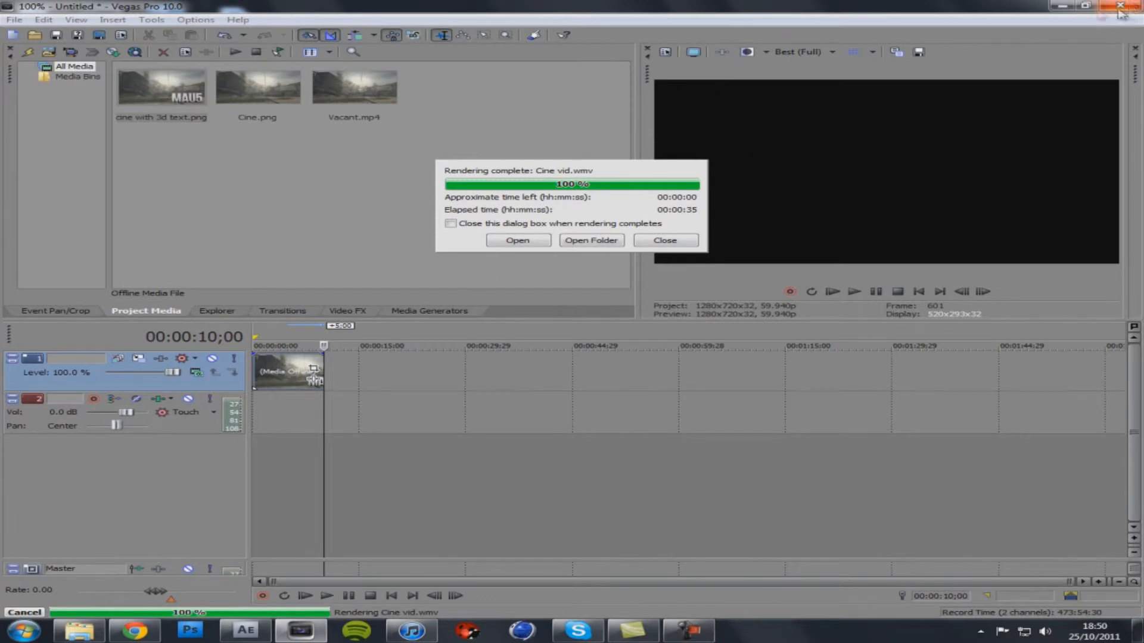
- Switch to Adobe After Effects and create a 1280 x 720 composition at 59.94 fps lasting 10 seconds
{"action": "left_click", "coordinate": [1062, 5]}
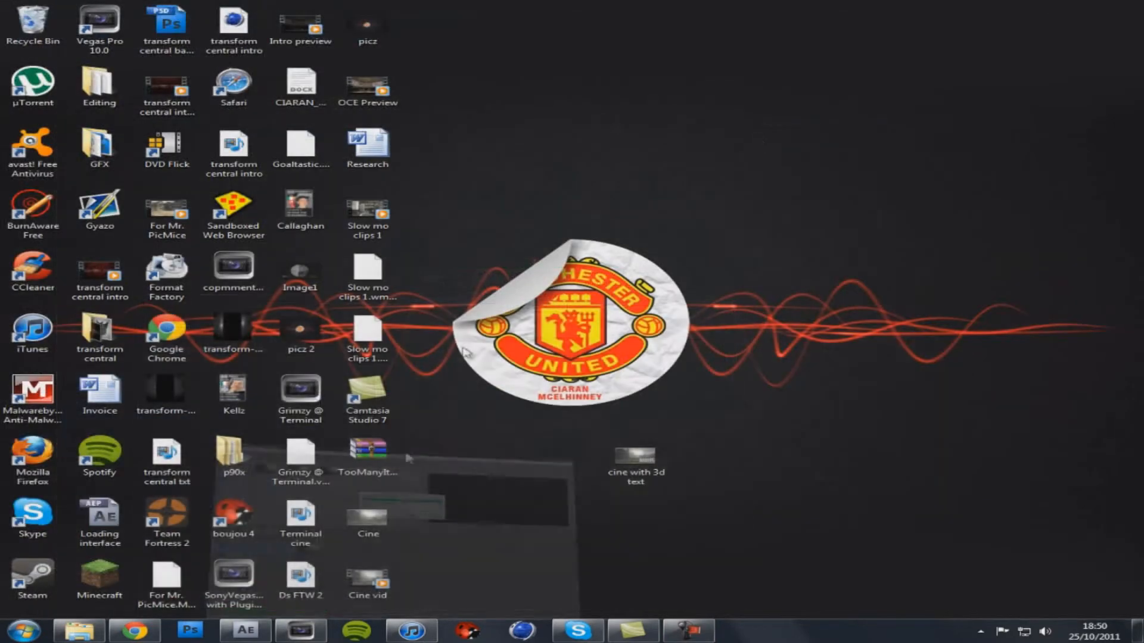
{"action": "left_click", "coordinate": [246, 630]}
{"action": "left_click", "coordinate": [95, 19]}
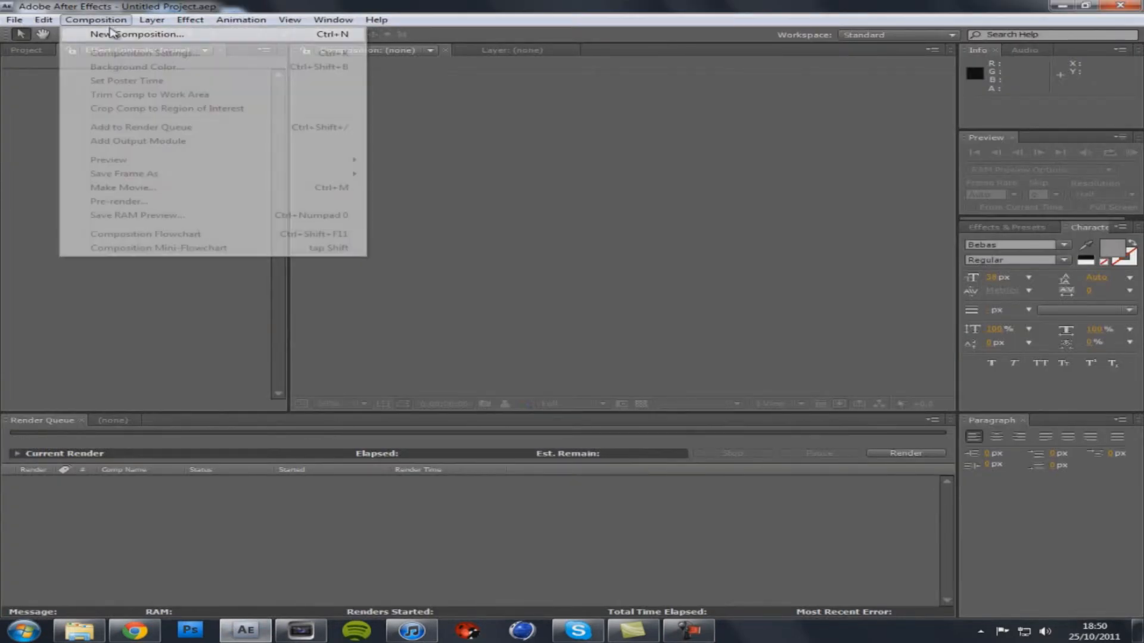
{"action": "left_click", "coordinate": [106, 31]}
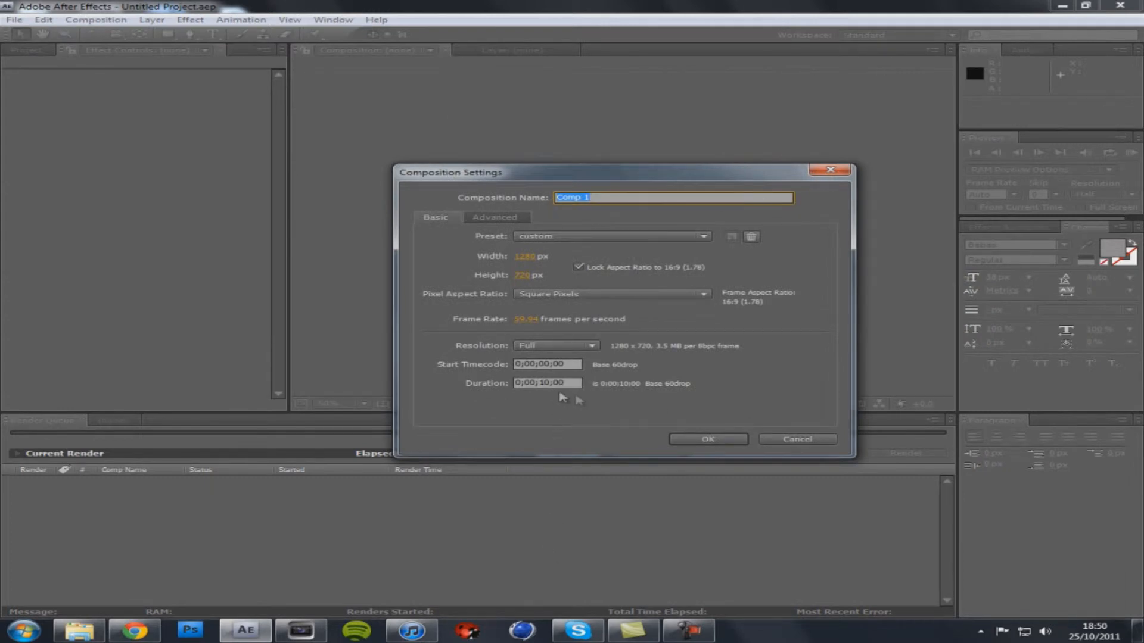
{"action": "left_click", "coordinate": [726, 439]}
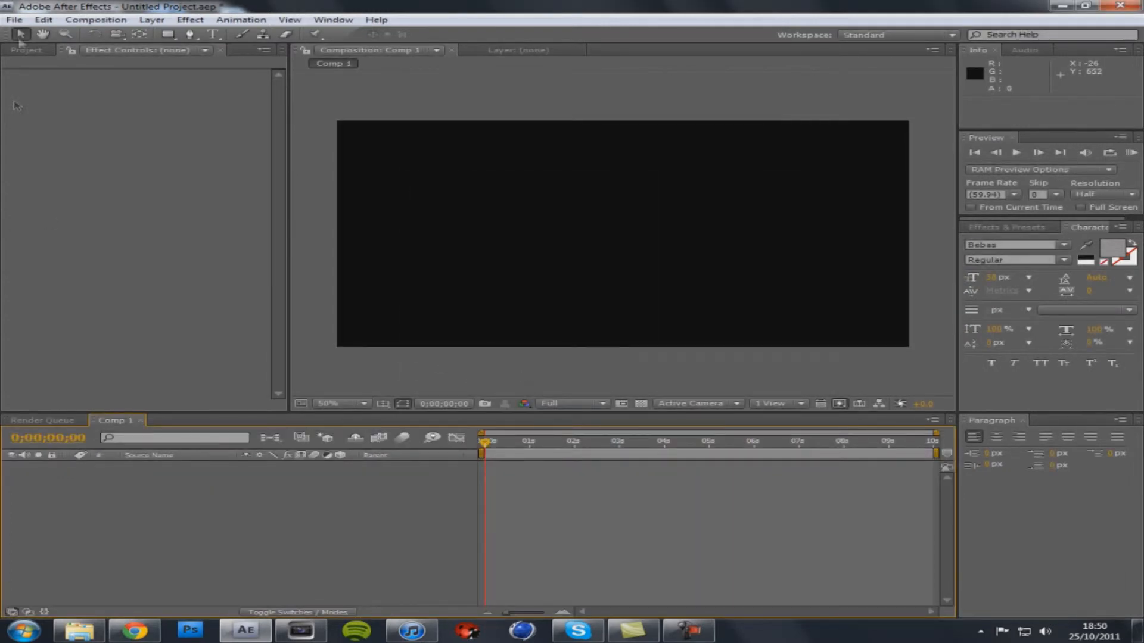
- Import the "Cine vid" video from the Desktop as footage
{"action": "left_click", "coordinate": [14, 20]}
{"action": "mouse_move", "coordinate": [182, 230]}
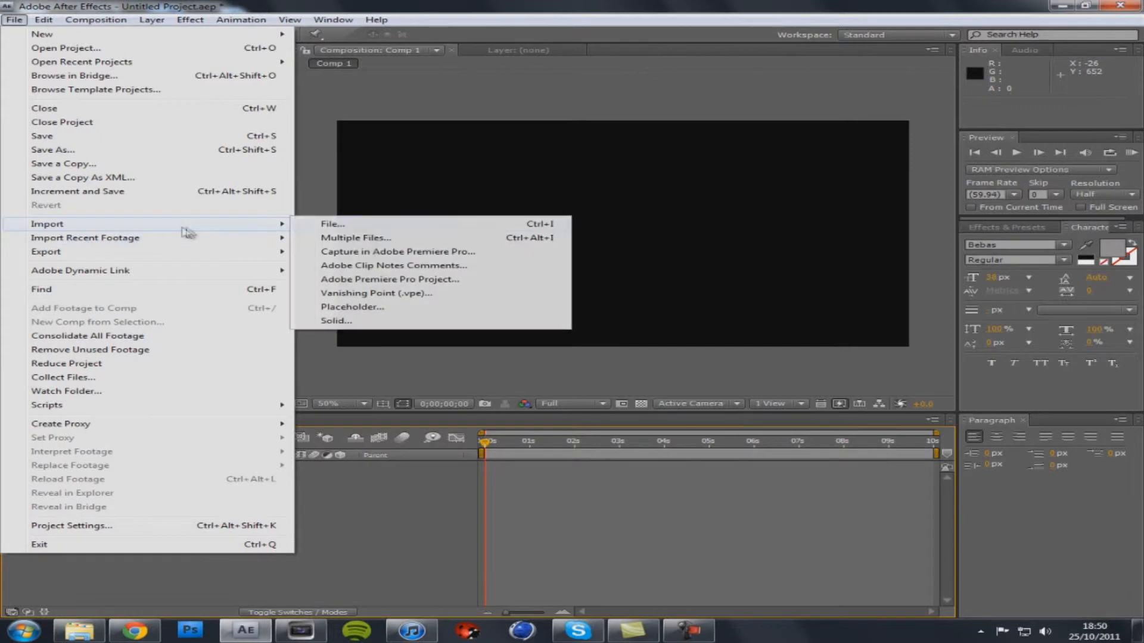
{"action": "left_click", "coordinate": [431, 230]}
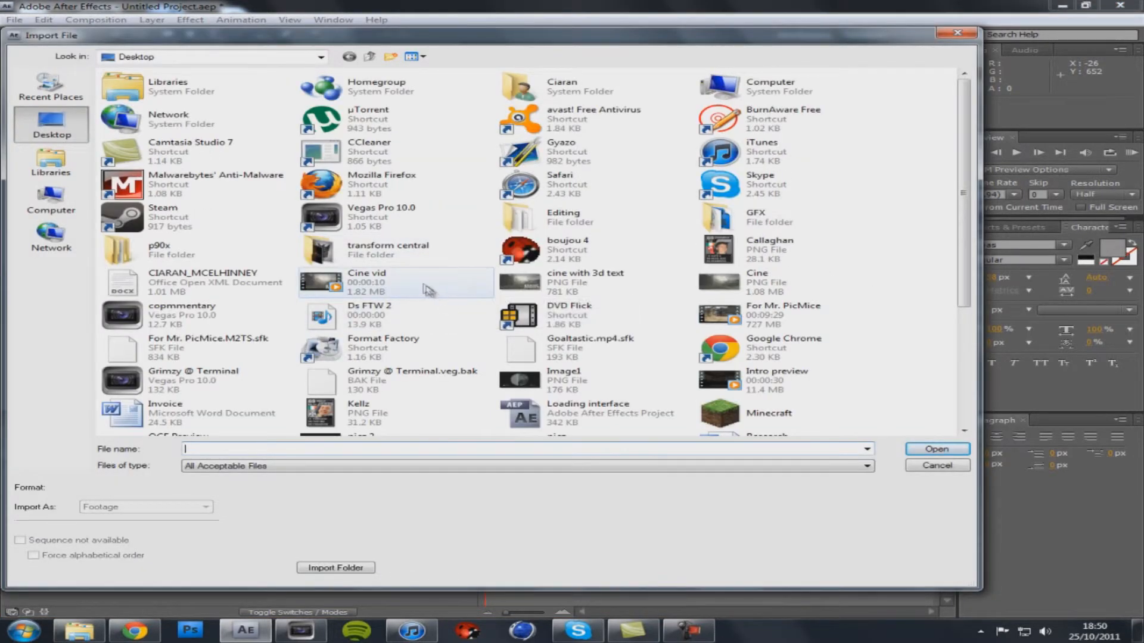
{"action": "left_click", "coordinate": [427, 286]}
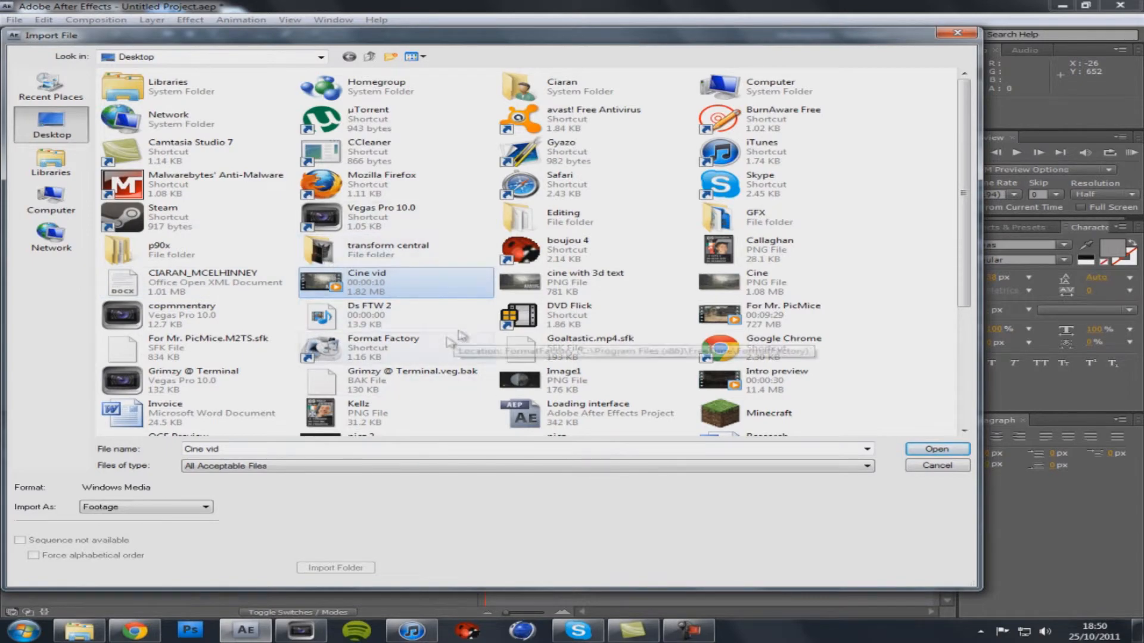
{"action": "left_click", "coordinate": [934, 451]}
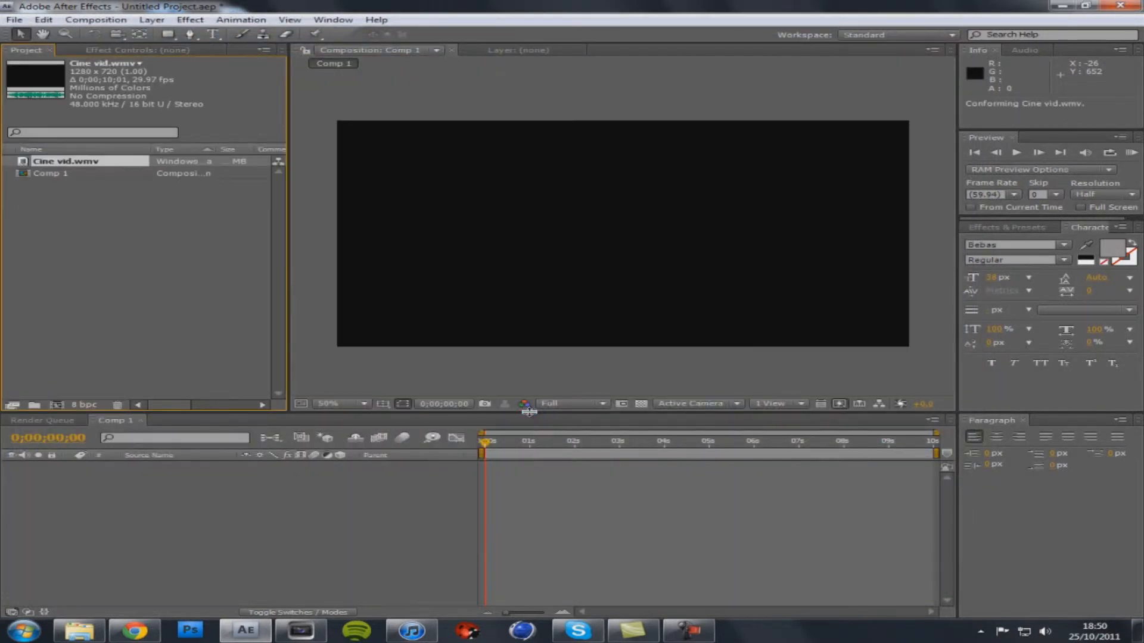
- Place Cine vid.wmv in the Comp 1 timeline and enlarge it to about 103% so it overfills the frame
{"action": "left_click_drag", "start_coordinate": [97, 165], "coordinate": [252, 495]}
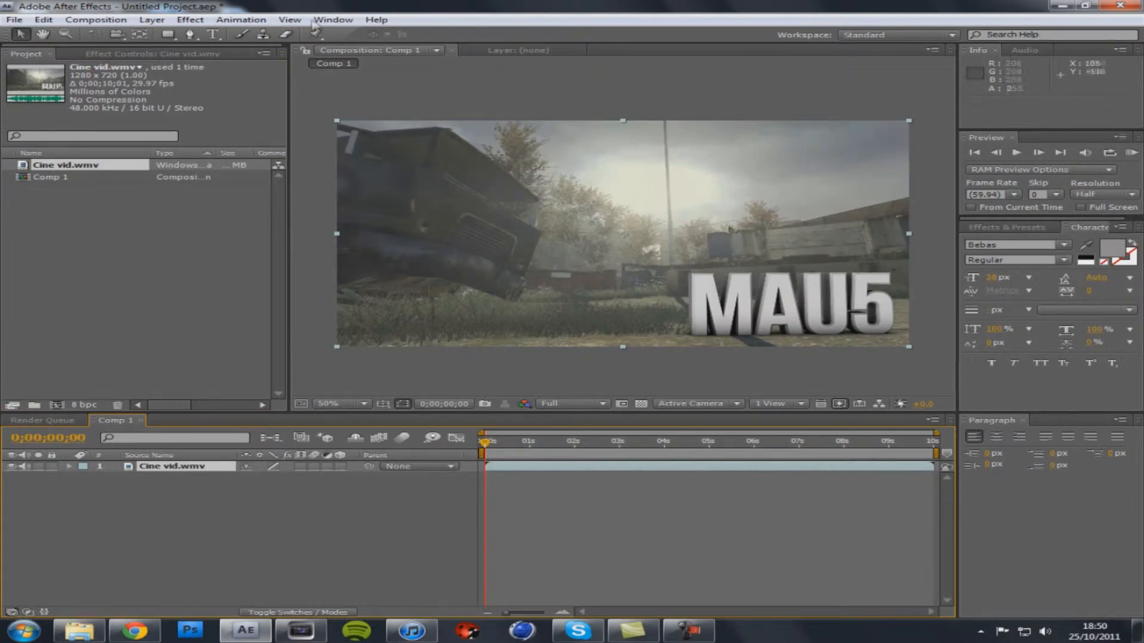
{"action": "left_click_drag", "start_coordinate": [341, 347], "coordinate": [331, 355]}
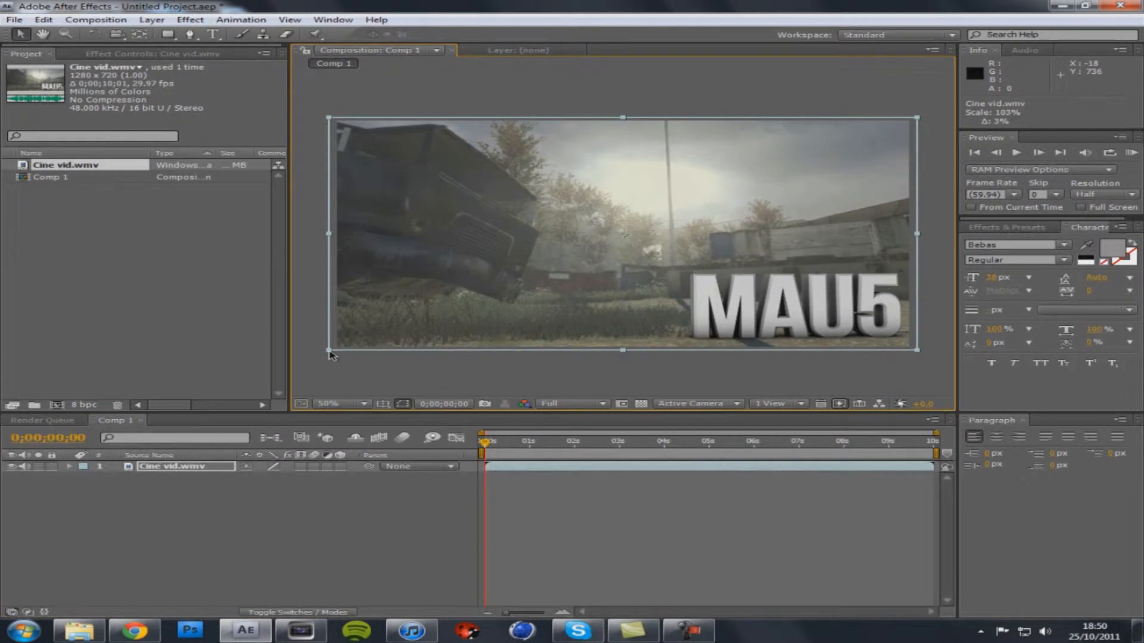
{"action": "left_click", "coordinate": [266, 527]}
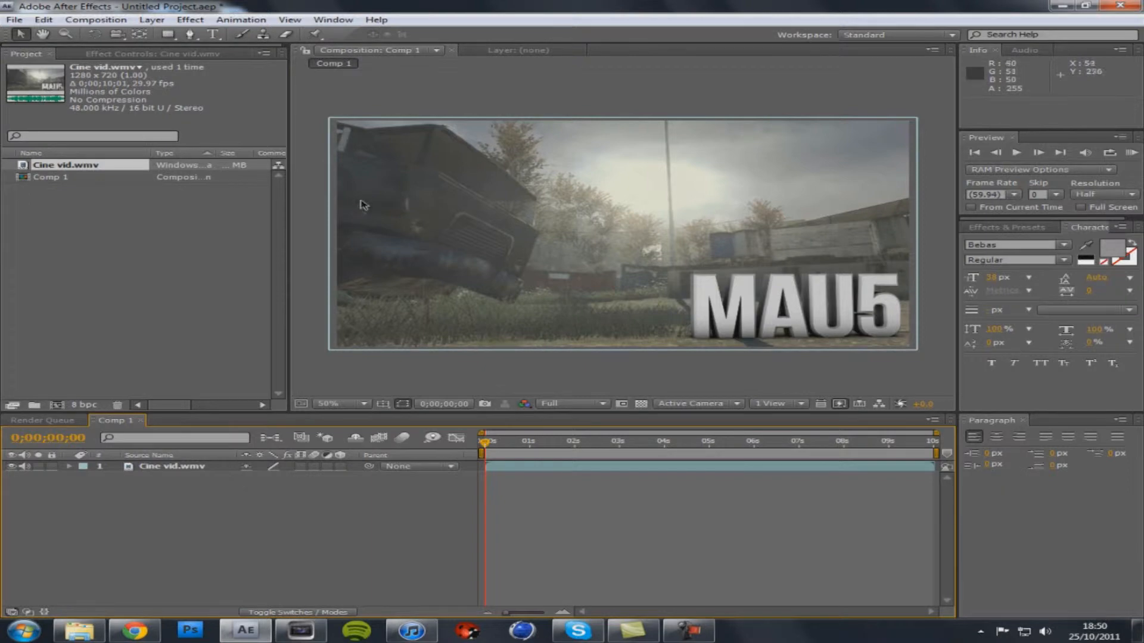
- Add an adjustment layer above Cine vid.wmv and try to apply the Magic Bullet Looks effect to it
{"action": "left_click", "coordinate": [152, 20]}
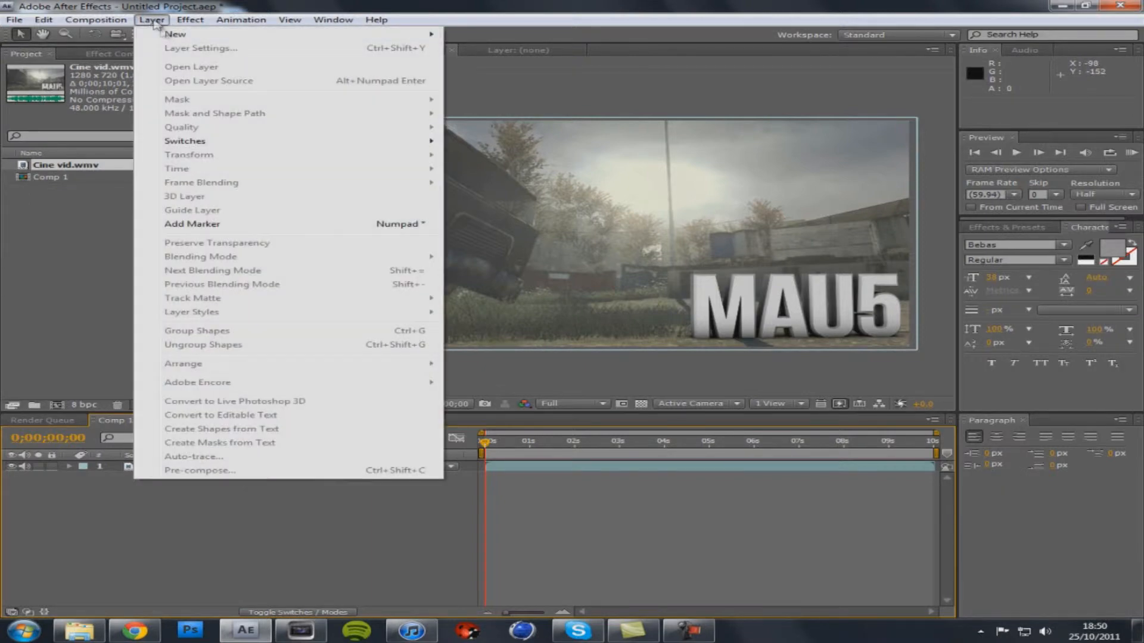
{"action": "mouse_move", "coordinate": [179, 34]}
{"action": "left_click", "coordinate": [510, 119]}
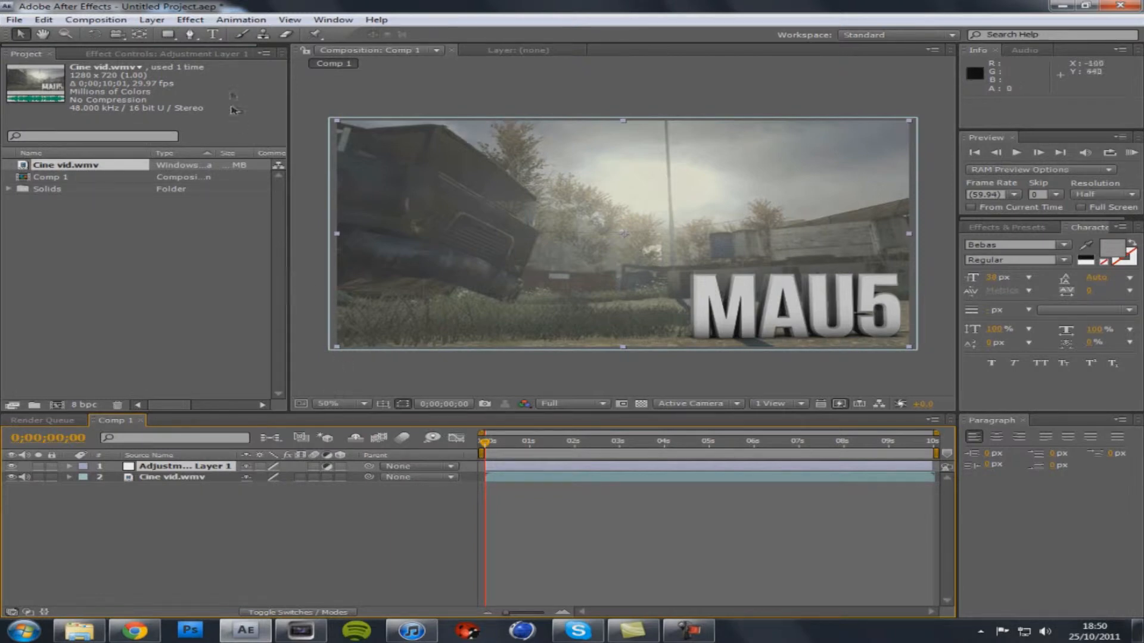
{"action": "left_click", "coordinate": [190, 20]}
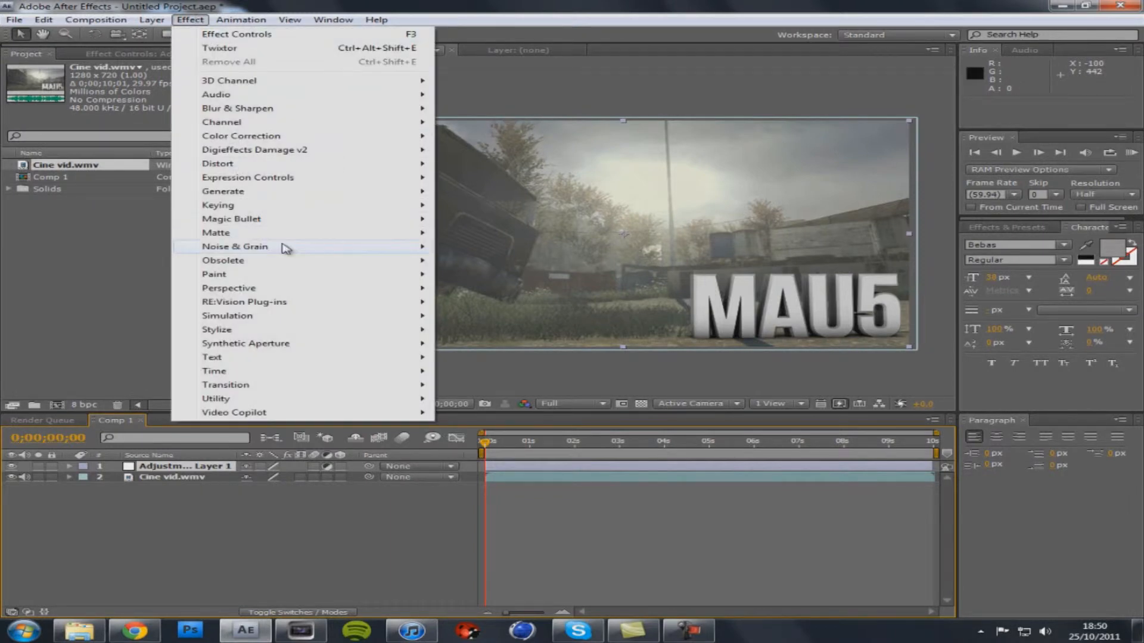
{"action": "mouse_move", "coordinate": [307, 222]}
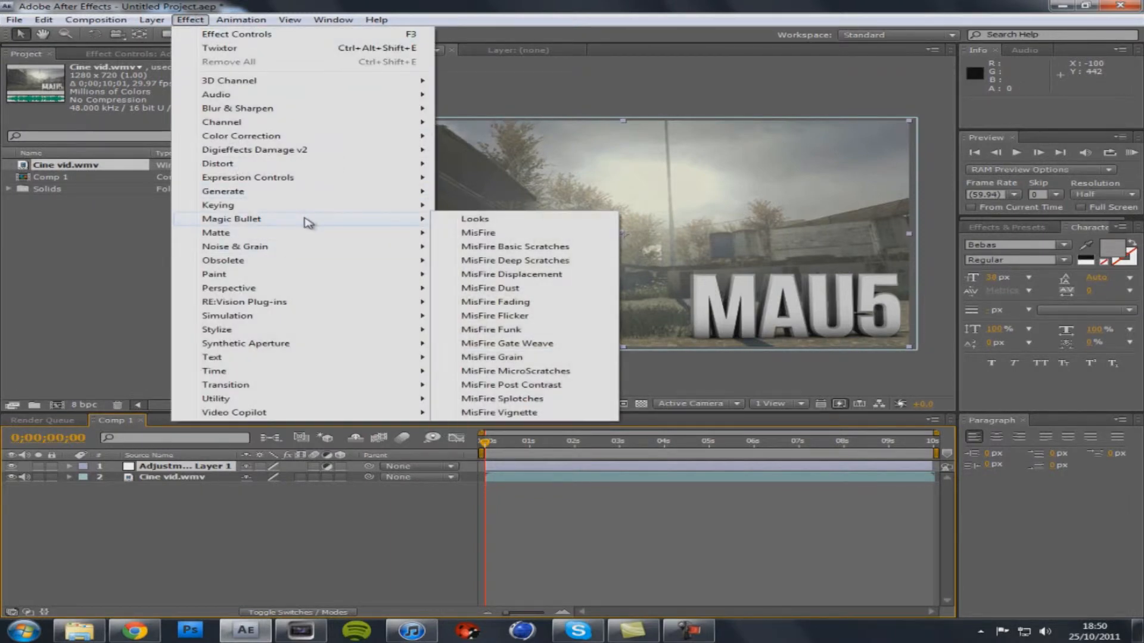
{"action": "left_click", "coordinate": [462, 219]}
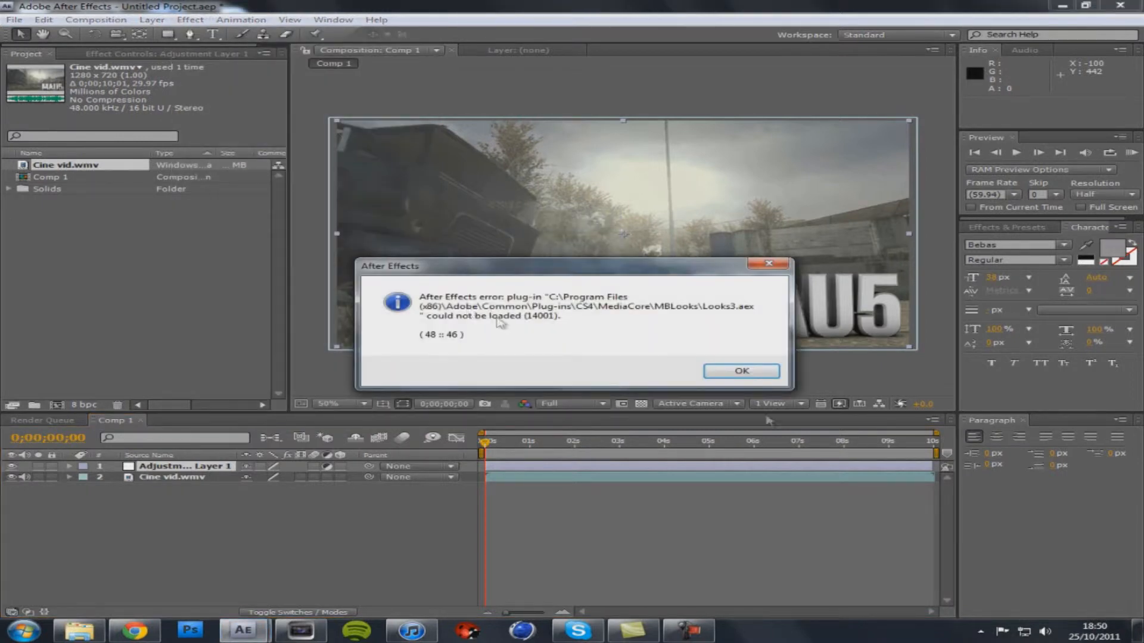
{"action": "left_click", "coordinate": [752, 376]}
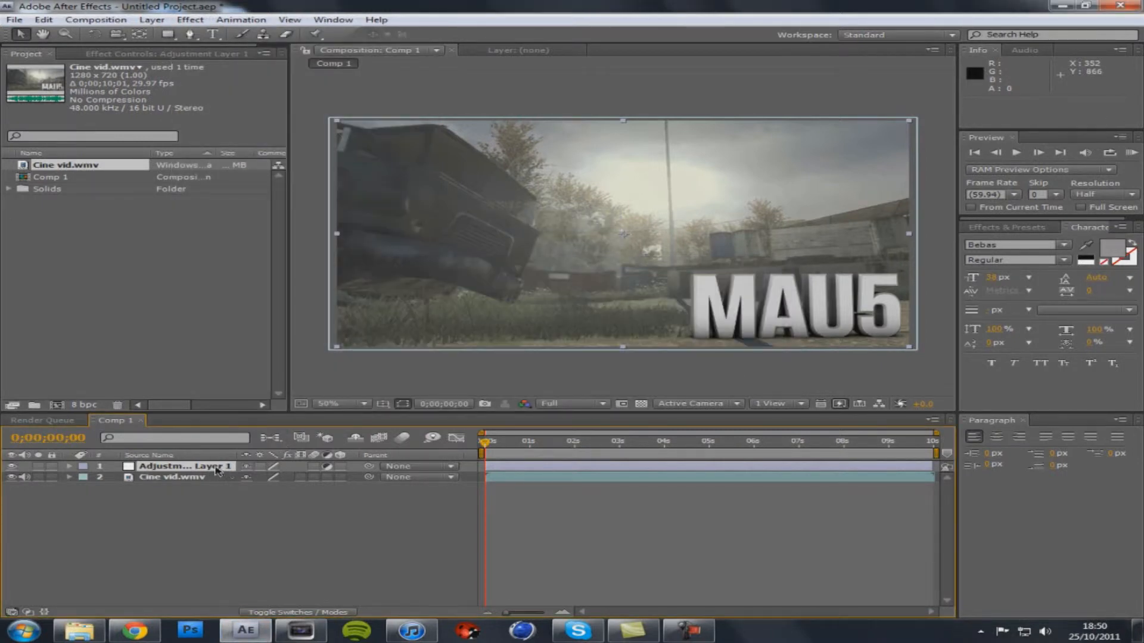
- Retry Magic Bullet Looks on the adjustment layer, and delete that layer
{"action": "left_click", "coordinate": [216, 471]}
{"action": "left_click", "coordinate": [190, 20]}
{"action": "mouse_move", "coordinate": [218, 218]}
{"action": "left_click", "coordinate": [471, 219]}
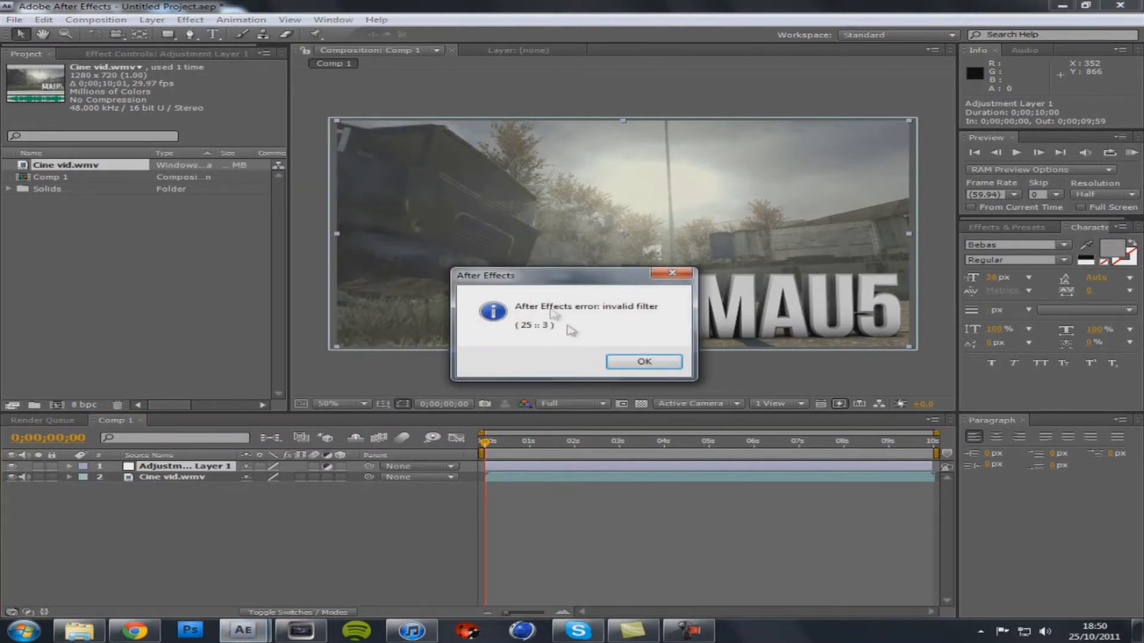
{"action": "left_click", "coordinate": [636, 364]}
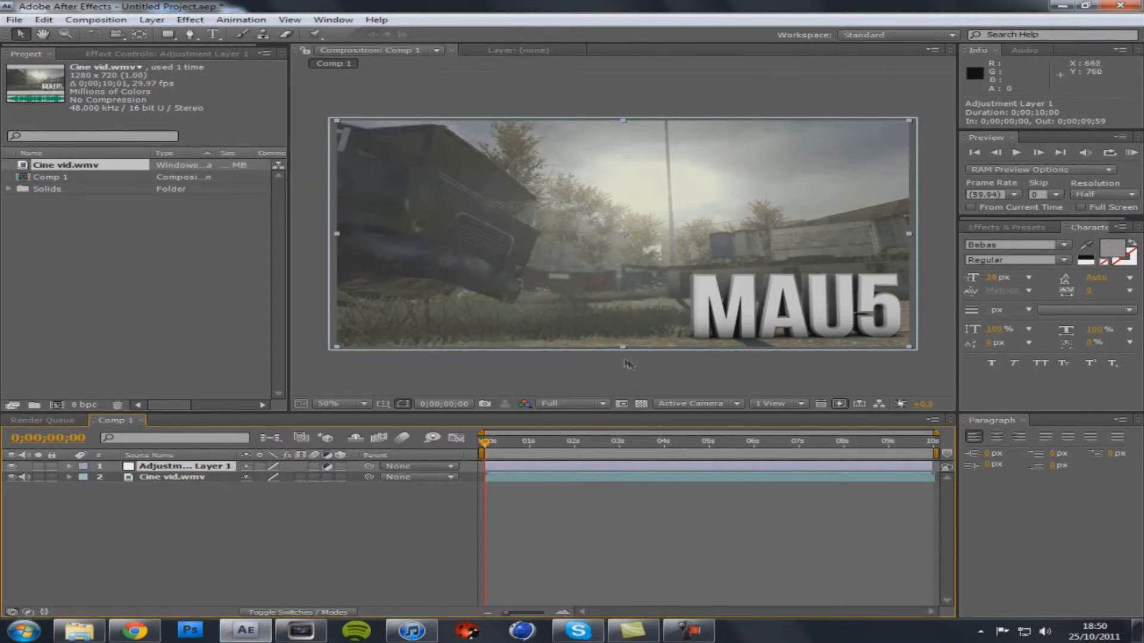
{"action": "key", "text": "Delete"}
- Try to apply the Magic Bullet Looks effect directly to the Cine vid.wmv layer
{"action": "left_click", "coordinate": [187, 468]}
{"action": "left_click", "coordinate": [190, 19]}
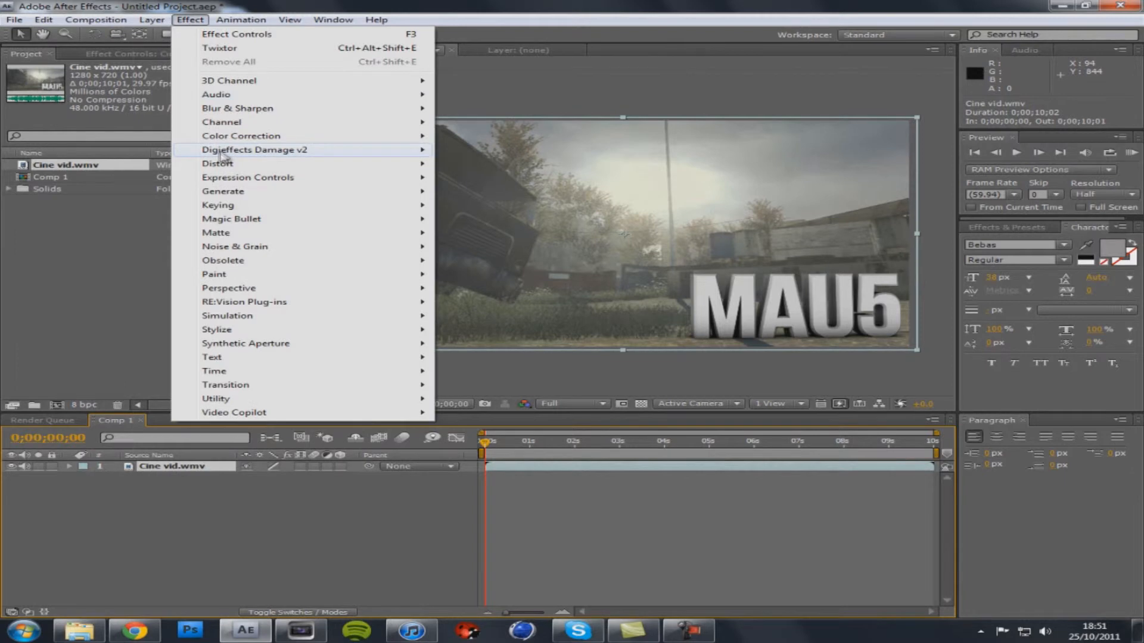
{"action": "mouse_move", "coordinate": [357, 222]}
{"action": "left_click", "coordinate": [502, 220]}
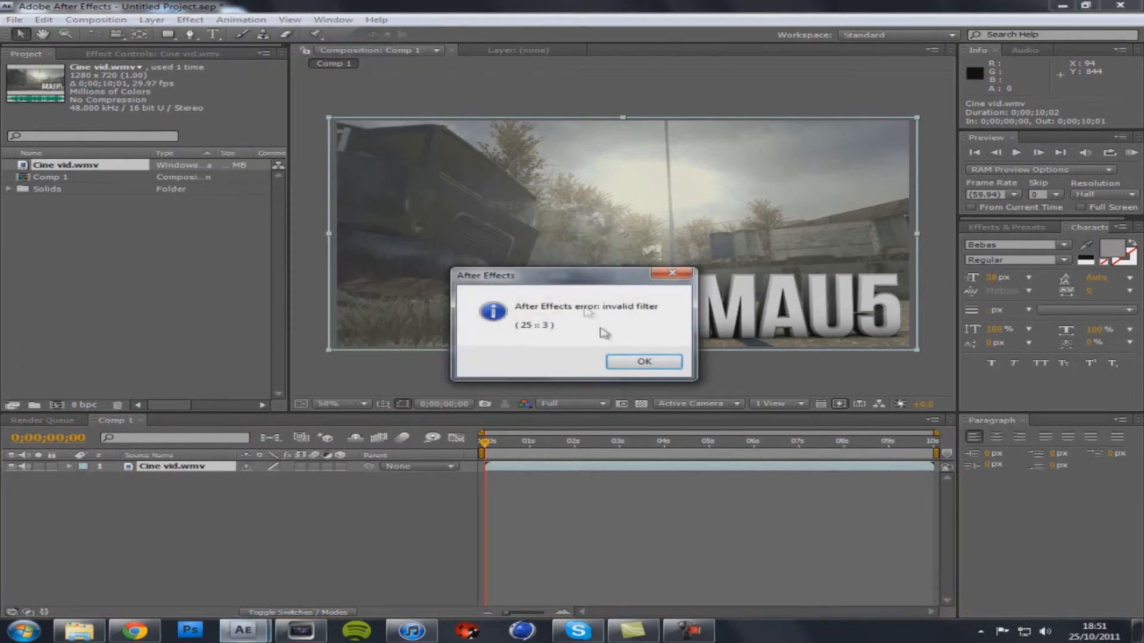
{"action": "left_click", "coordinate": [642, 363]}
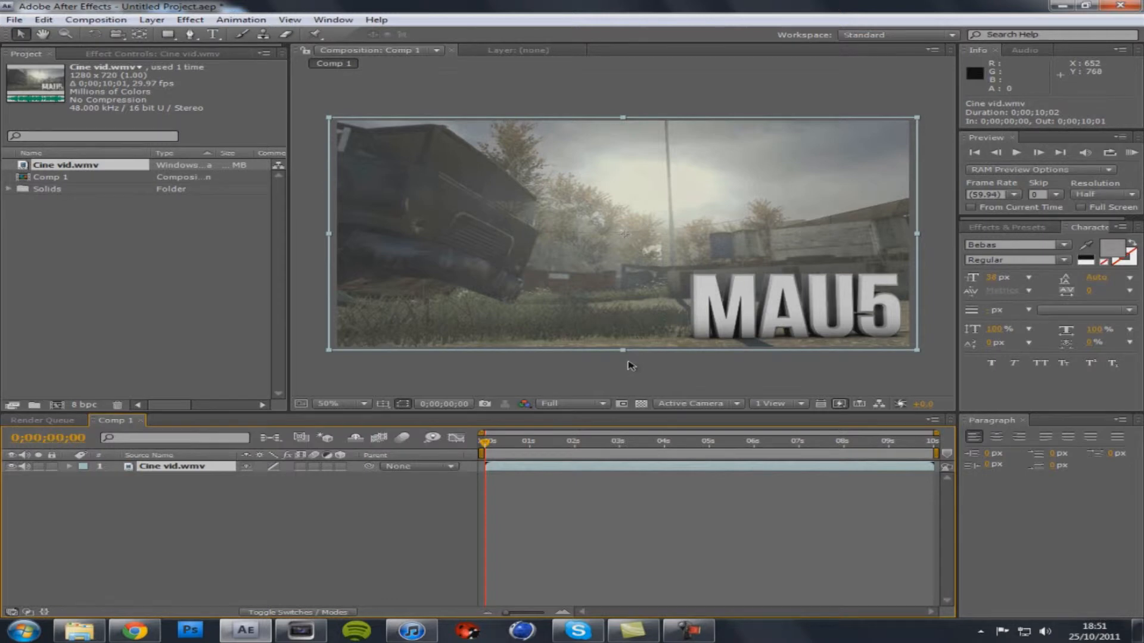
{"action": "left_click", "coordinate": [190, 20]}
{"action": "mouse_move", "coordinate": [268, 221]}
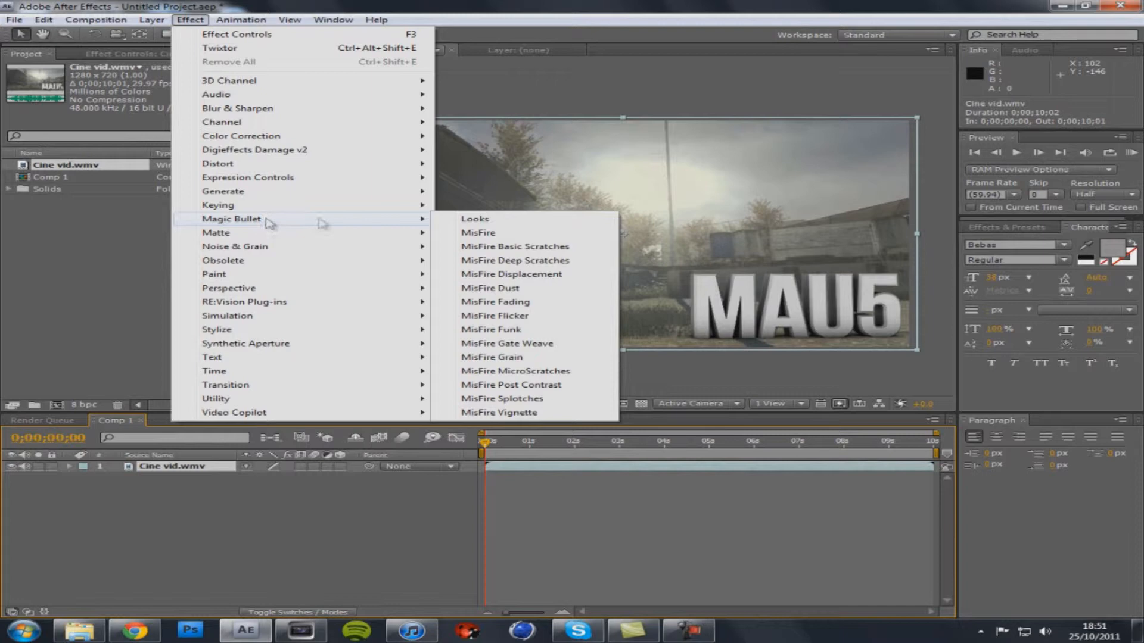
{"action": "left_click", "coordinate": [511, 222]}
{"action": "left_click", "coordinate": [633, 364]}
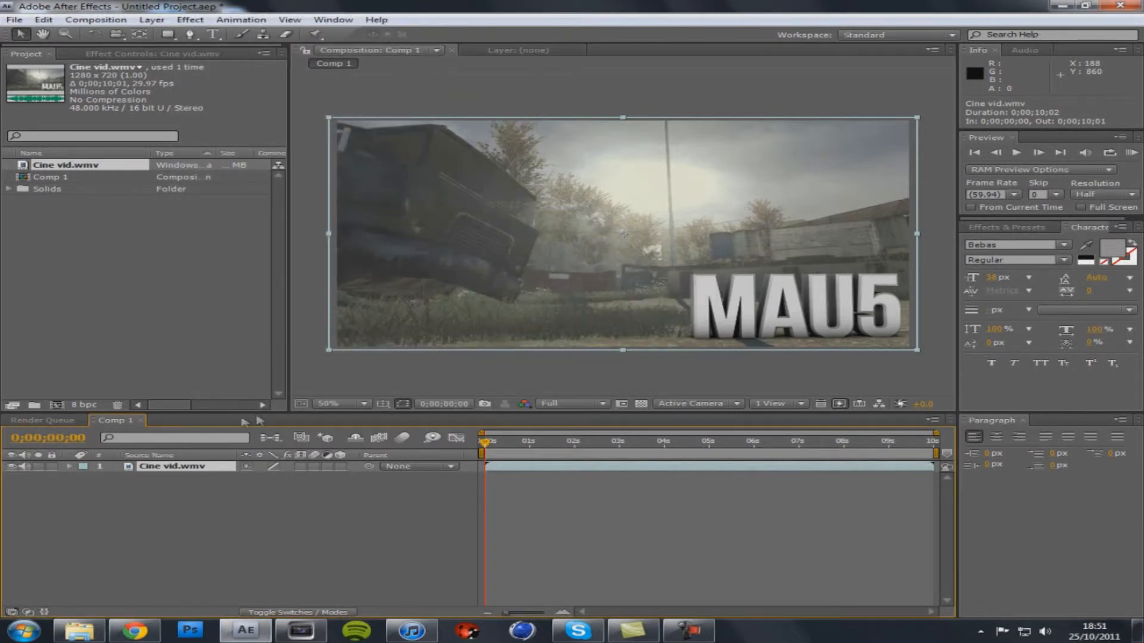
{"action": "right_click", "coordinate": [204, 487]}
{"action": "mouse_move", "coordinate": [275, 496]}
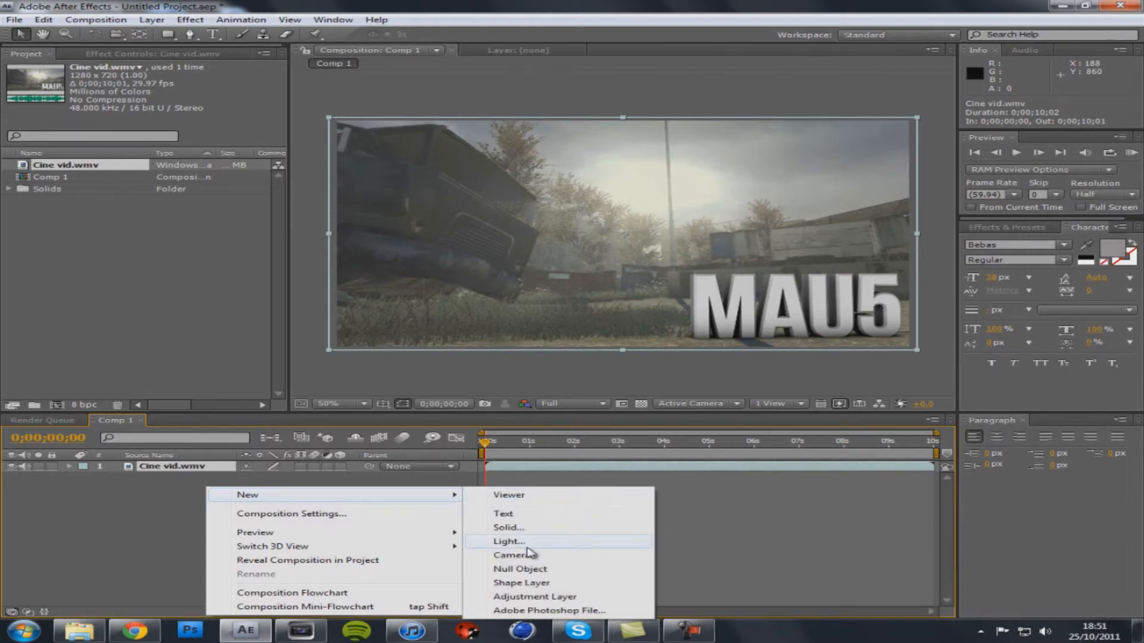
{"action": "right_click", "coordinate": [81, 487]}
{"action": "mouse_move", "coordinate": [146, 495]}
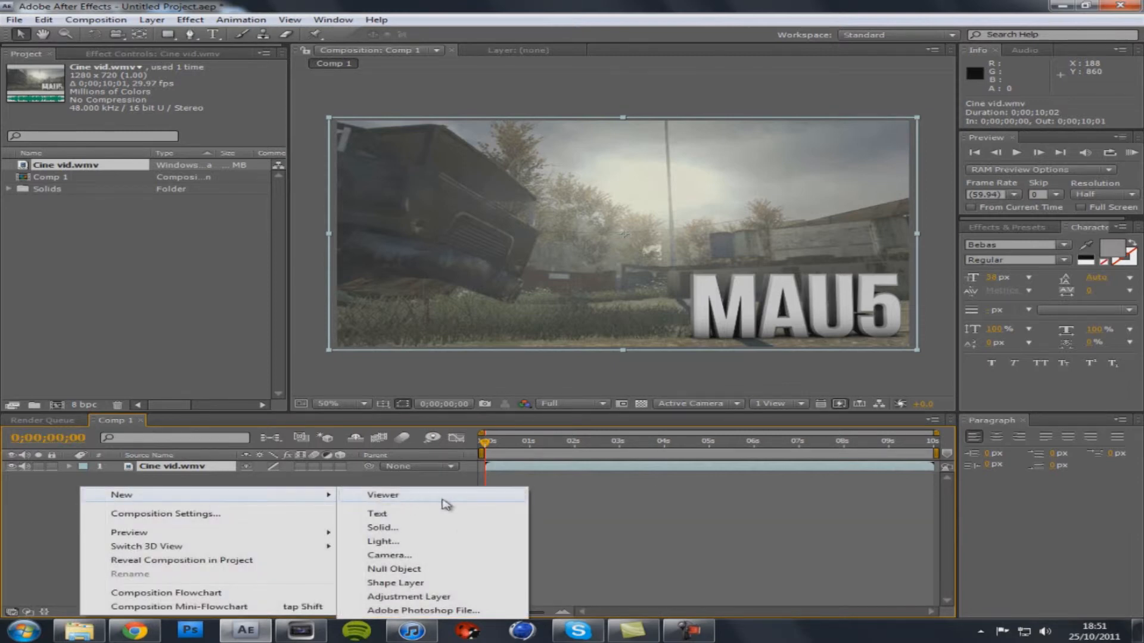
{"action": "left_click", "coordinate": [433, 534]}
{"action": "left_click", "coordinate": [743, 423]}
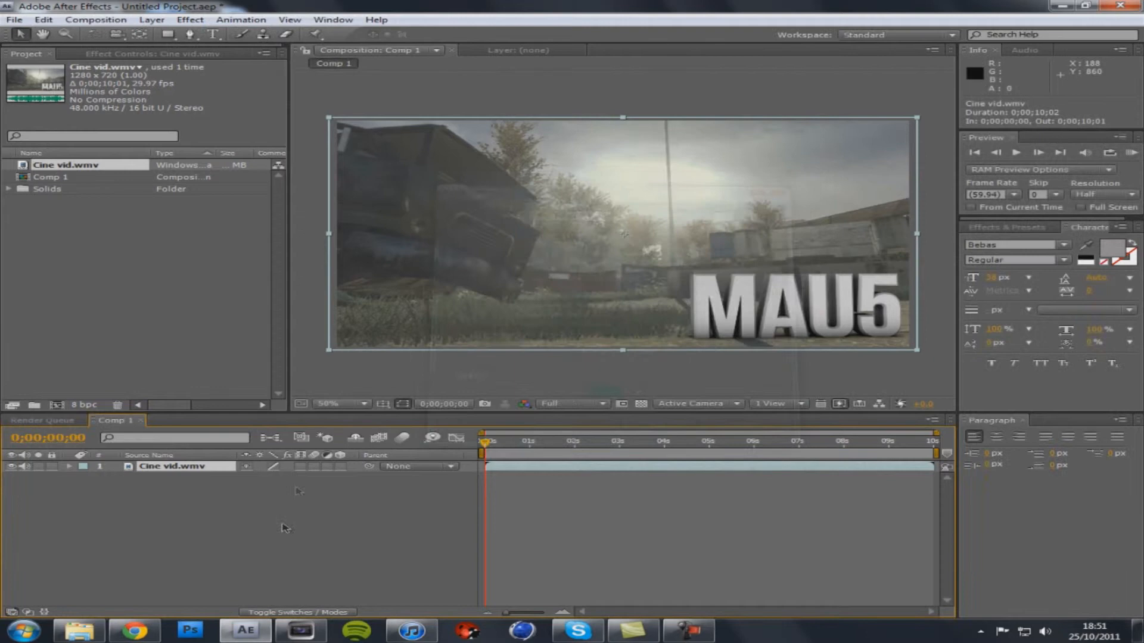
- Add a null object to Comp 1 above the video layer
{"action": "right_click", "coordinate": [280, 487]}
{"action": "mouse_move", "coordinate": [337, 498]}
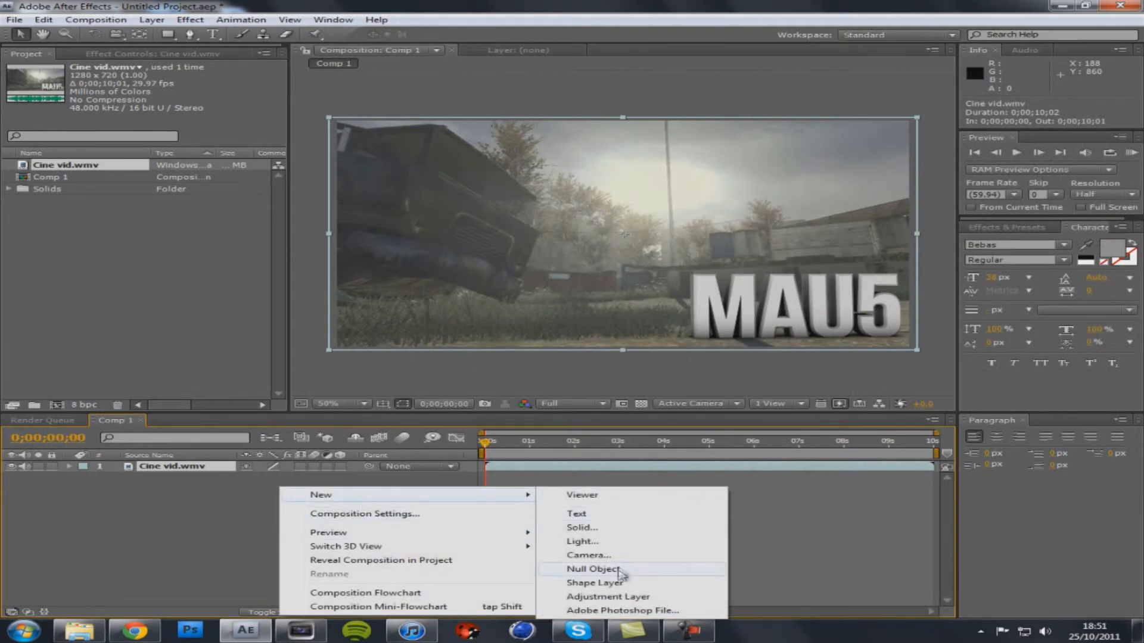
{"action": "left_click", "coordinate": [620, 570]}
- Add a camera layer to Comp 1 and reveal its Position property in the timeline
{"action": "right_click", "coordinate": [290, 487]}
{"action": "mouse_move", "coordinate": [490, 502]}
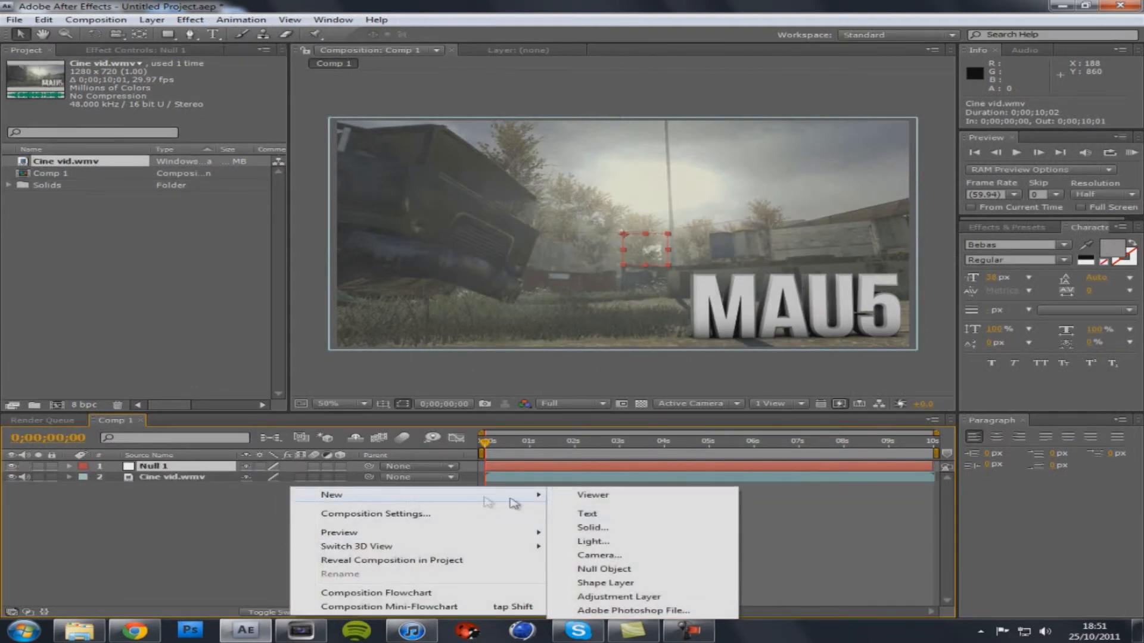
{"action": "left_click", "coordinate": [601, 555]}
{"action": "left_click", "coordinate": [811, 454]}
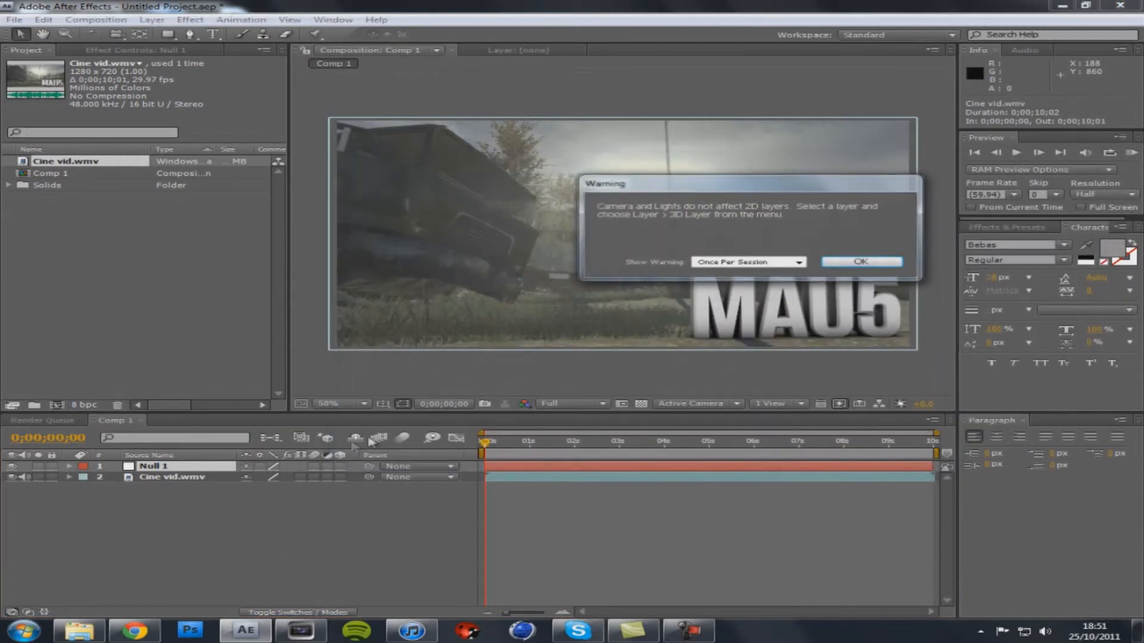
{"action": "left_click", "coordinate": [863, 262]}
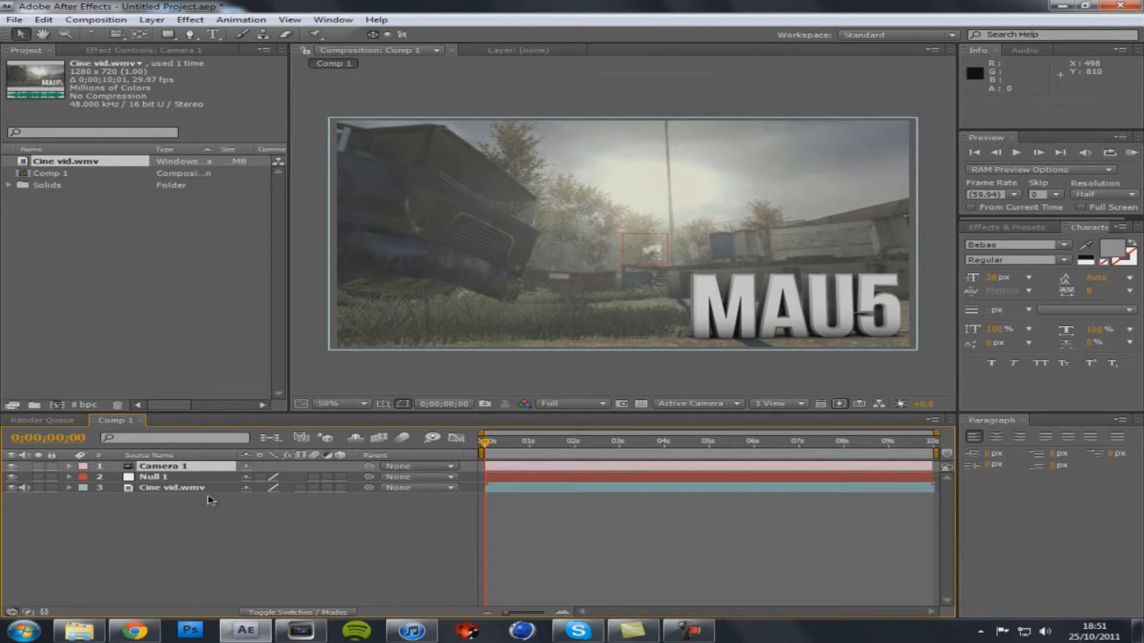
{"action": "key", "text": "p"}
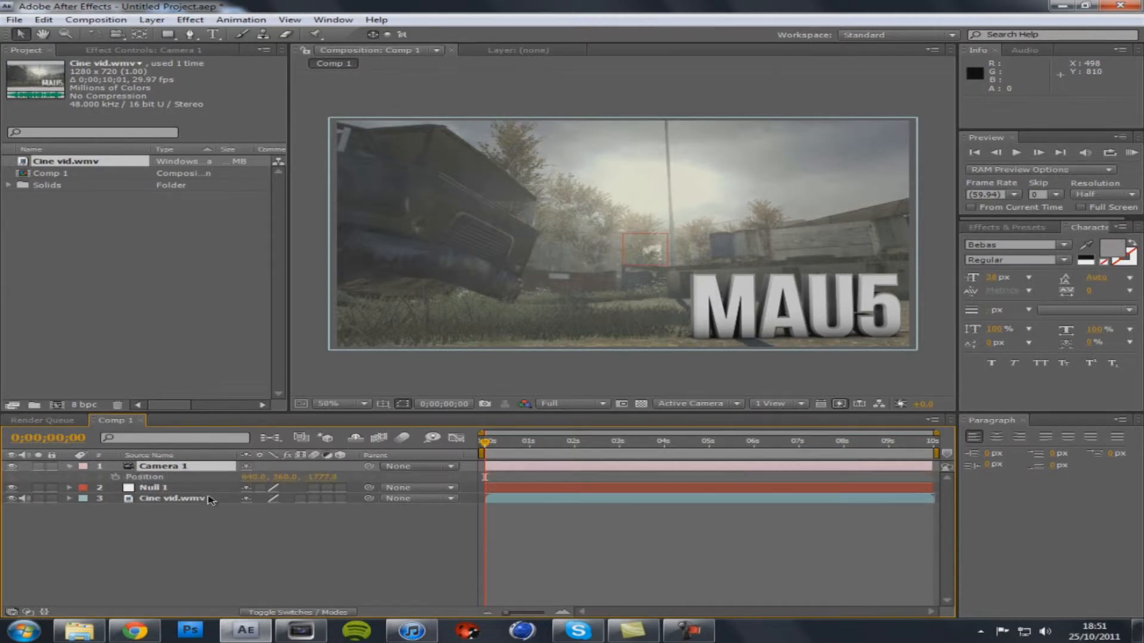
- Add the expression wiggle(2,10) to Camera 1's Position property
{"action": "left_click", "coordinate": [115, 478], "text": "alt"}
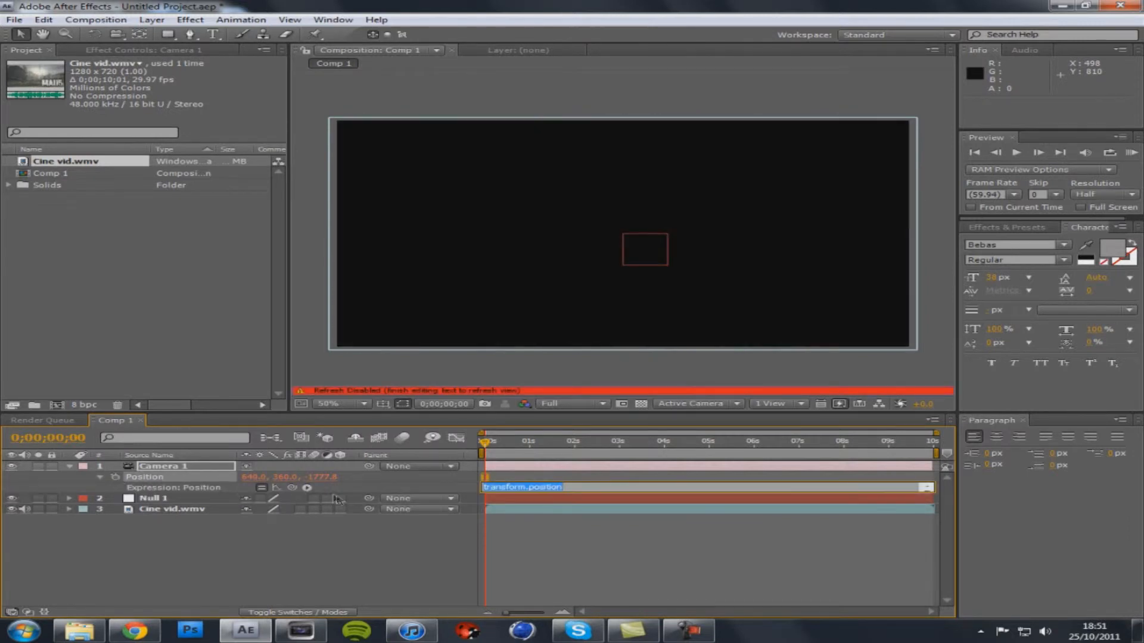
{"action": "type", "text": "wiggle(2, 10"}
{"action": "left_click", "coordinate": [427, 531]}
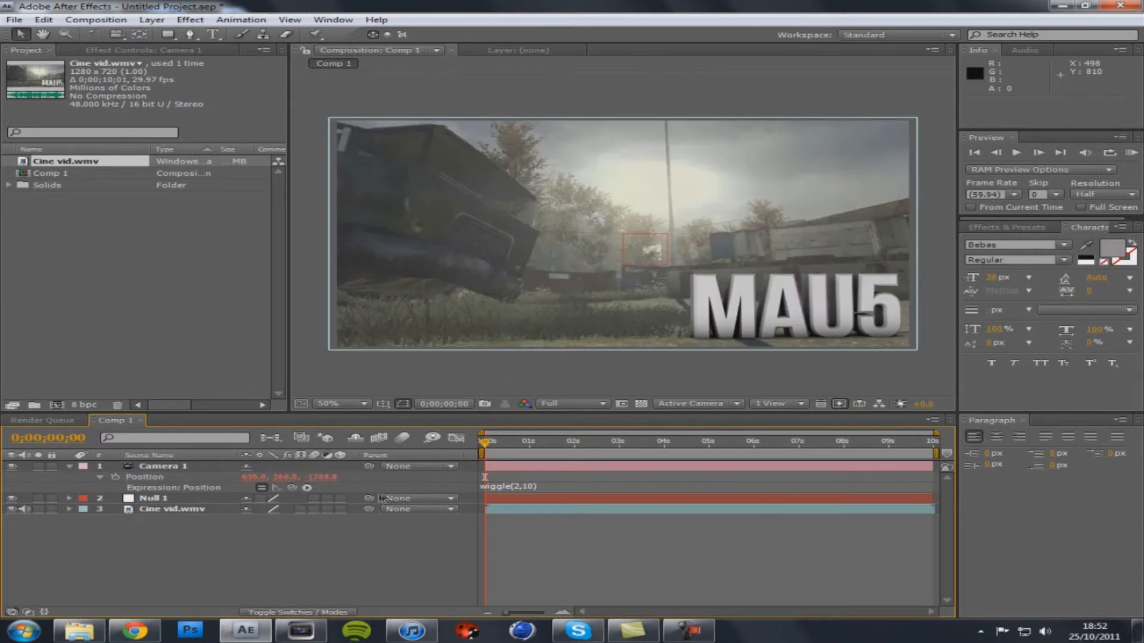
- Parent the Null 1 layer to Camera 1 and the Cine vid.wmv layer to Null 1
{"action": "left_click_drag", "start_coordinate": [369, 498], "coordinate": [173, 467]}
{"action": "left_click_drag", "start_coordinate": [345, 509], "coordinate": [211, 502]}
{"action": "mouse_move", "coordinate": [356, 507]}
{"action": "left_mouse_down"}
{"action": "mouse_move", "coordinate": [231, 500]}
{"action": "mouse_move", "coordinate": [338, 507]}
{"action": "left_mouse_up"}
- Run a RAM preview of Comp 1 to check the camera shake
{"action": "left_click", "coordinate": [1131, 152]}
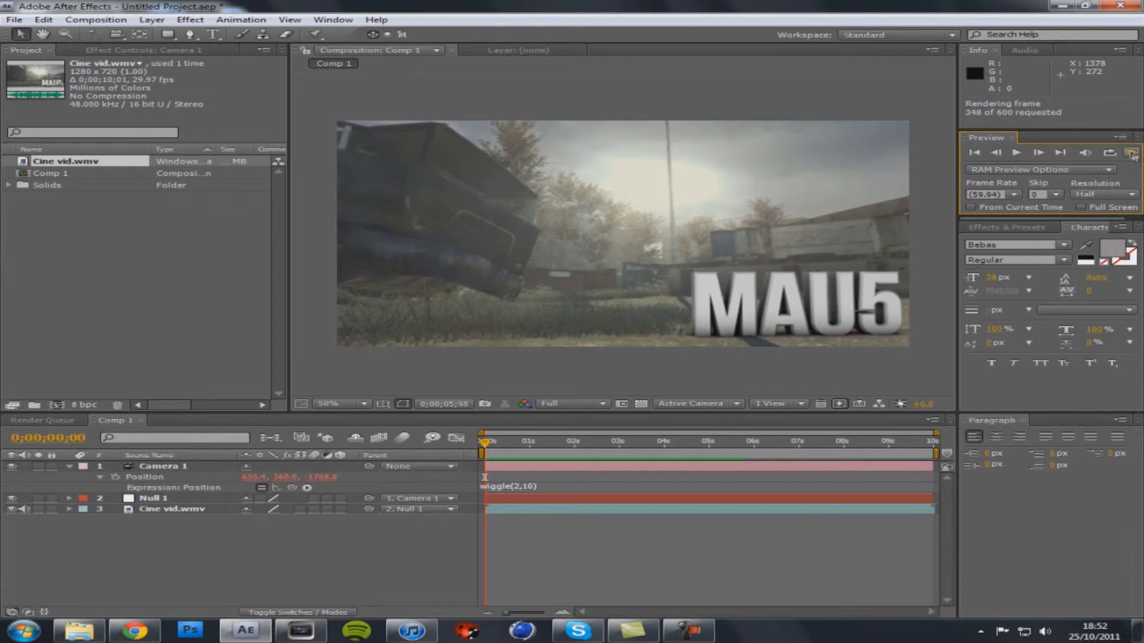
{"action": "left_click", "coordinate": [1132, 154]}
{"action": "left_click", "coordinate": [1132, 153]}
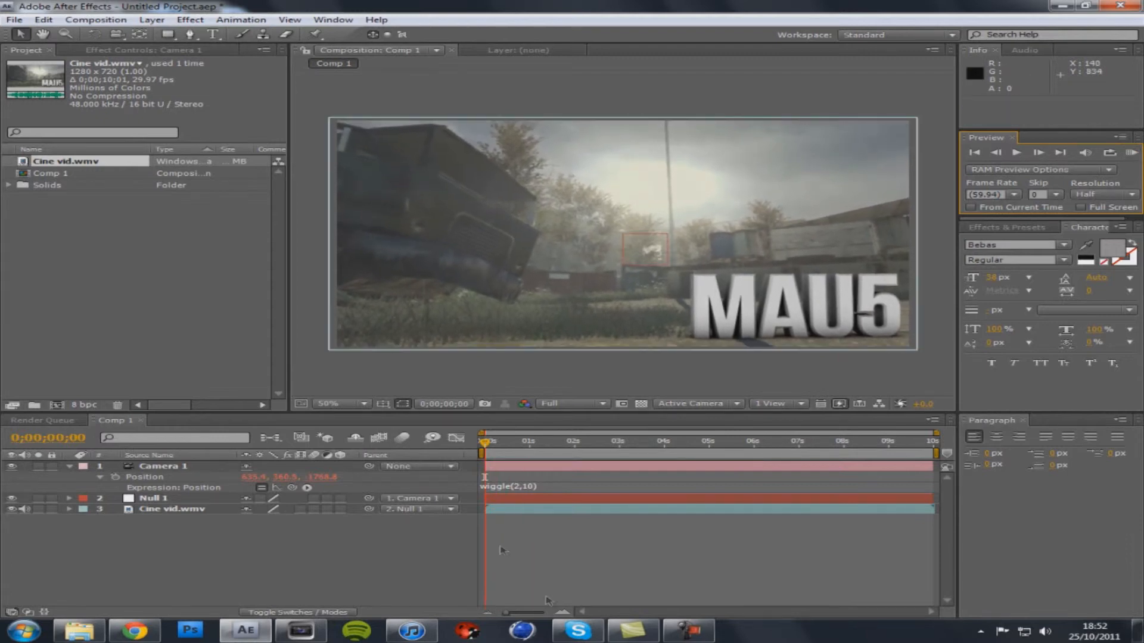
- Change Camera 1's Position expression to wiggle(1,7) and preview the composition again
{"action": "left_click", "coordinate": [518, 489]}
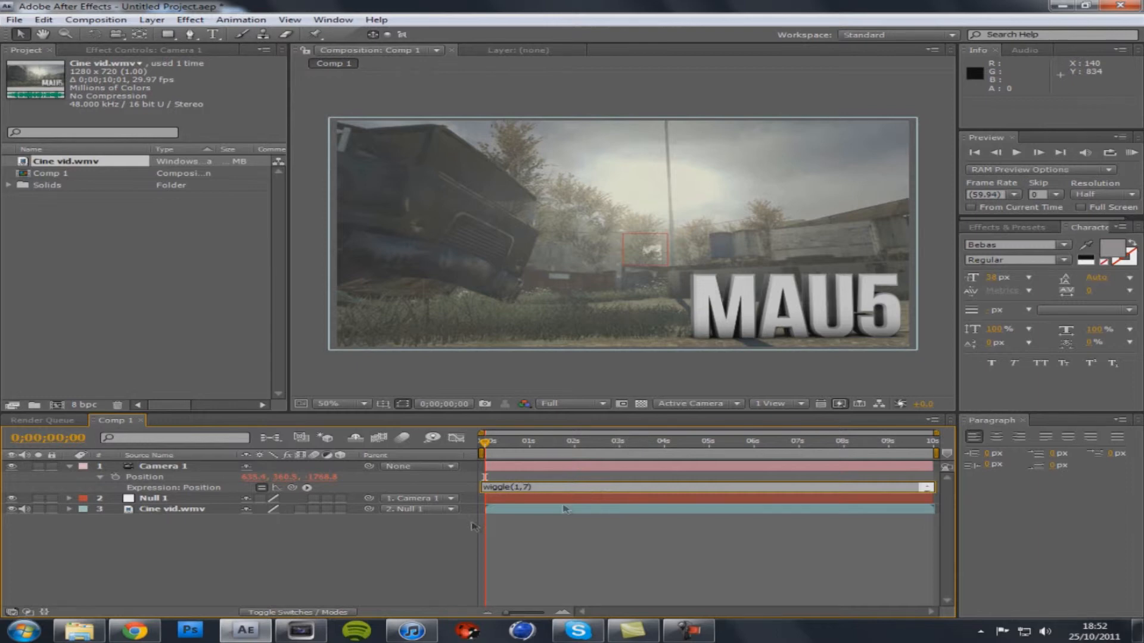
{"action": "left_click", "coordinate": [440, 543]}
{"action": "left_click", "coordinate": [1132, 153]}
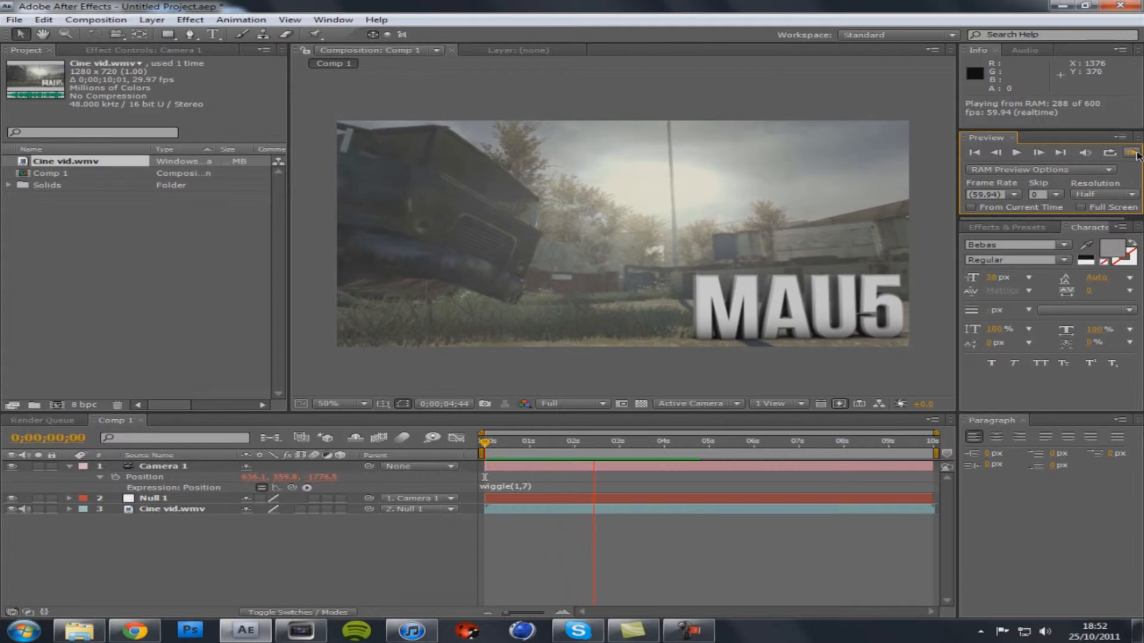
{"action": "left_click", "coordinate": [1132, 153]}
- Add Comp 1 to the render queue with Best Settings and a Lossless Video For Windows output module
{"action": "left_click", "coordinate": [102, 20]}
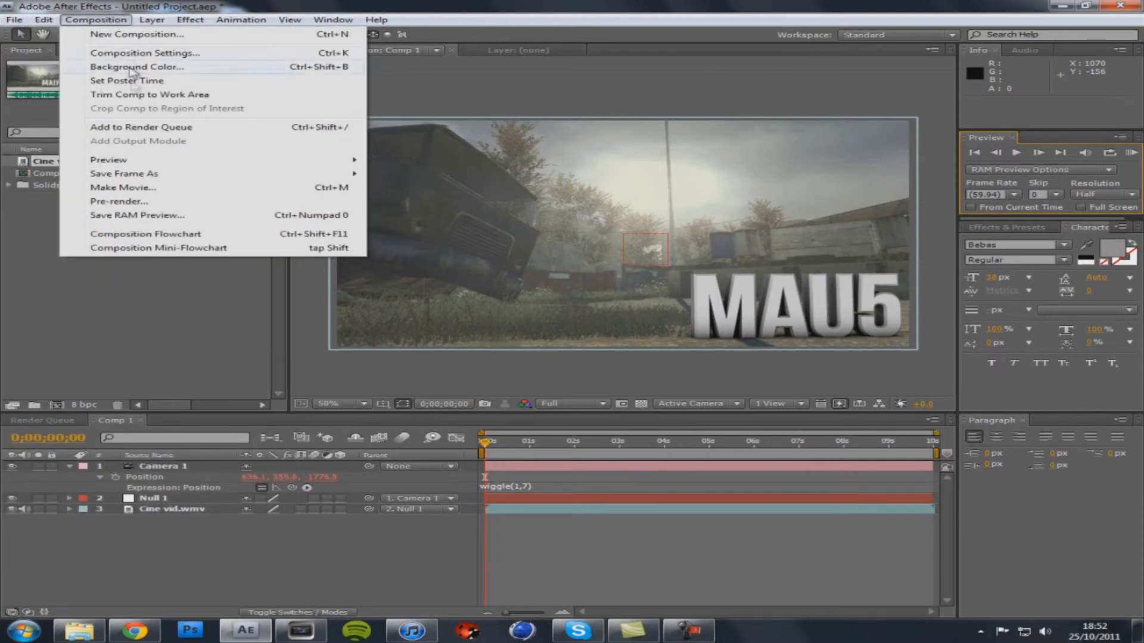
{"action": "left_click", "coordinate": [137, 128]}
{"action": "left_click", "coordinate": [163, 490]}
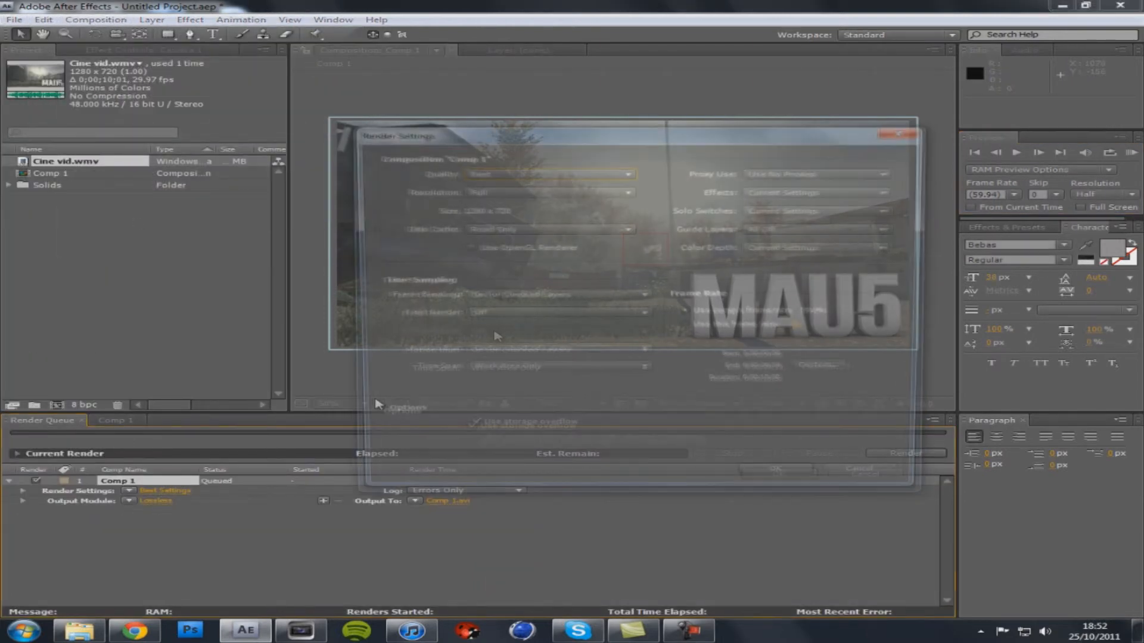
{"action": "left_click", "coordinate": [792, 482]}
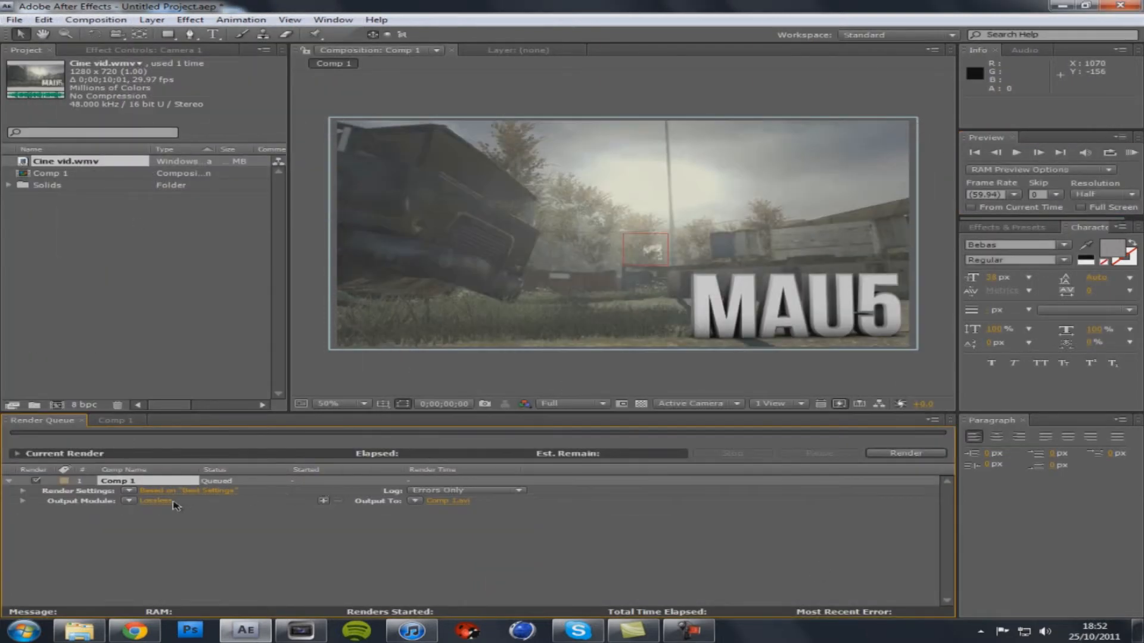
{"action": "left_click", "coordinate": [163, 500]}
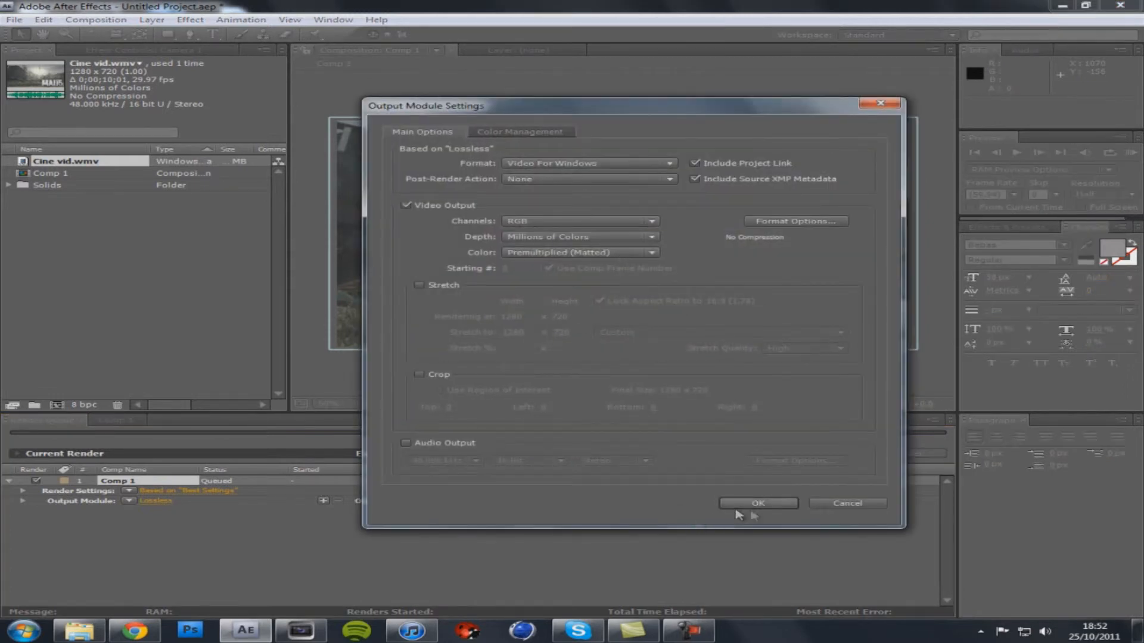
{"action": "left_click", "coordinate": [755, 504]}
- Set the output movie to "cine with wiggle" on the Desktop as AVI and start the render
{"action": "left_click", "coordinate": [451, 503]}
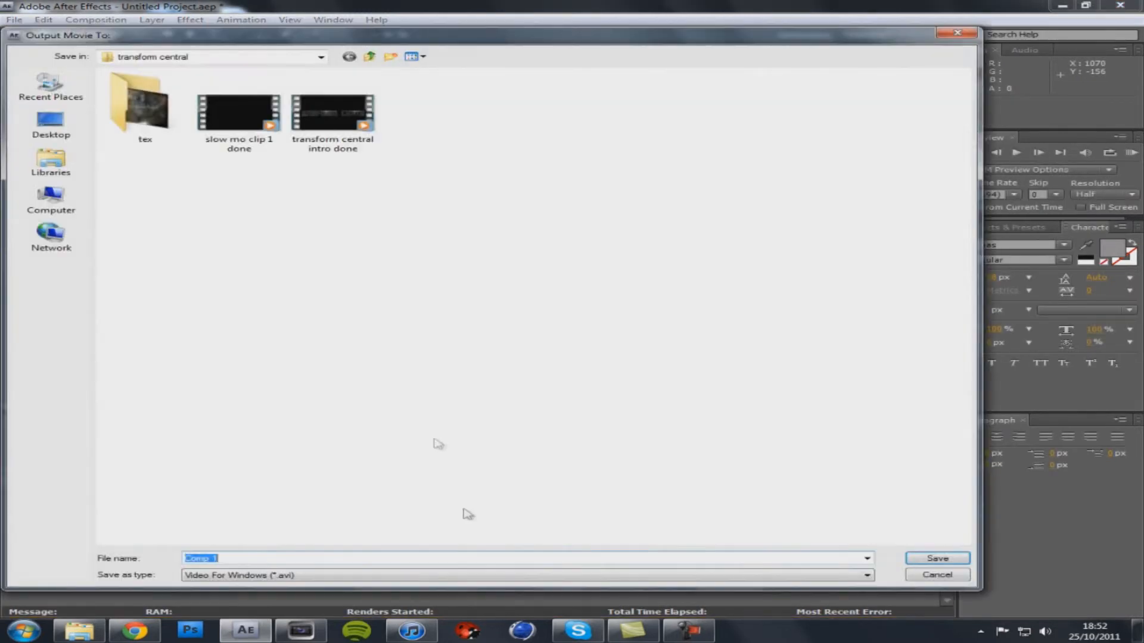
{"action": "key", "text": "BackSpace"}
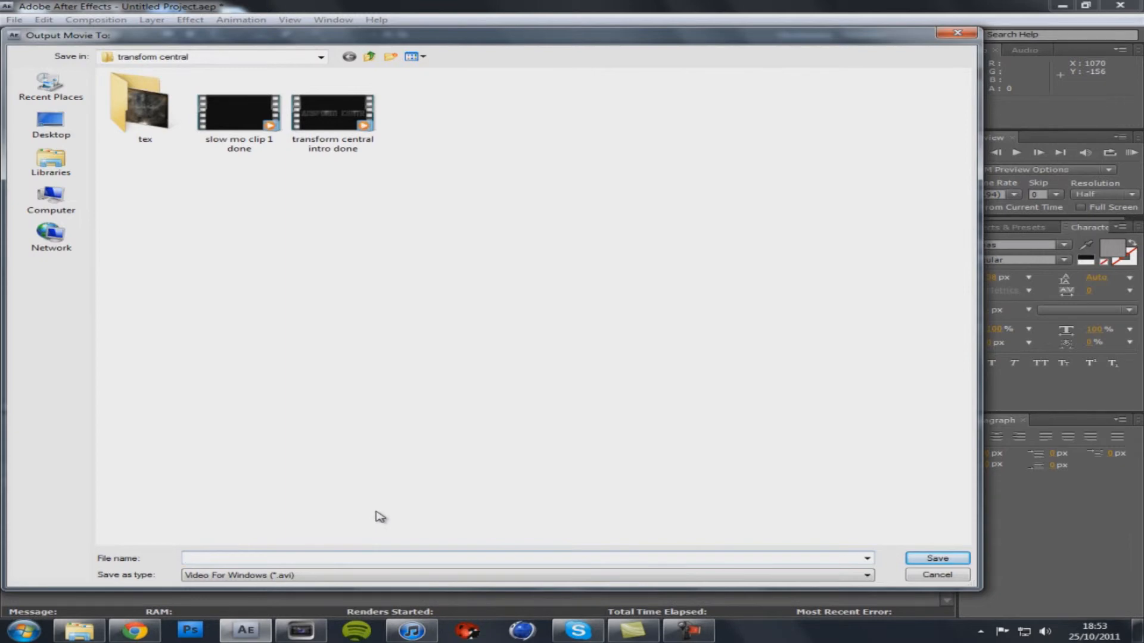
{"action": "type", "text": "th wiggle"}
{"action": "left_click", "coordinate": [51, 124]}
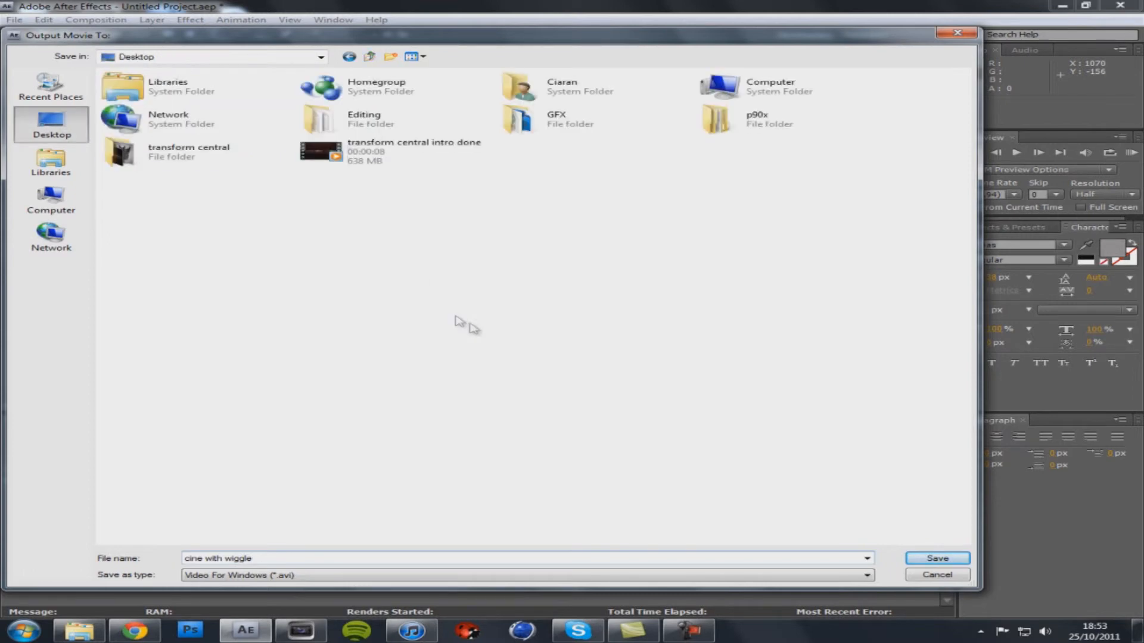
{"action": "left_click", "coordinate": [914, 564]}
{"action": "left_click", "coordinate": [919, 458]}
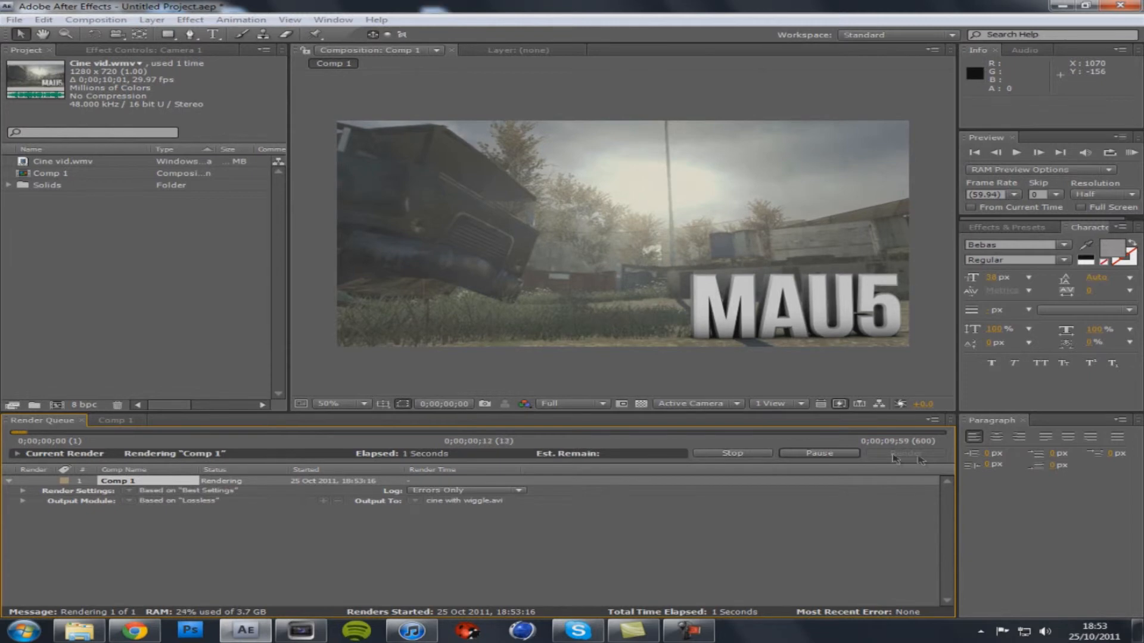
{"action": "left_click", "coordinate": [689, 630]}
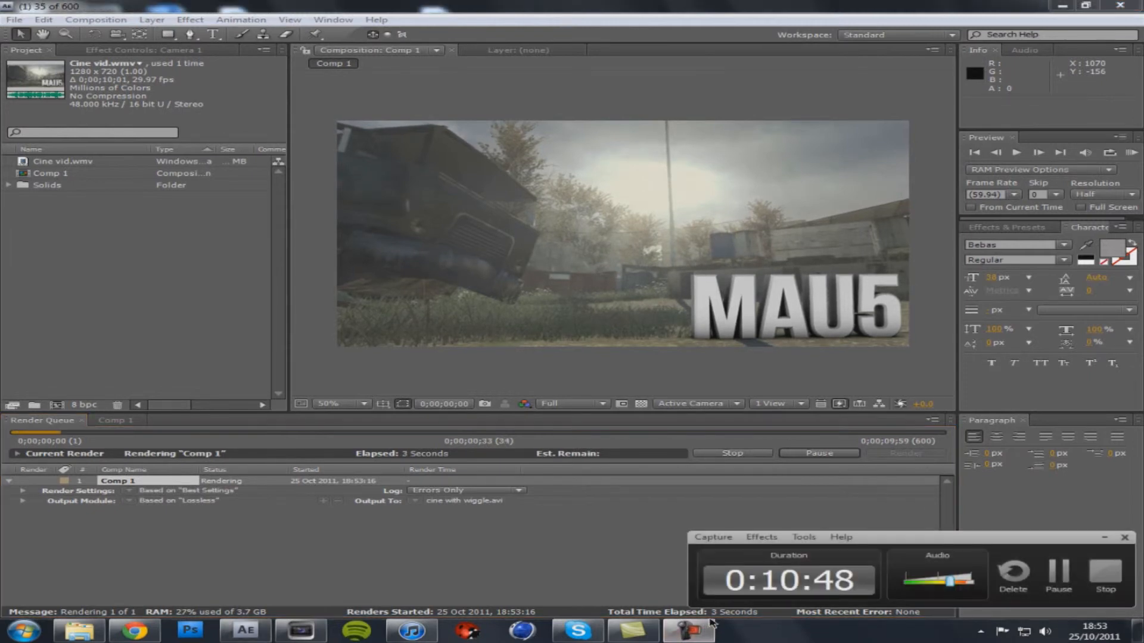
{"action": "left_click", "coordinate": [1058, 571]}
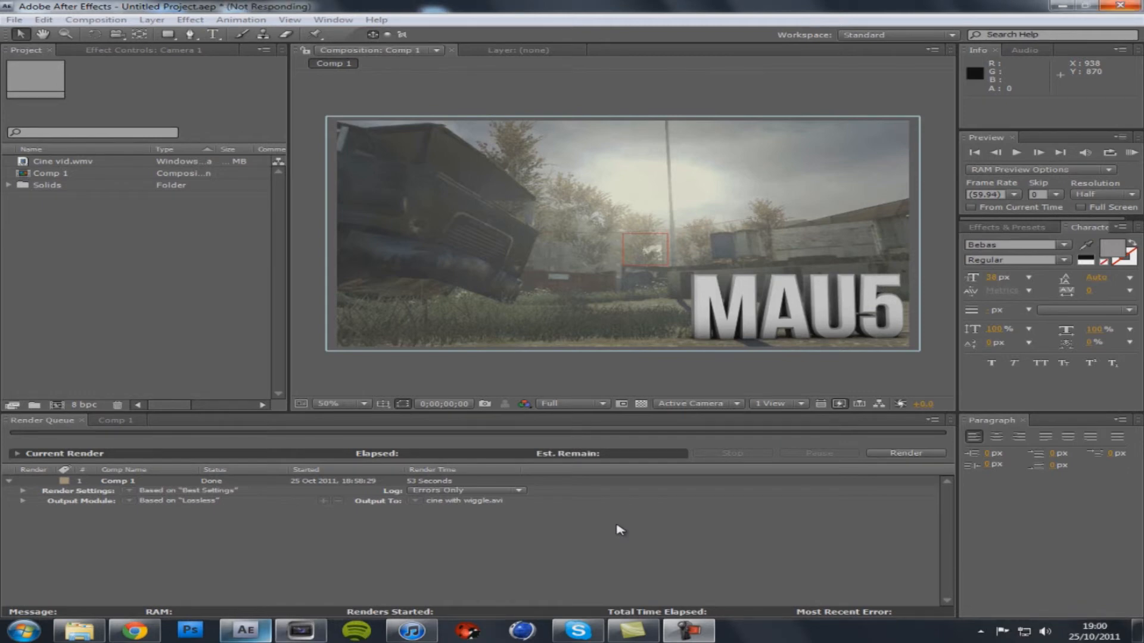
- Switch to Vegas Pro, find the "cine with wiggle" video and place it at the start of the timeline's video track
{"action": "key", "text": "alt+Tab"}
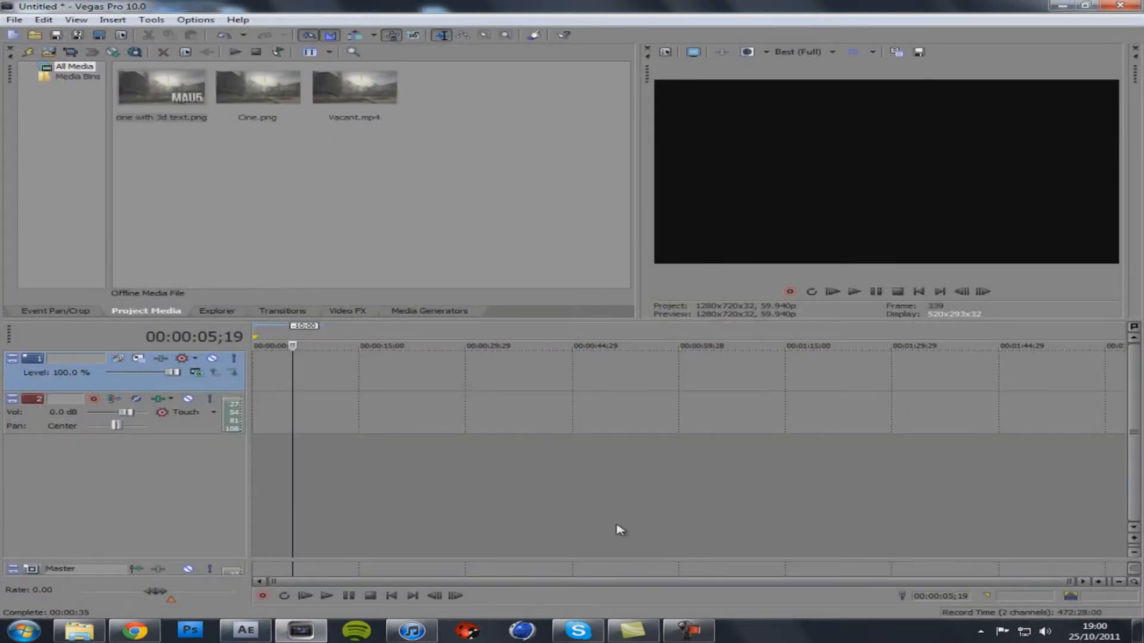
{"action": "key", "text": "super"}
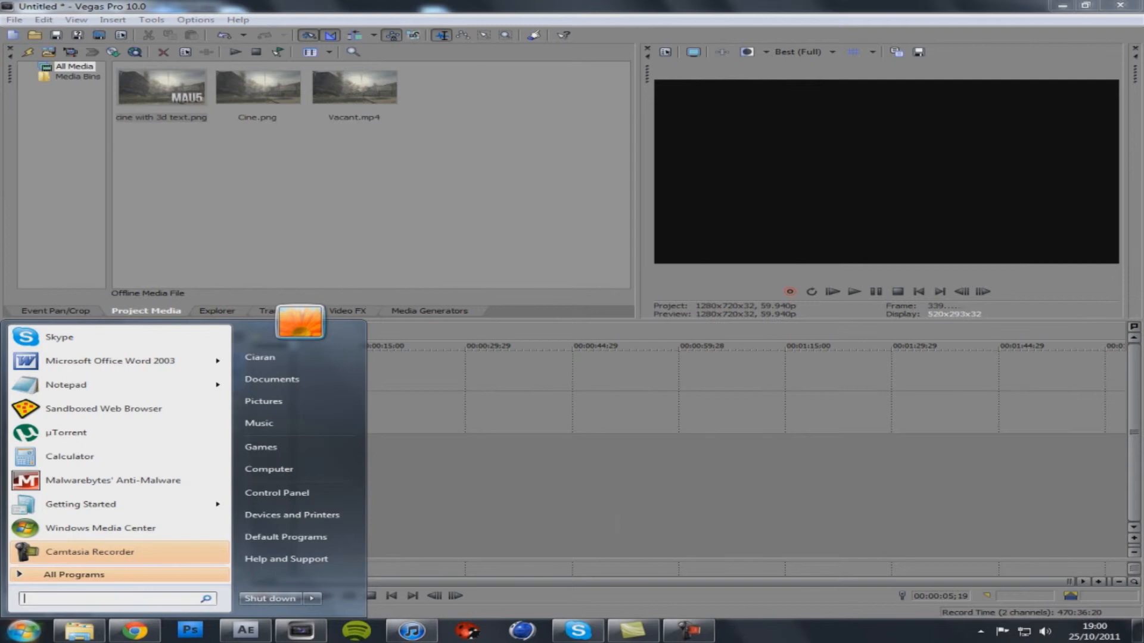
{"action": "type", "text": "cine"}
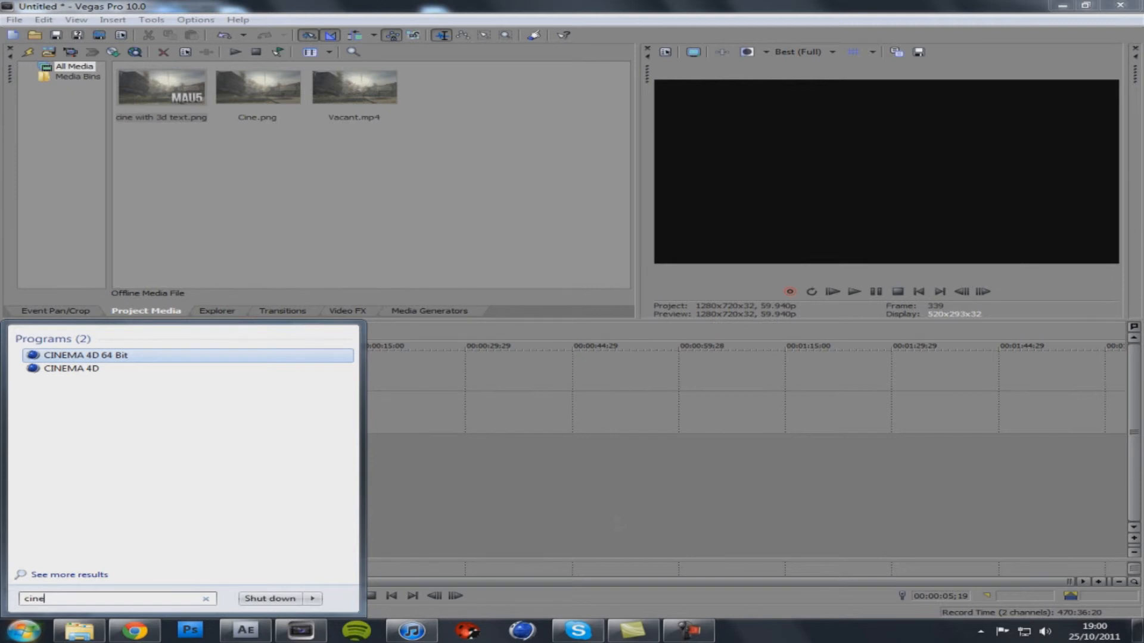
{"action": "type", "text": " with wiggle"}
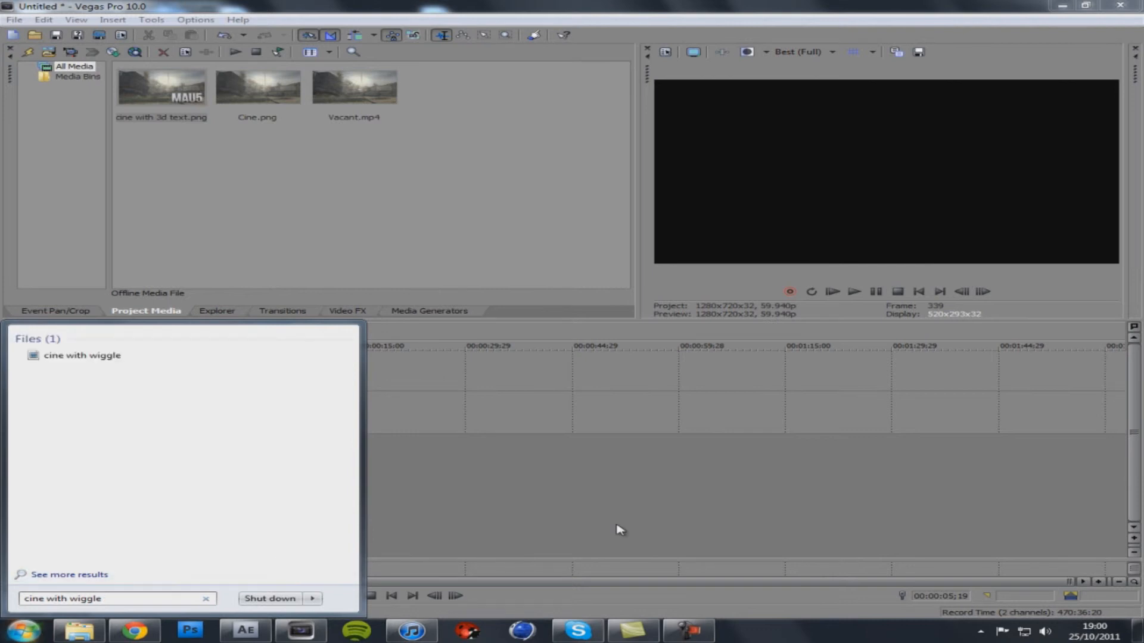
{"action": "left_click_drag", "start_coordinate": [617, 524], "coordinate": [618, 525]}
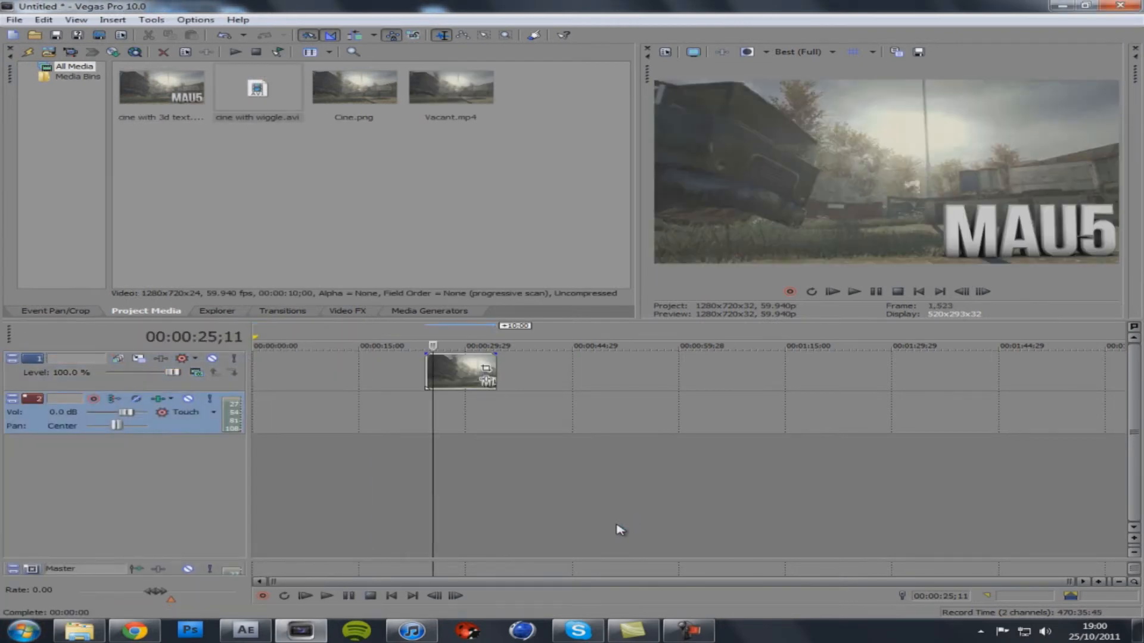
{"action": "key", "text": "Home"}
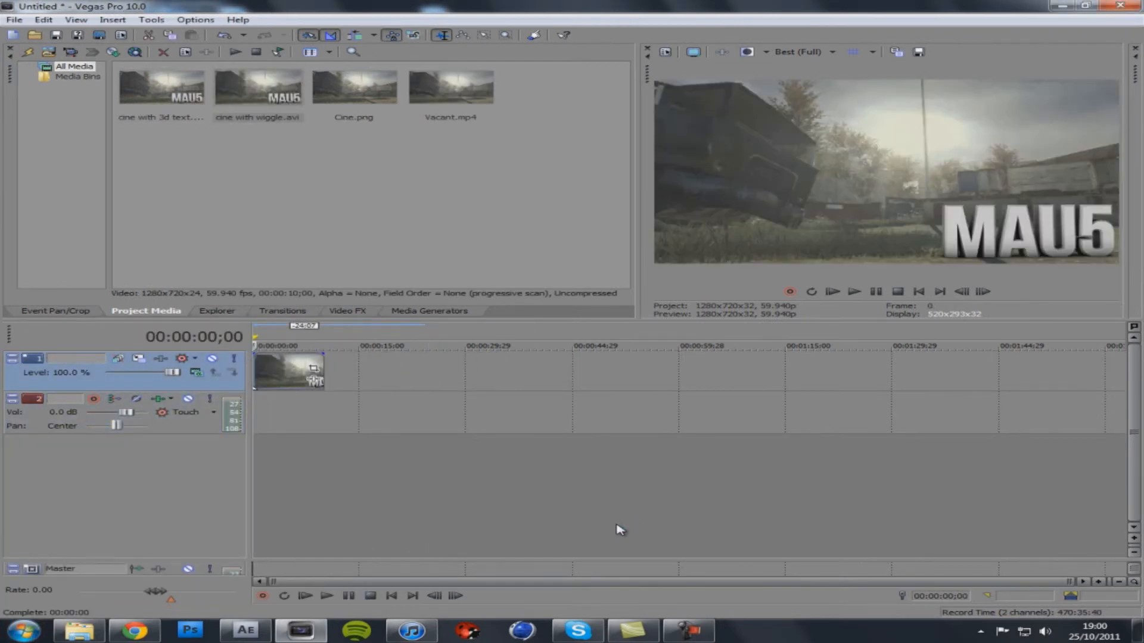
- Check the clip's playback, and add a short fade-in and fade-out to it
{"action": "key", "text": "space"}
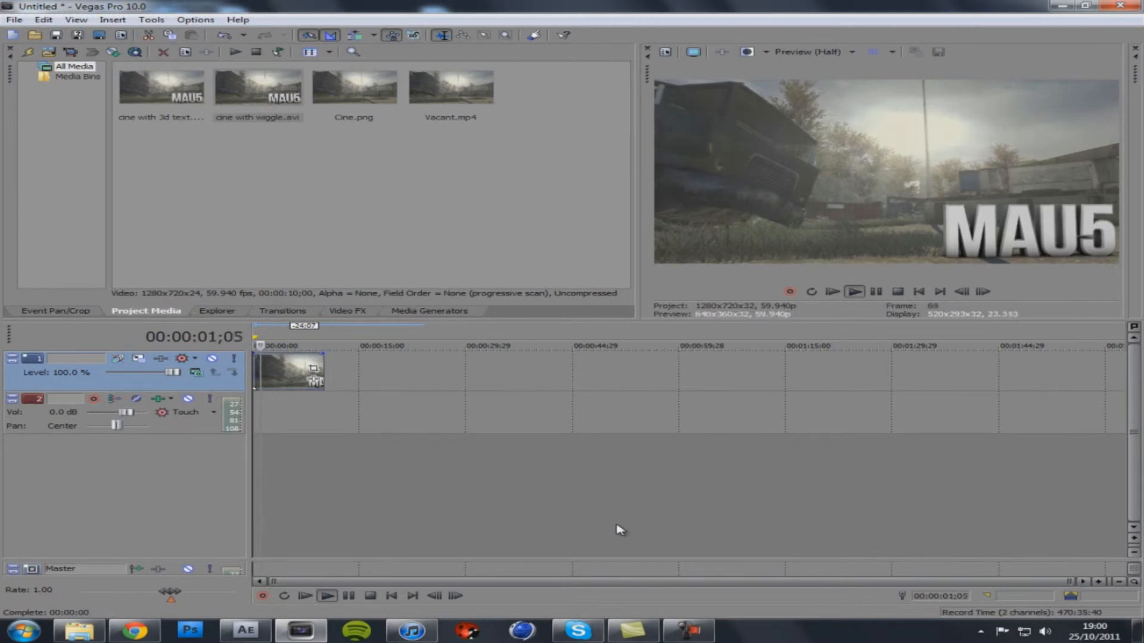
{"action": "key", "text": "space"}
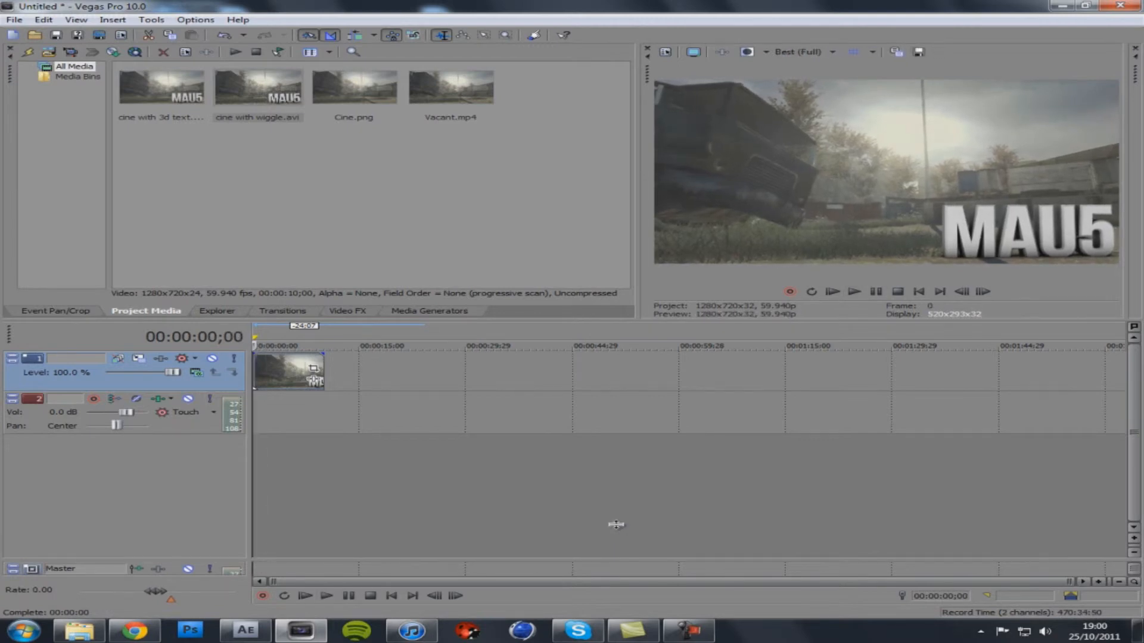
{"action": "scroll", "coordinate": [619, 529], "scroll_direction": "up", "scroll_amount": 3}
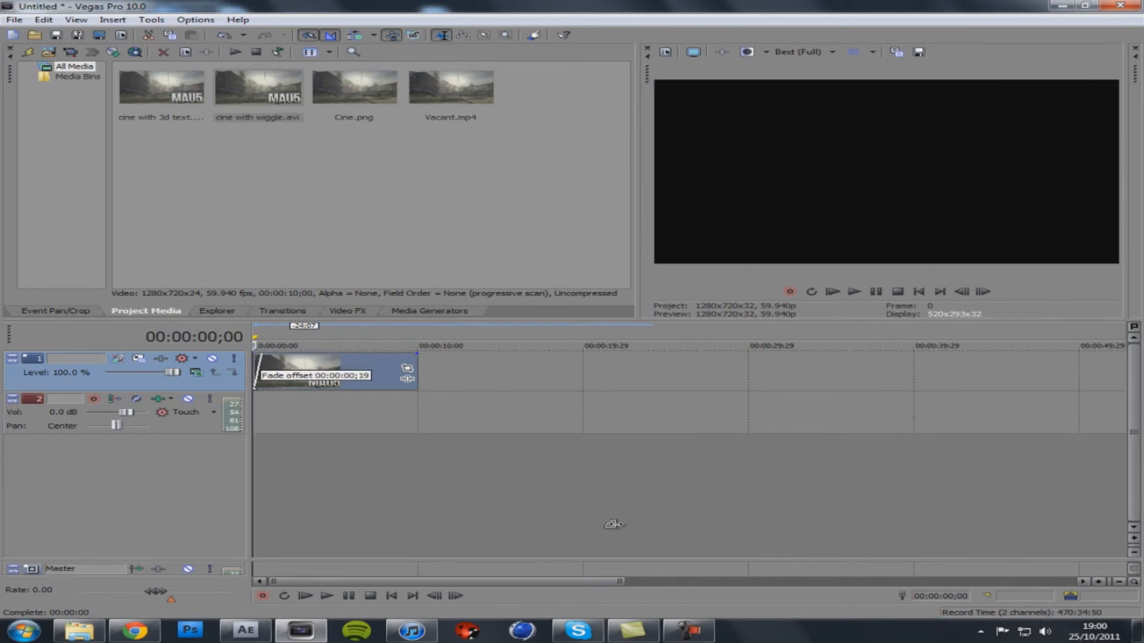
{"action": "left_click_drag", "start_coordinate": [416, 354], "coordinate": [400, 355]}
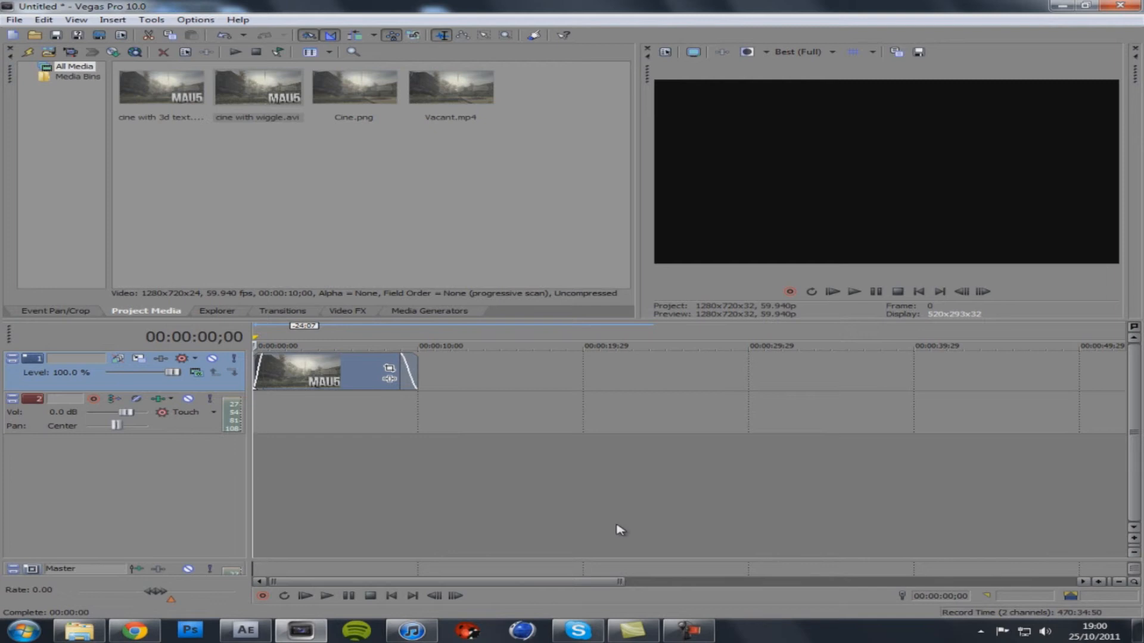
- Apply the default Magic Bullet Looks preset to the clip and open the look file browser in LooksBuilder
{"action": "key", "text": "alt+8"}
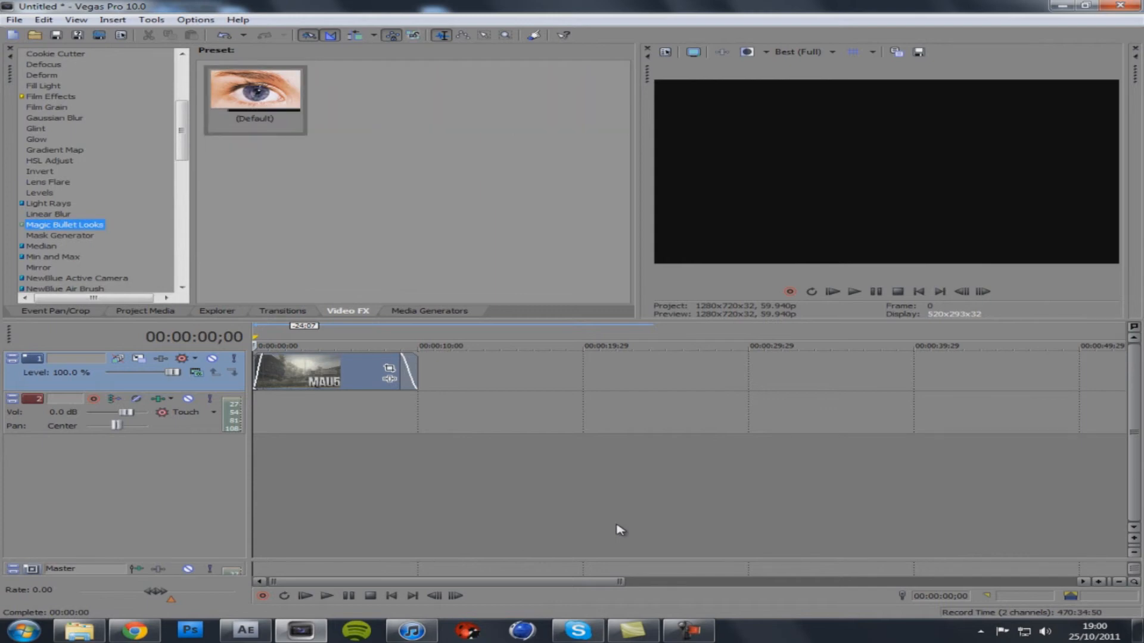
{"action": "left_click_drag", "start_coordinate": [255, 96], "coordinate": [617, 524]}
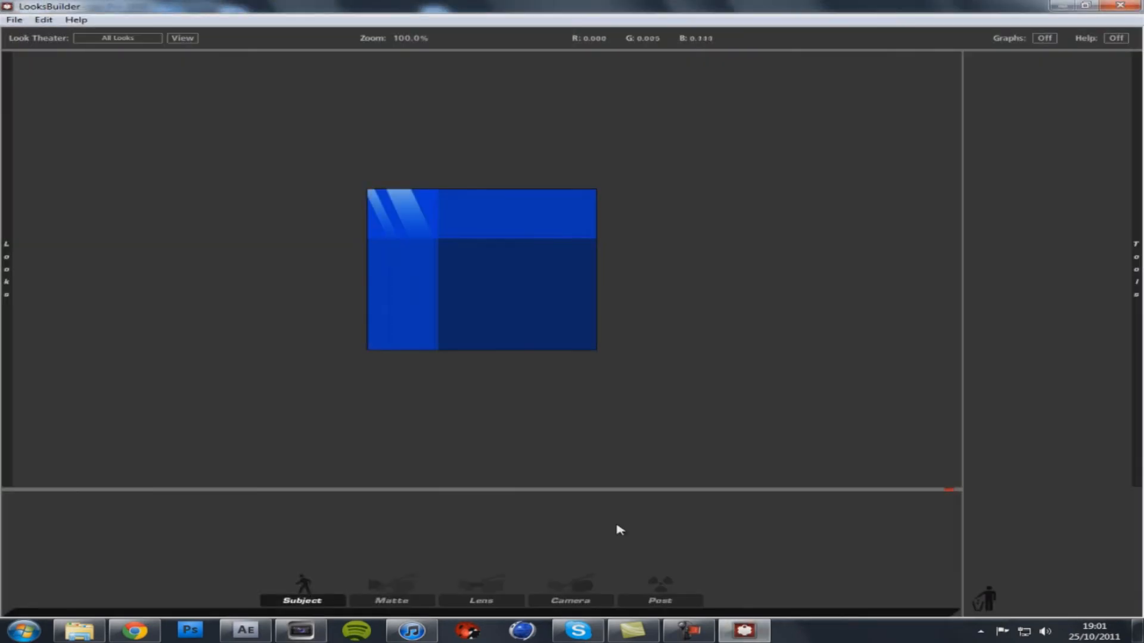
{"action": "key", "text": "alt"}
{"action": "key", "text": "f"}
{"action": "key", "text": "Down"}
{"action": "key", "text": "Down"}
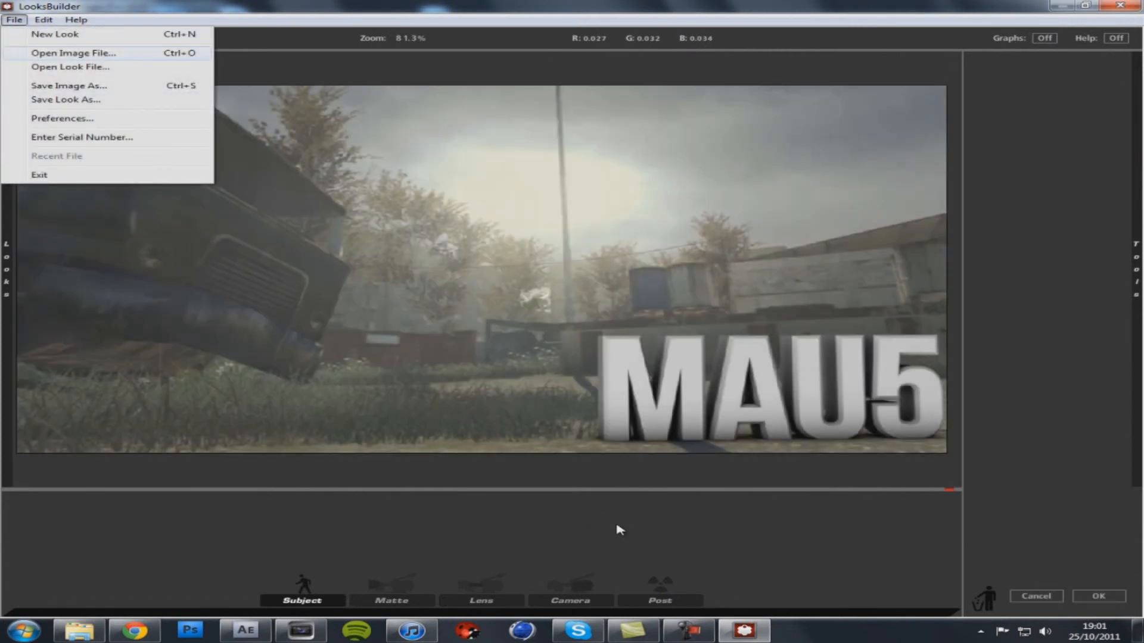
{"action": "key", "text": "Escape"}
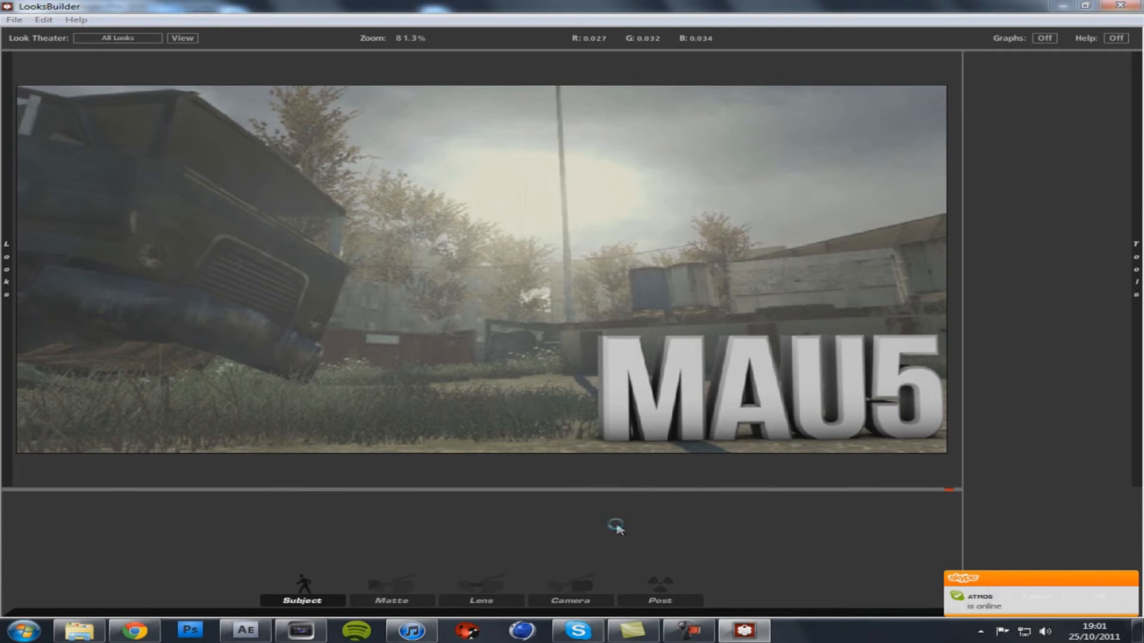
{"action": "key", "text": "ctrl+o"}
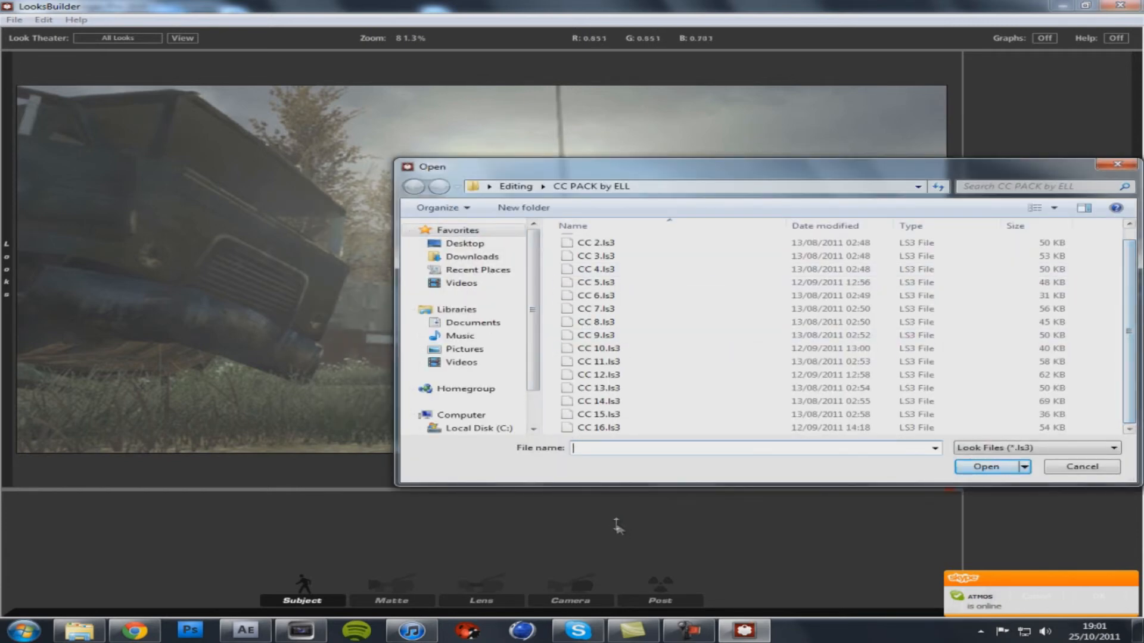
- Go back to the Editing folder and open its "Magic Bullet Looks CC's" folder of look files
{"action": "key", "text": "alt+Up"}
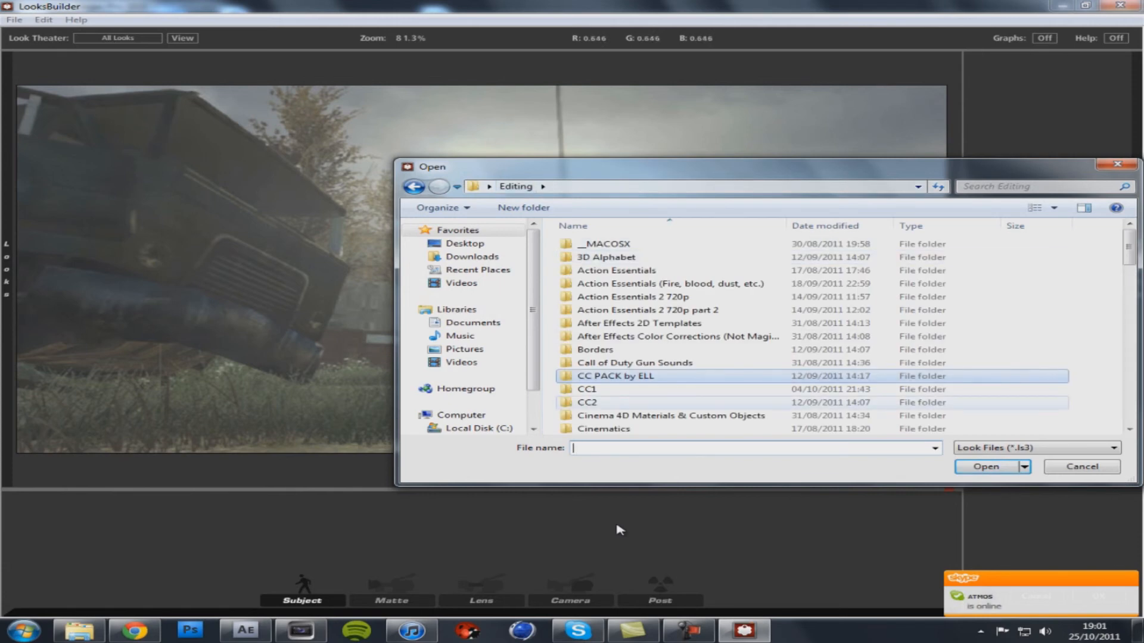
{"action": "key", "text": "Down"}
{"action": "key", "text": "Return"}
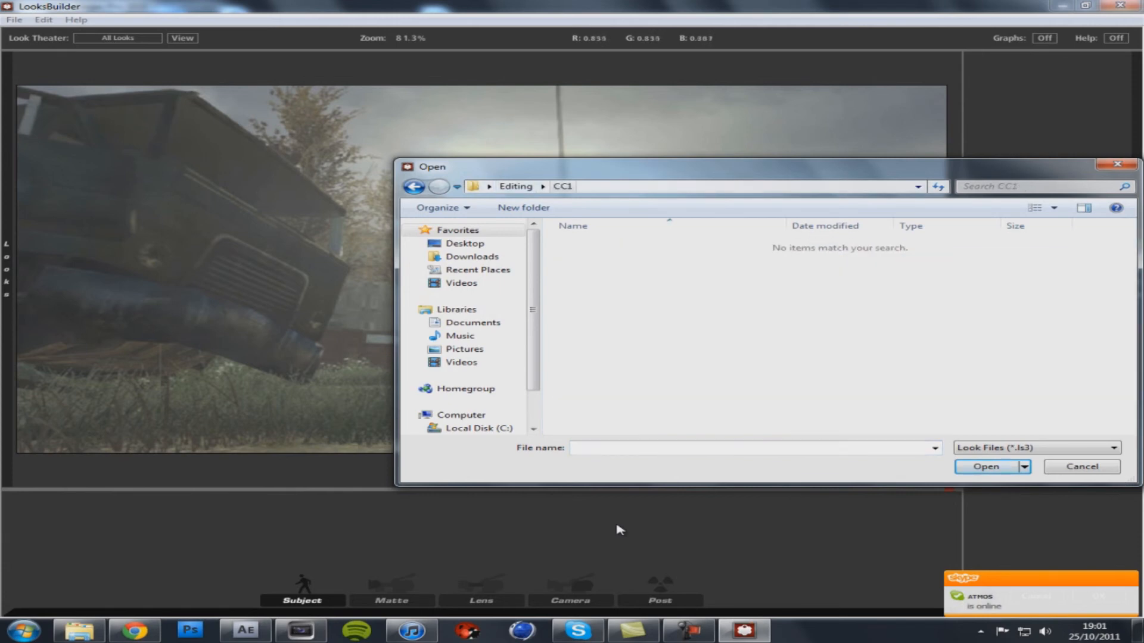
{"action": "key", "text": "alt+Up"}
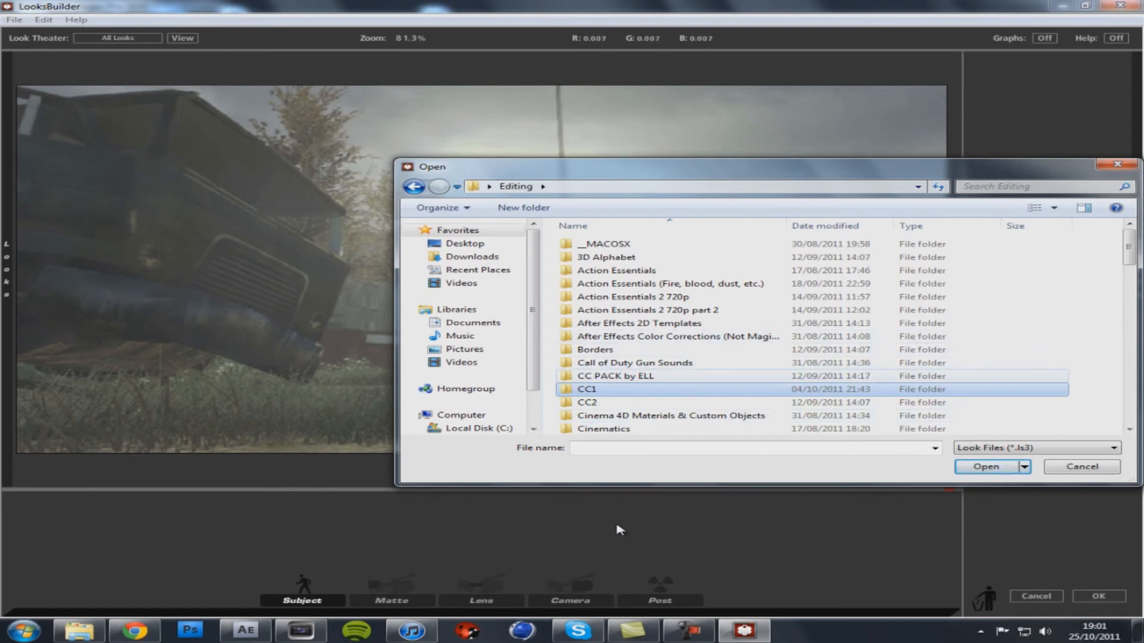
{"action": "key", "text": "Up"}
{"action": "key", "text": "Up"}
{"action": "key", "text": "Up"}
{"action": "key", "text": "Down"}
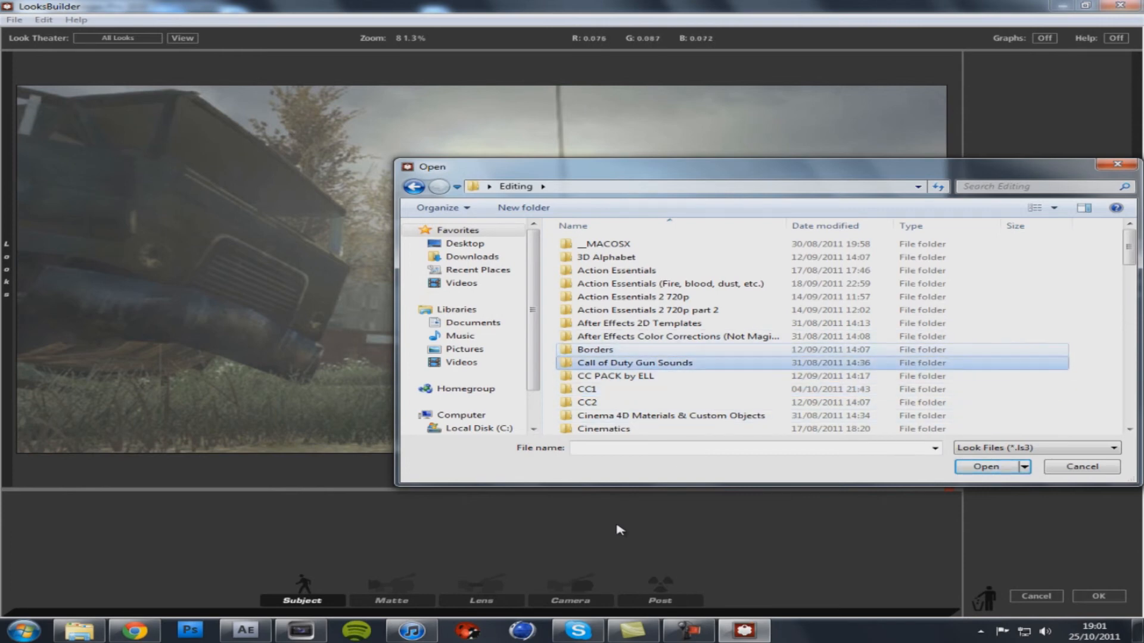
{"action": "key", "text": "m"}
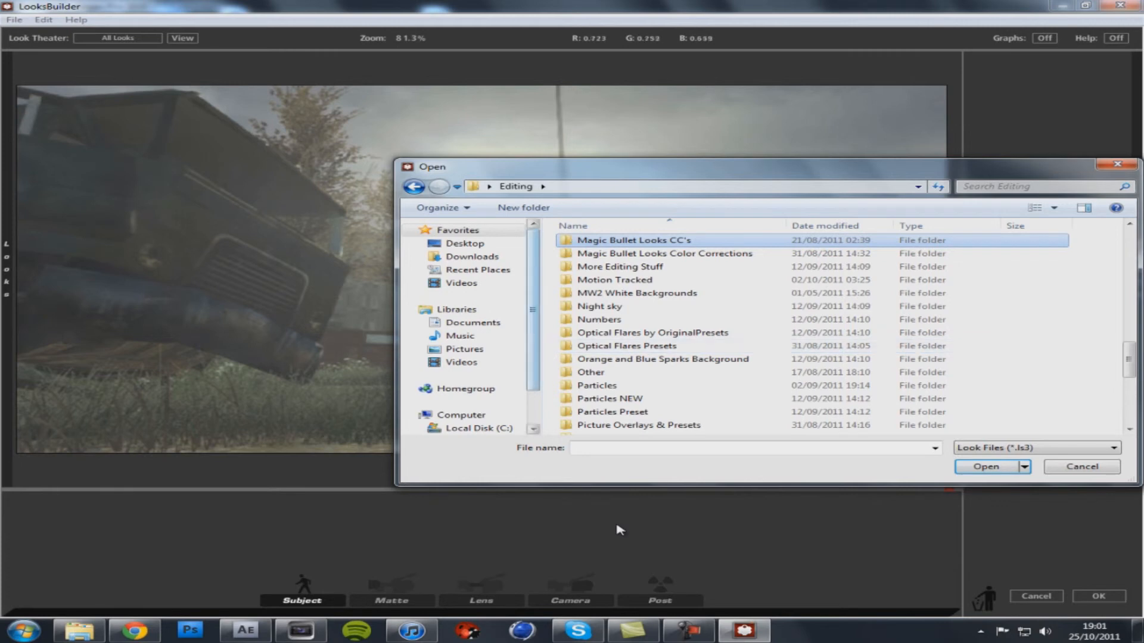
{"action": "key", "text": "Return"}
- Browse the color correction files and try the Clean1.ls3 look on the clip
{"action": "scroll", "coordinate": [619, 530], "scroll_direction": "down", "scroll_amount": 12}
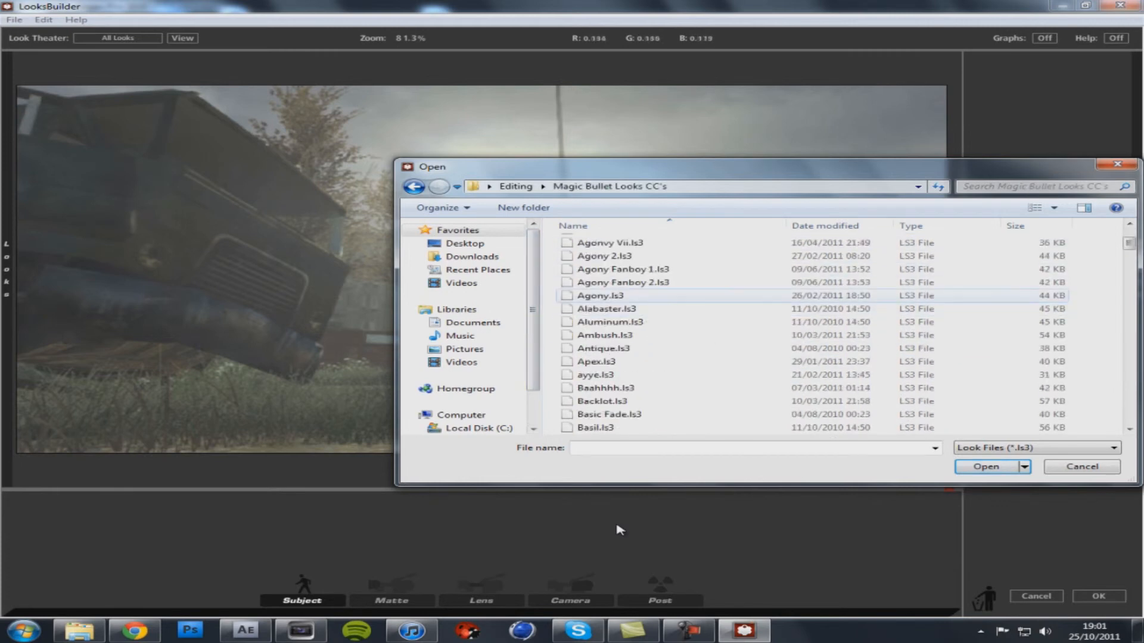
{"action": "scroll", "coordinate": [691, 309], "scroll_direction": "down", "scroll_amount": 1}
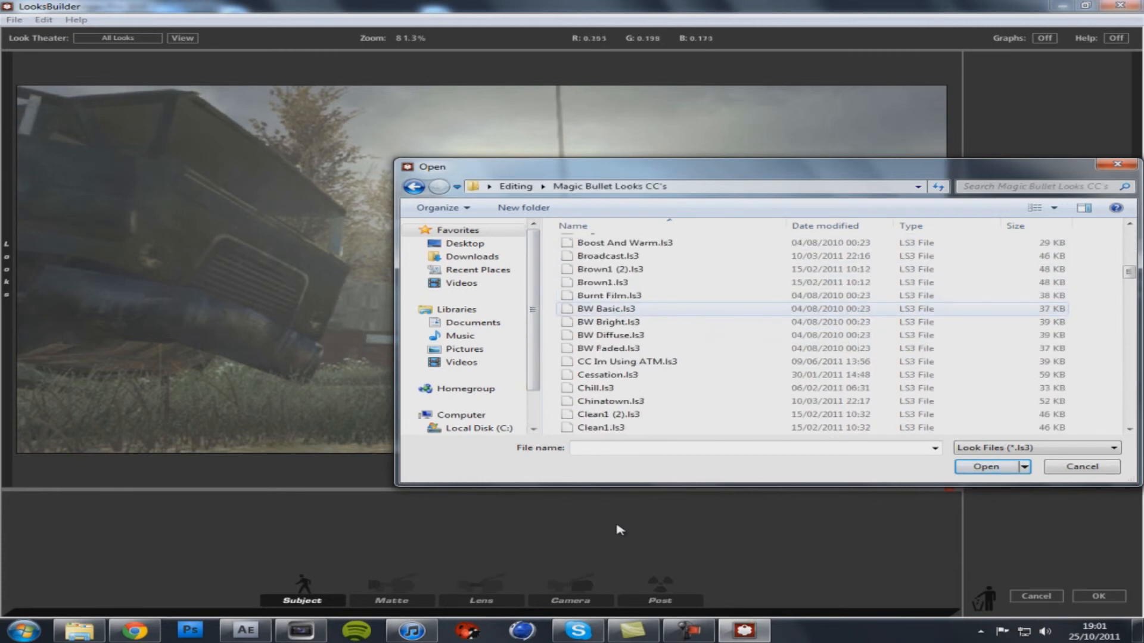
{"action": "left_click", "coordinate": [651, 322]}
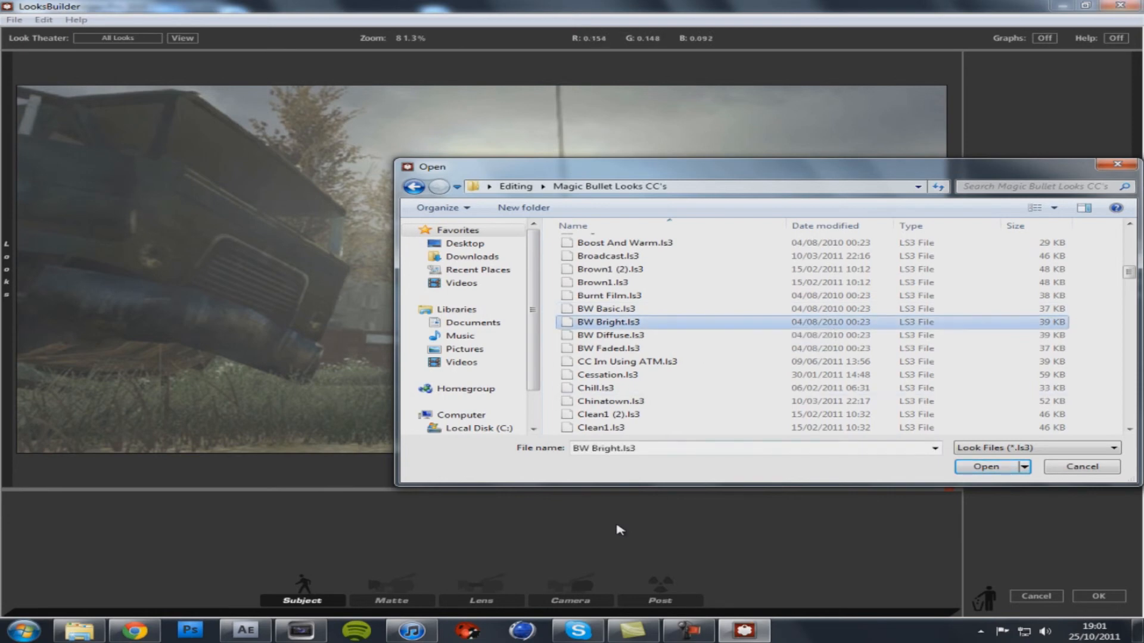
{"action": "scroll", "coordinate": [599, 308], "scroll_direction": "down", "scroll_amount": 3}
{"action": "scroll", "coordinate": [602, 309], "scroll_direction": "up", "scroll_amount": 1}
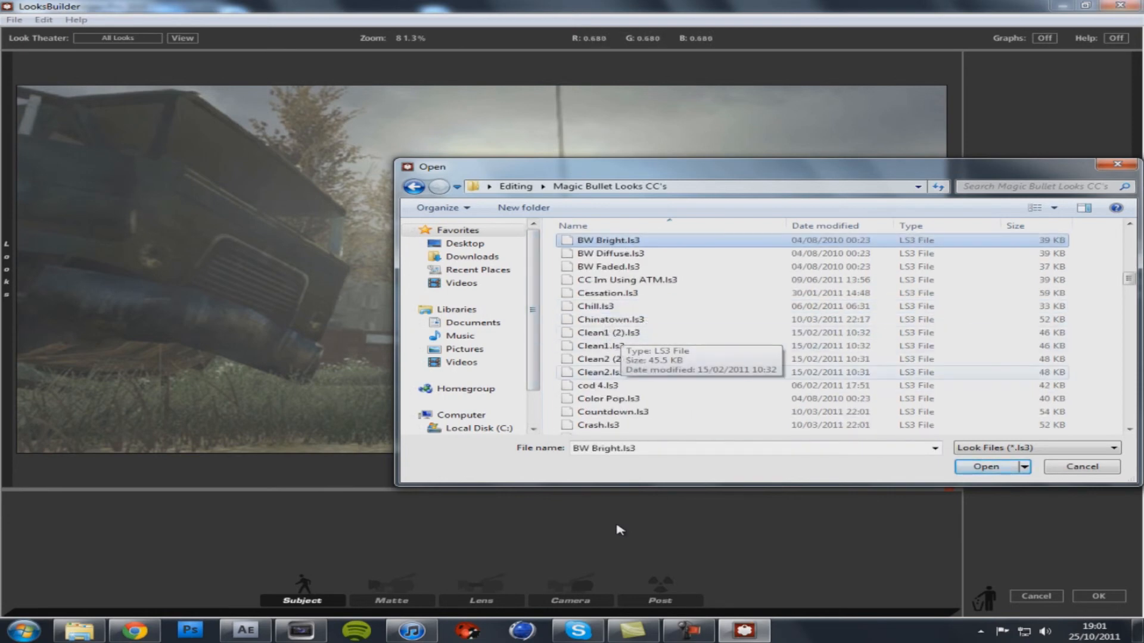
{"action": "left_click", "coordinate": [601, 345]}
{"action": "left_click", "coordinate": [986, 467]}
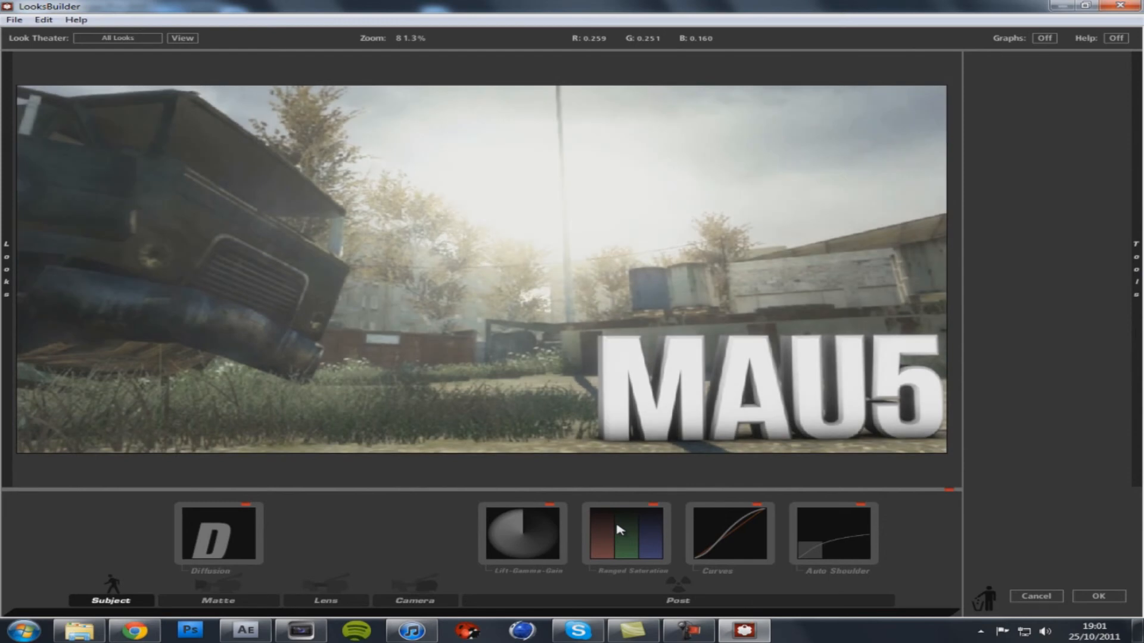
- Load the Zebo 3.ls3 look file from the "Magic Bullet Looks CC's" folder
{"action": "key", "text": "alt+f"}
{"action": "key", "text": "Down"}
{"action": "key", "text": "Down"}
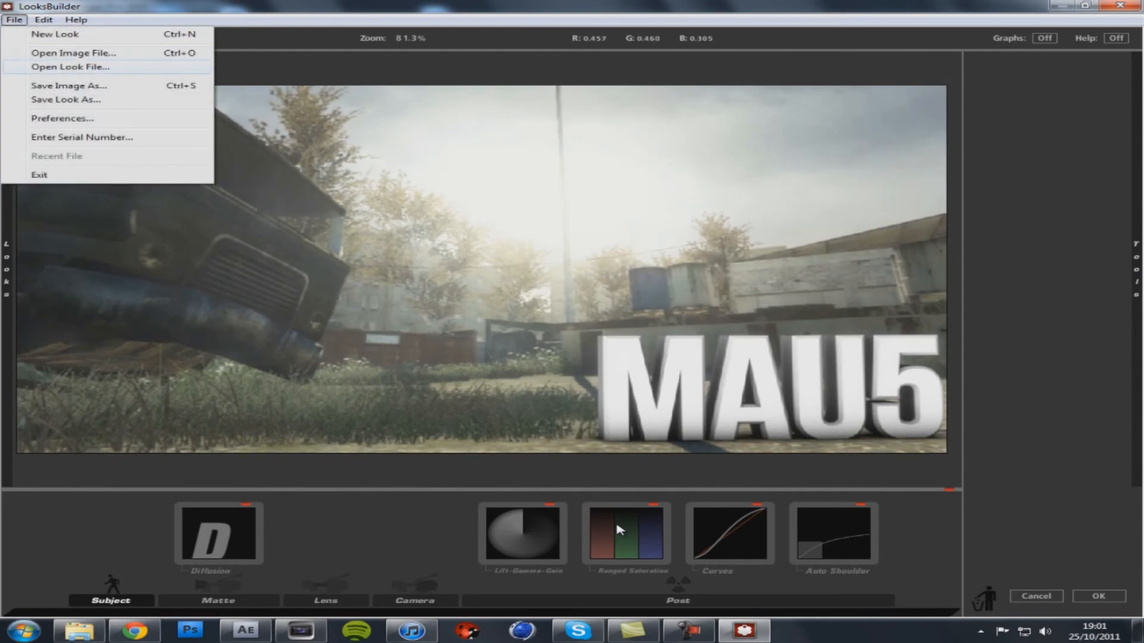
{"action": "key", "text": "Return"}
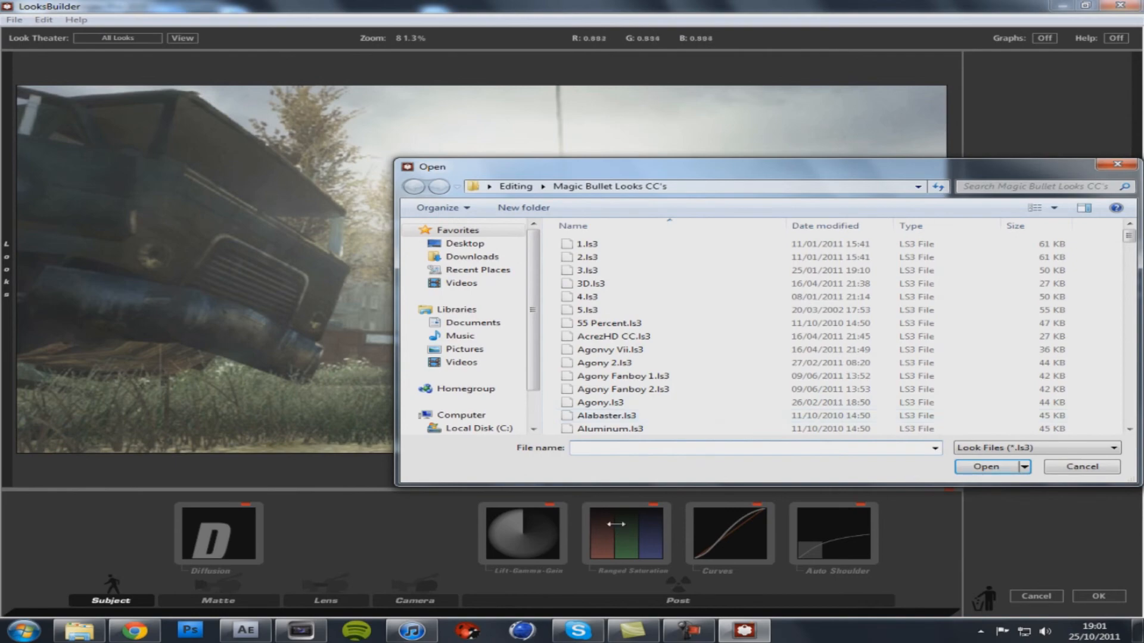
{"action": "left_click_drag", "start_coordinate": [1128, 236], "coordinate": [1128, 416]}
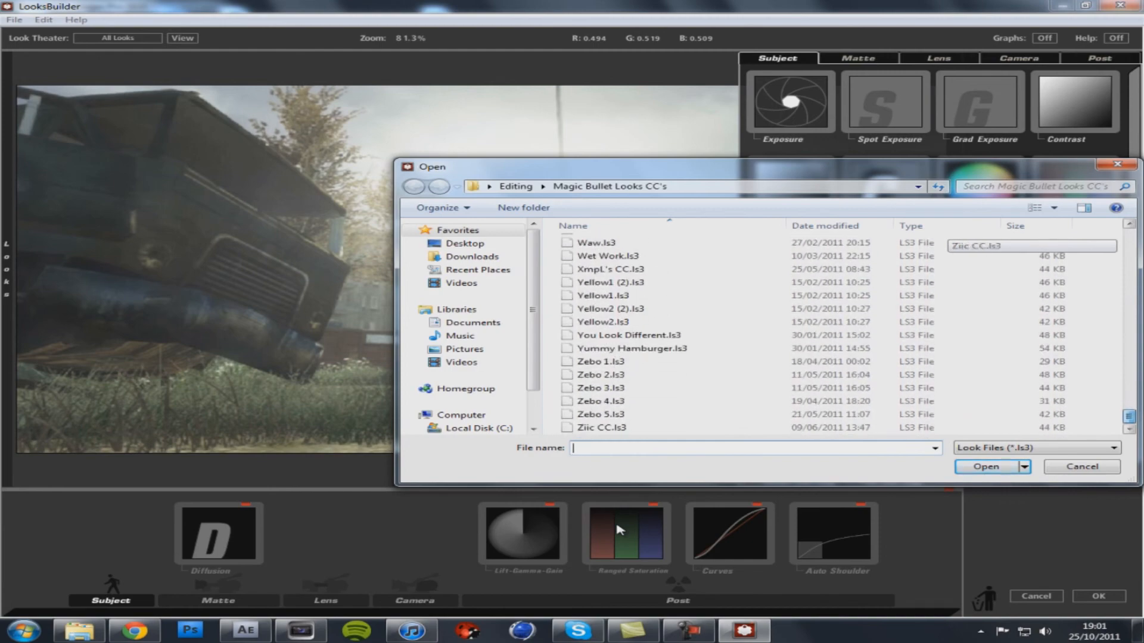
{"action": "left_click", "coordinate": [600, 387]}
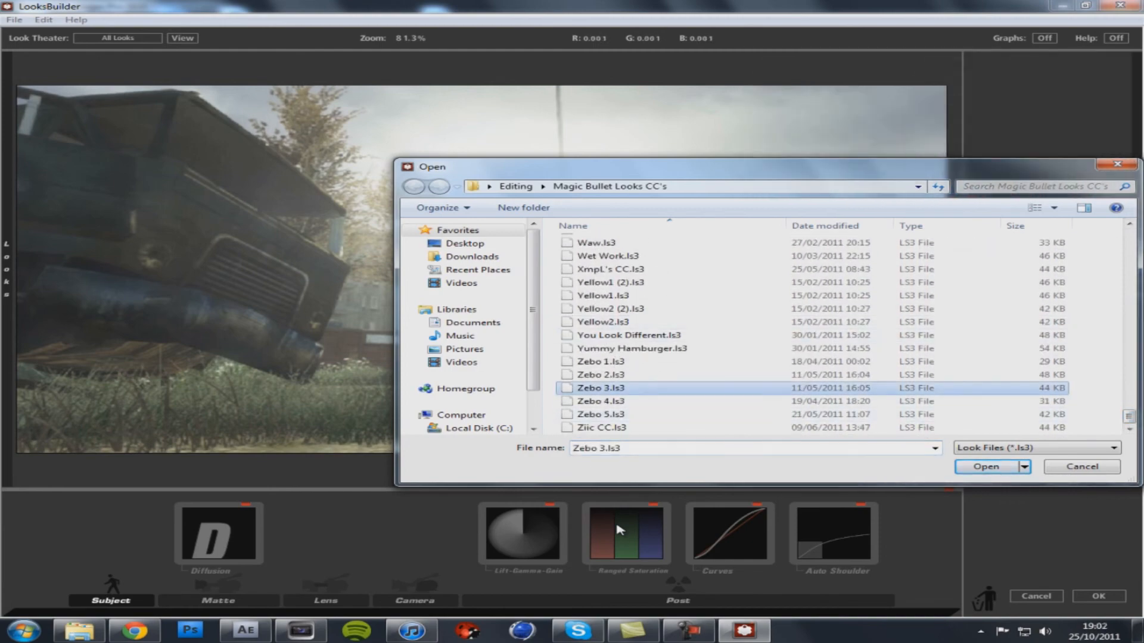
{"action": "key", "text": "Return"}
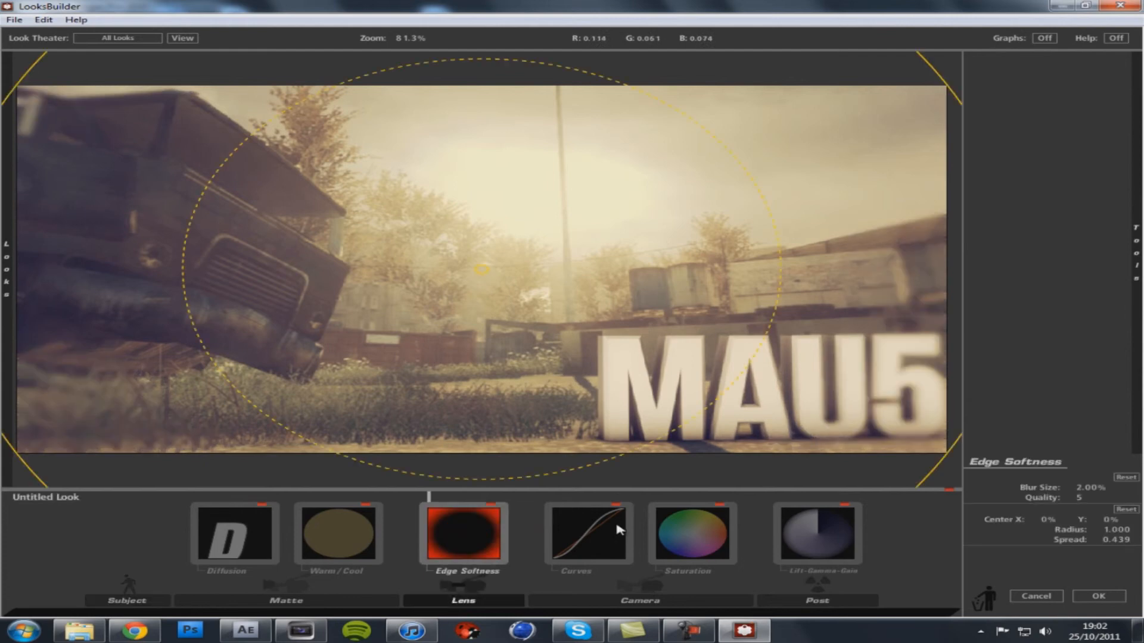
- Widen the Edge Softness area to a radius of about 1.213 and spread of about 0.235, and apply the look to the clip
{"action": "left_click_drag", "start_coordinate": [182, 269], "coordinate": [25, 270]}
{"action": "scroll", "coordinate": [482, 269], "scroll_direction": "down", "scroll_amount": 3}
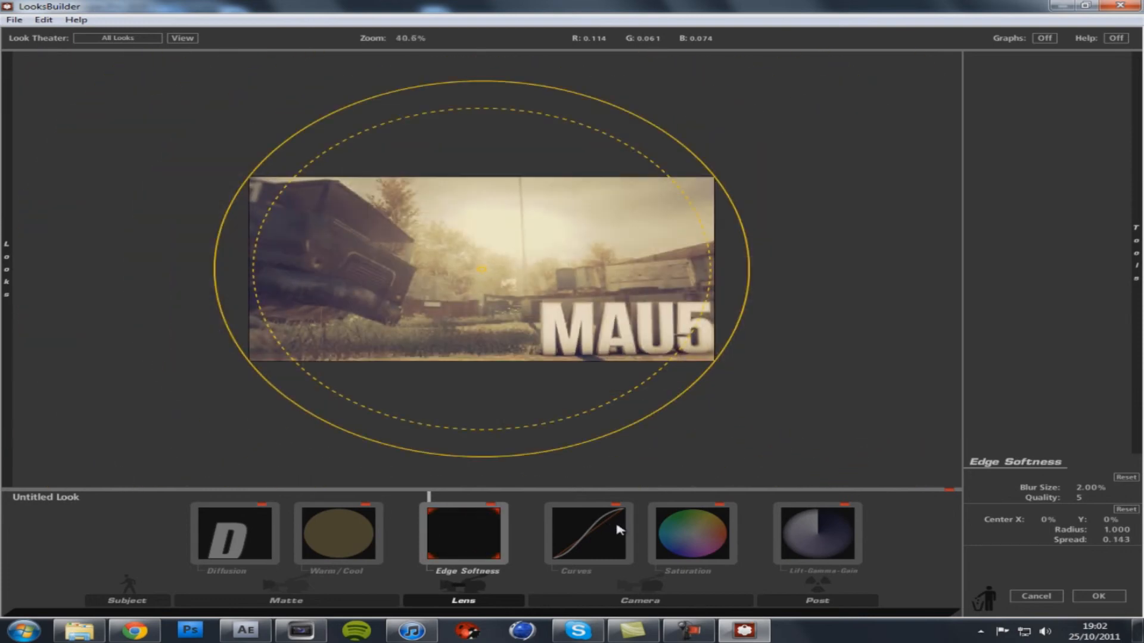
{"action": "mouse_move", "coordinate": [215, 270]}
{"action": "left_mouse_down"}
{"action": "mouse_move", "coordinate": [158, 270]}
{"action": "mouse_move", "coordinate": [233, 269]}
{"action": "left_mouse_up"}
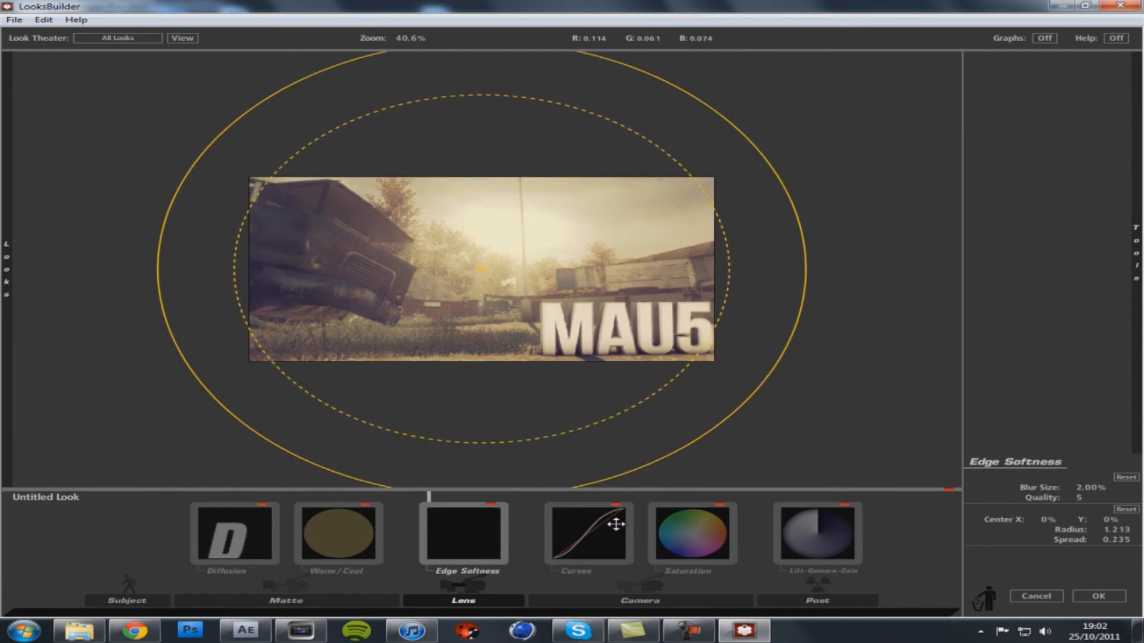
{"action": "scroll", "coordinate": [481, 269], "scroll_direction": "up", "scroll_amount": 3}
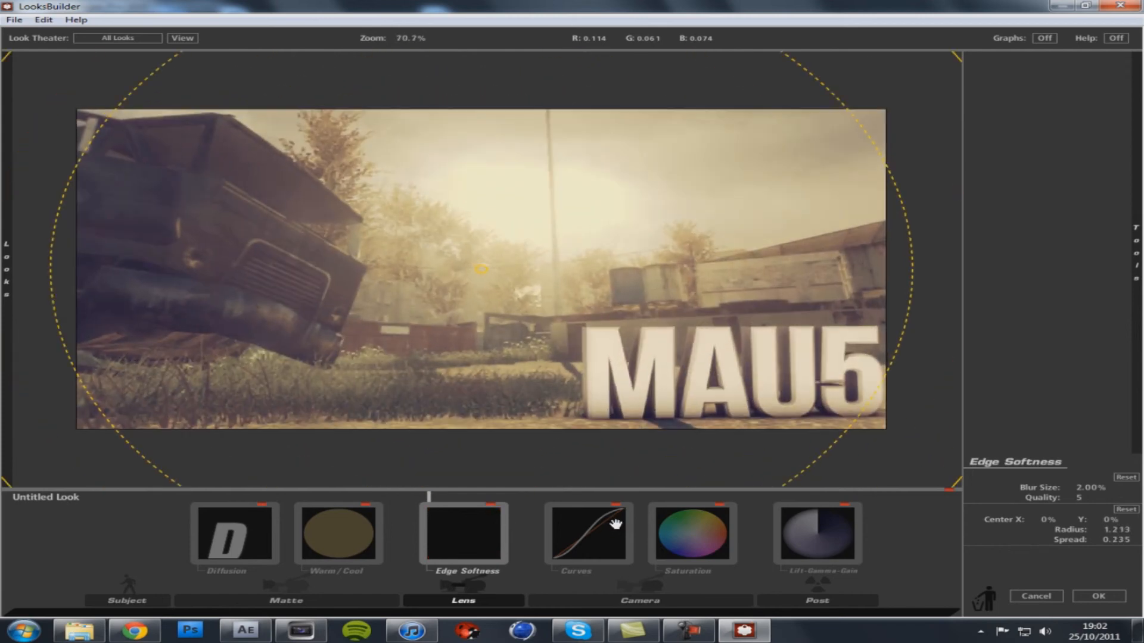
{"action": "left_click", "coordinate": [1099, 596]}
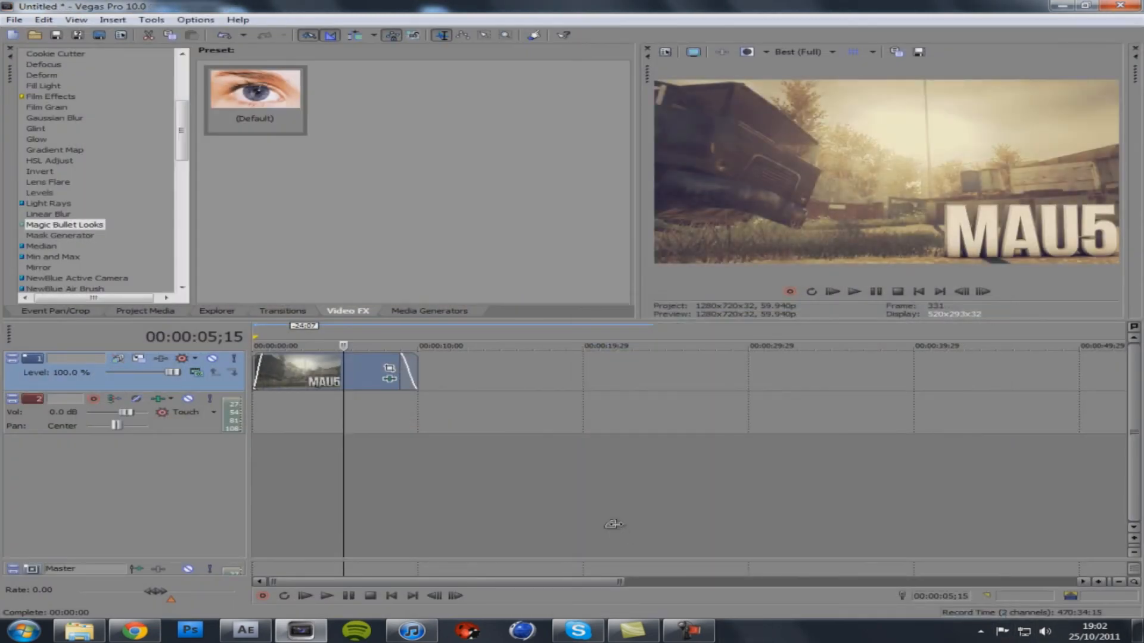
- Play the color-corrected clip from the start of the timeline to check the look
{"action": "key", "text": "Home"}
{"action": "key", "text": "space"}
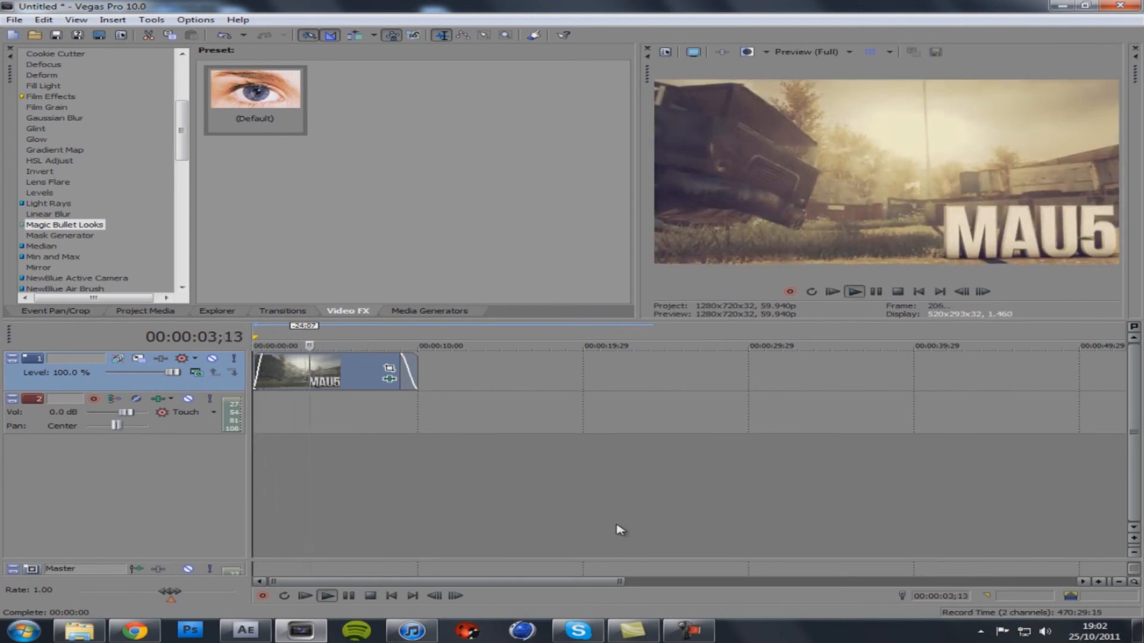
{"action": "key", "text": "space"}
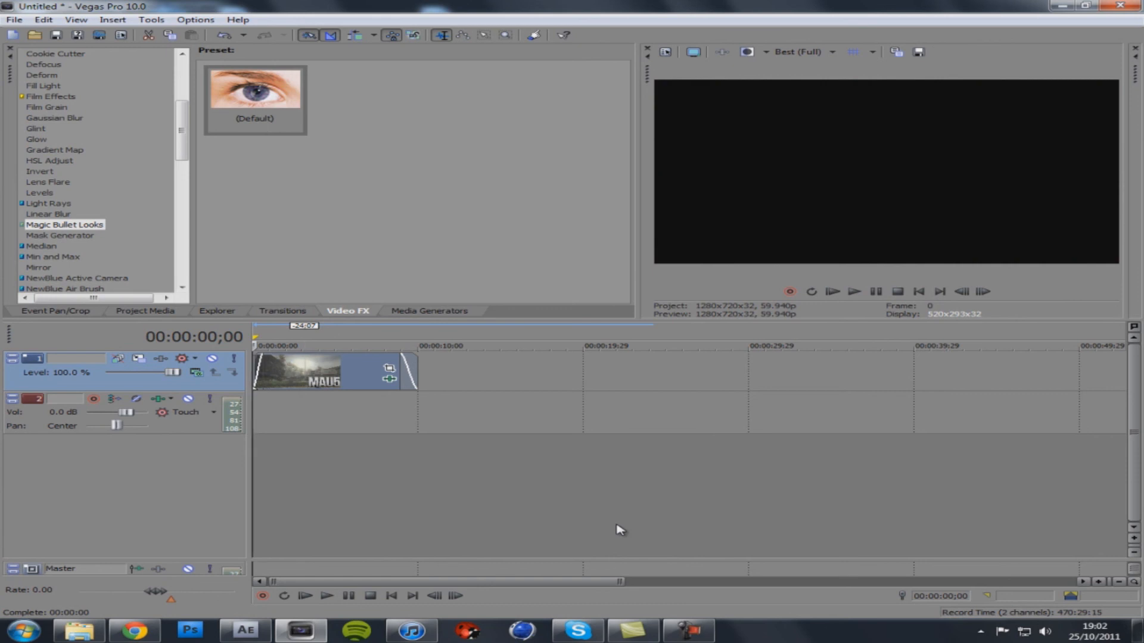